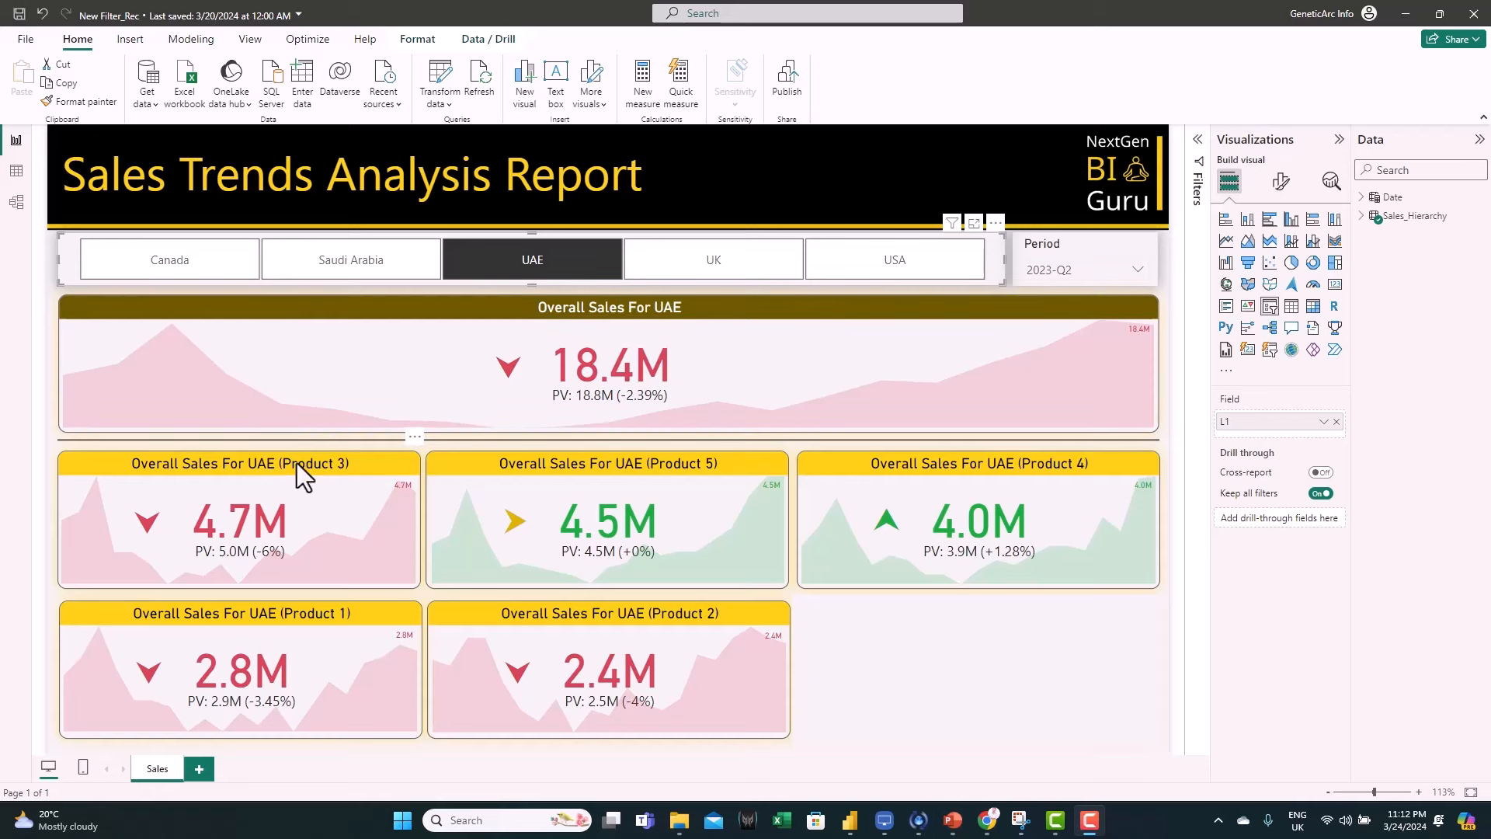
- Filter the sales report by UK, USA and Saudi Arabia in turn to compare the country figures
left_click(713, 267)
left_click(900, 268)
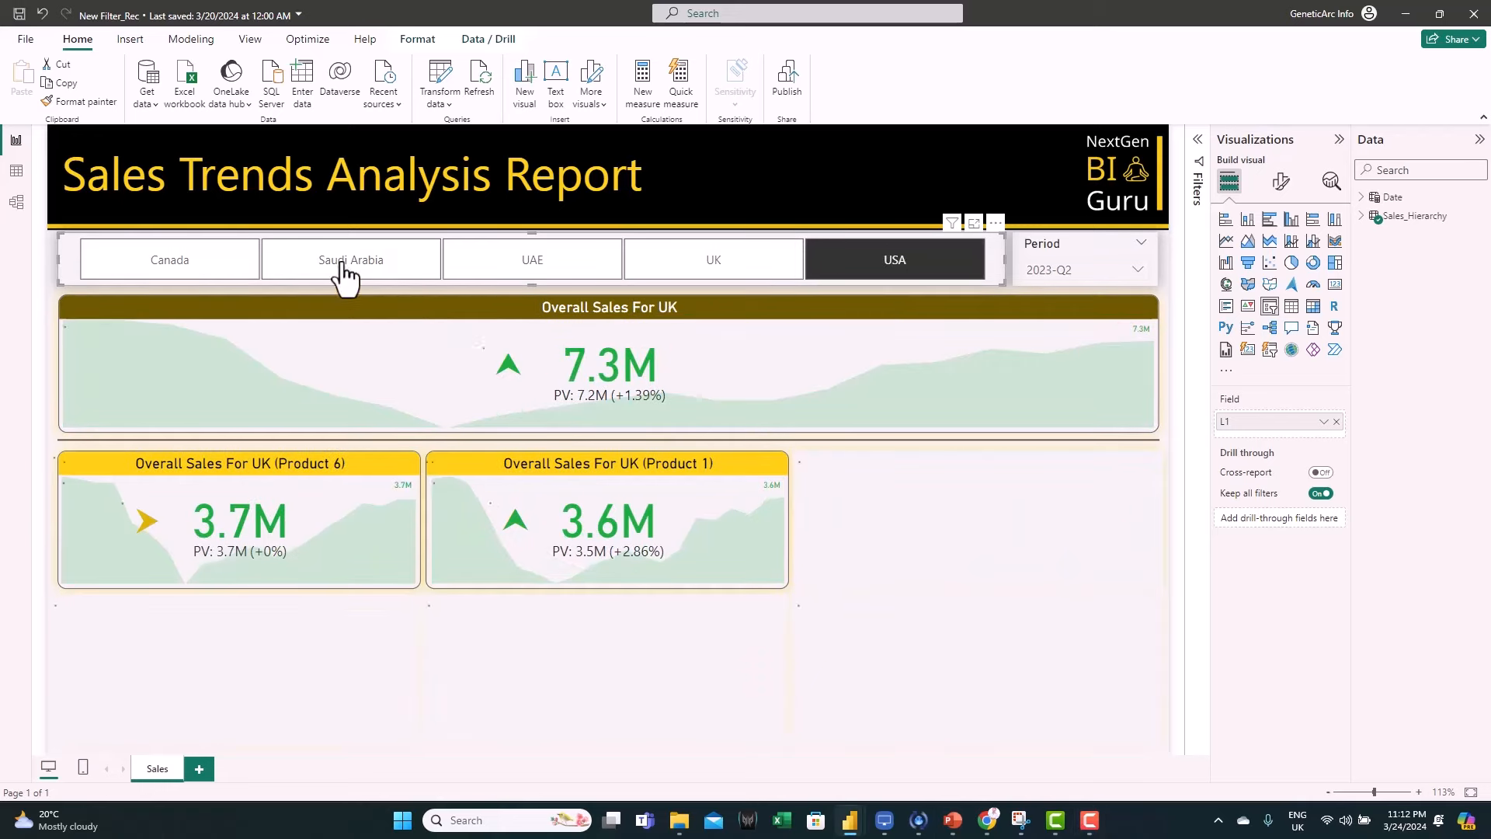
left_click(315, 273)
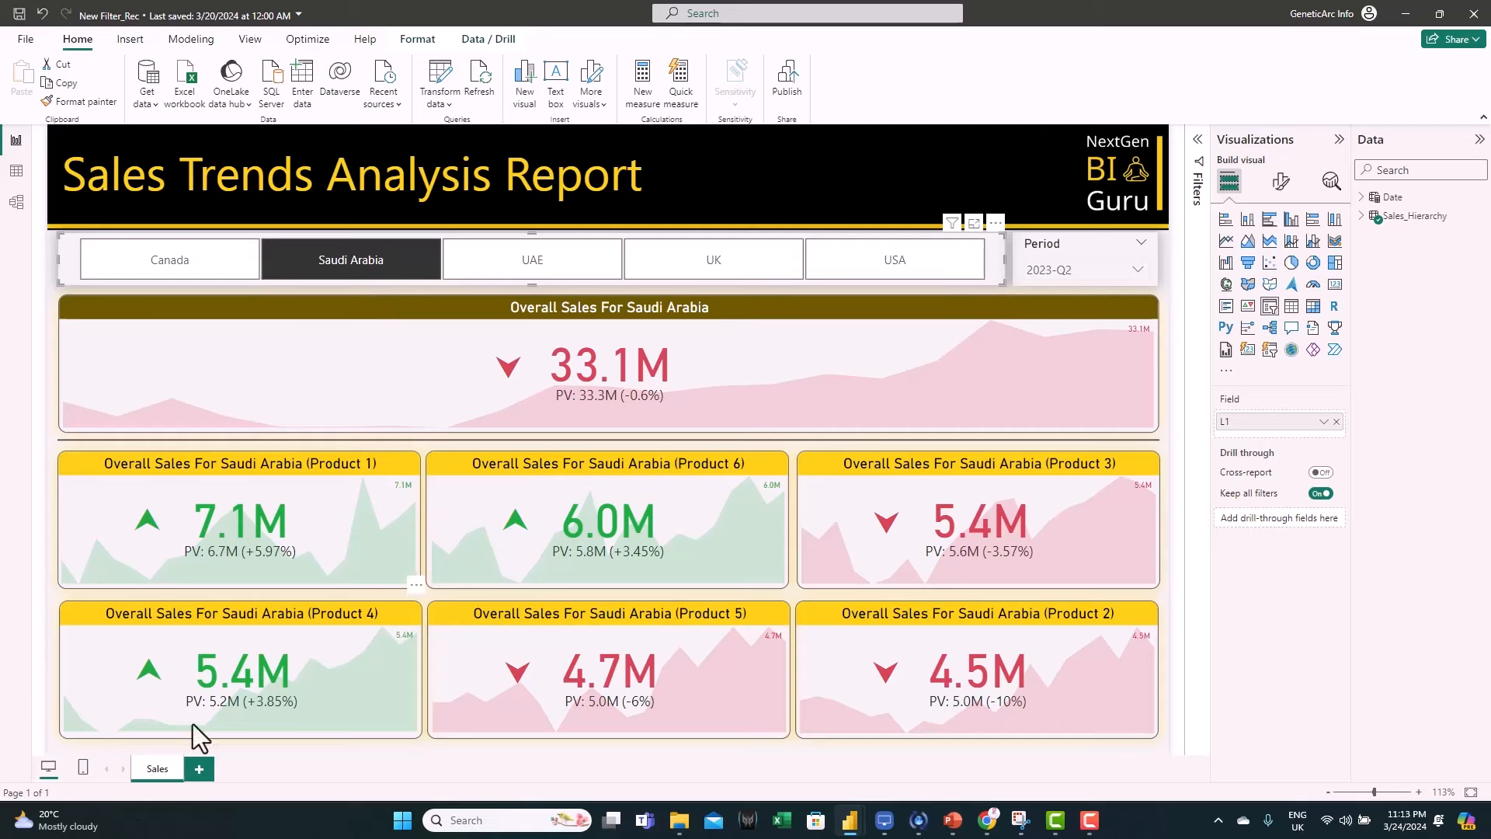
- Duplicate the Sales page and remove the wide overall sales card's area chart and card from the copy
right_click(150, 771)
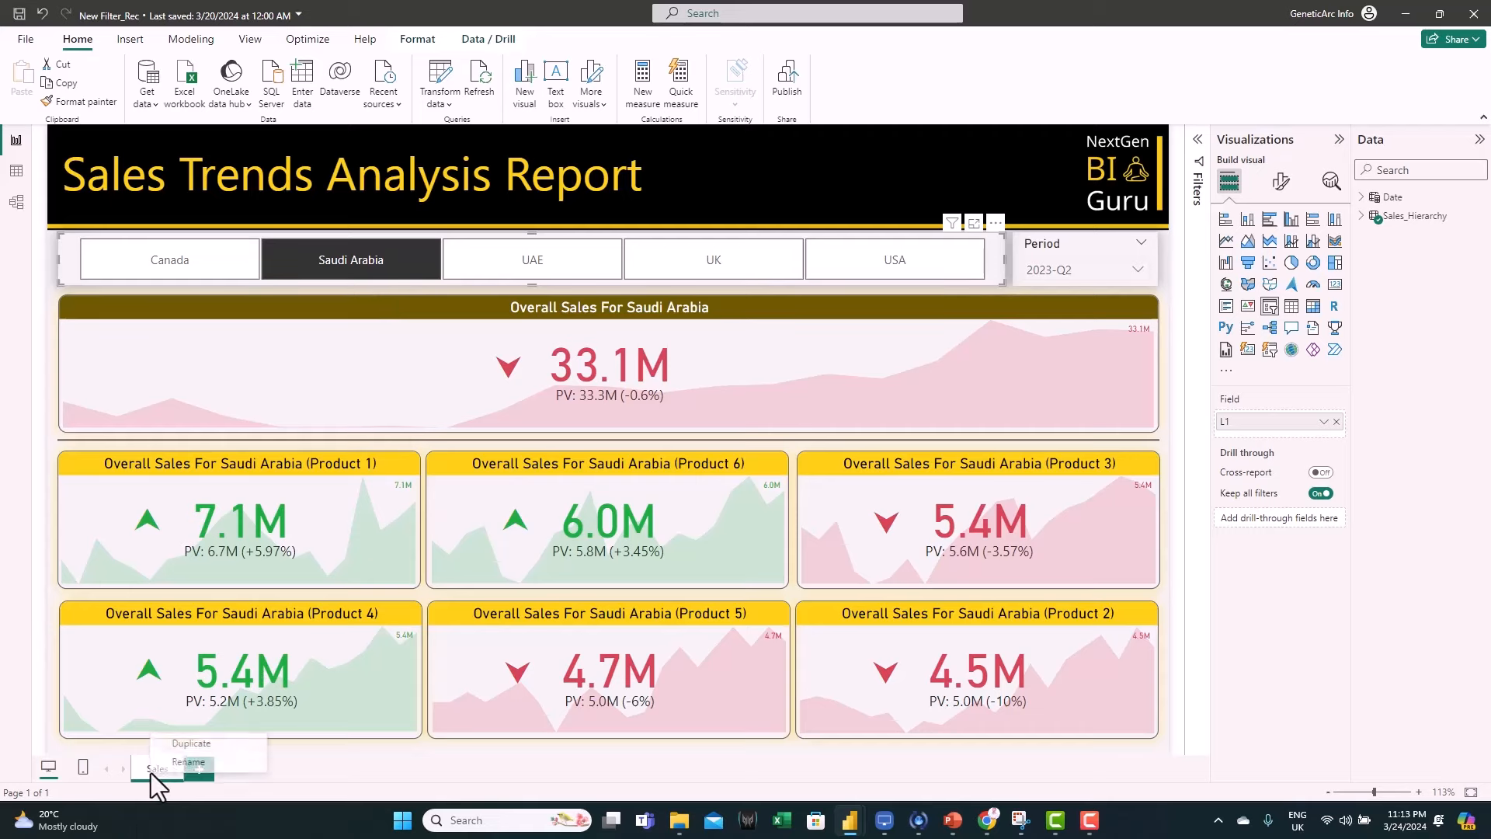
left_click(187, 744)
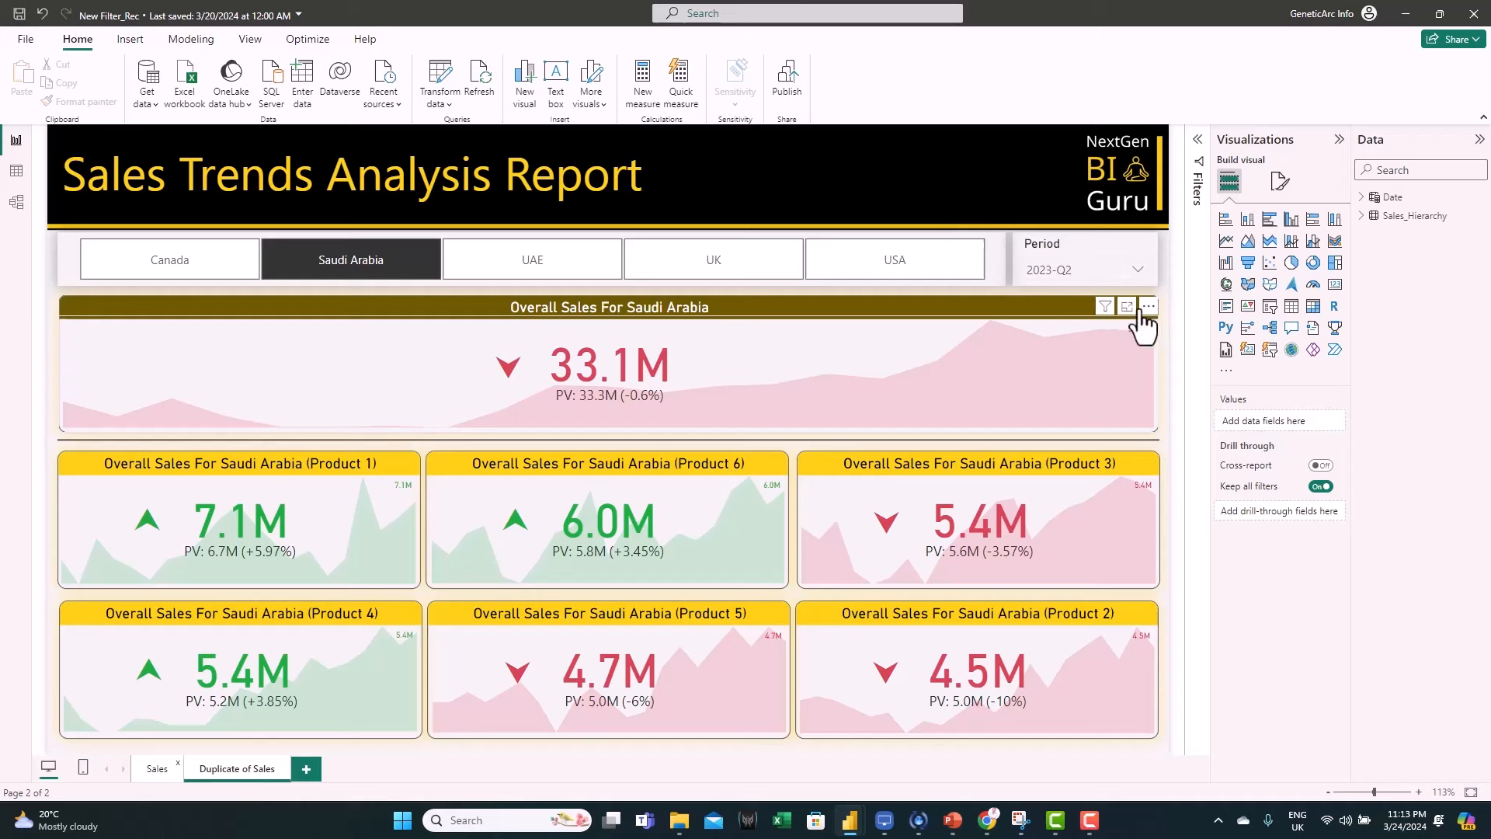
left_click(1144, 307)
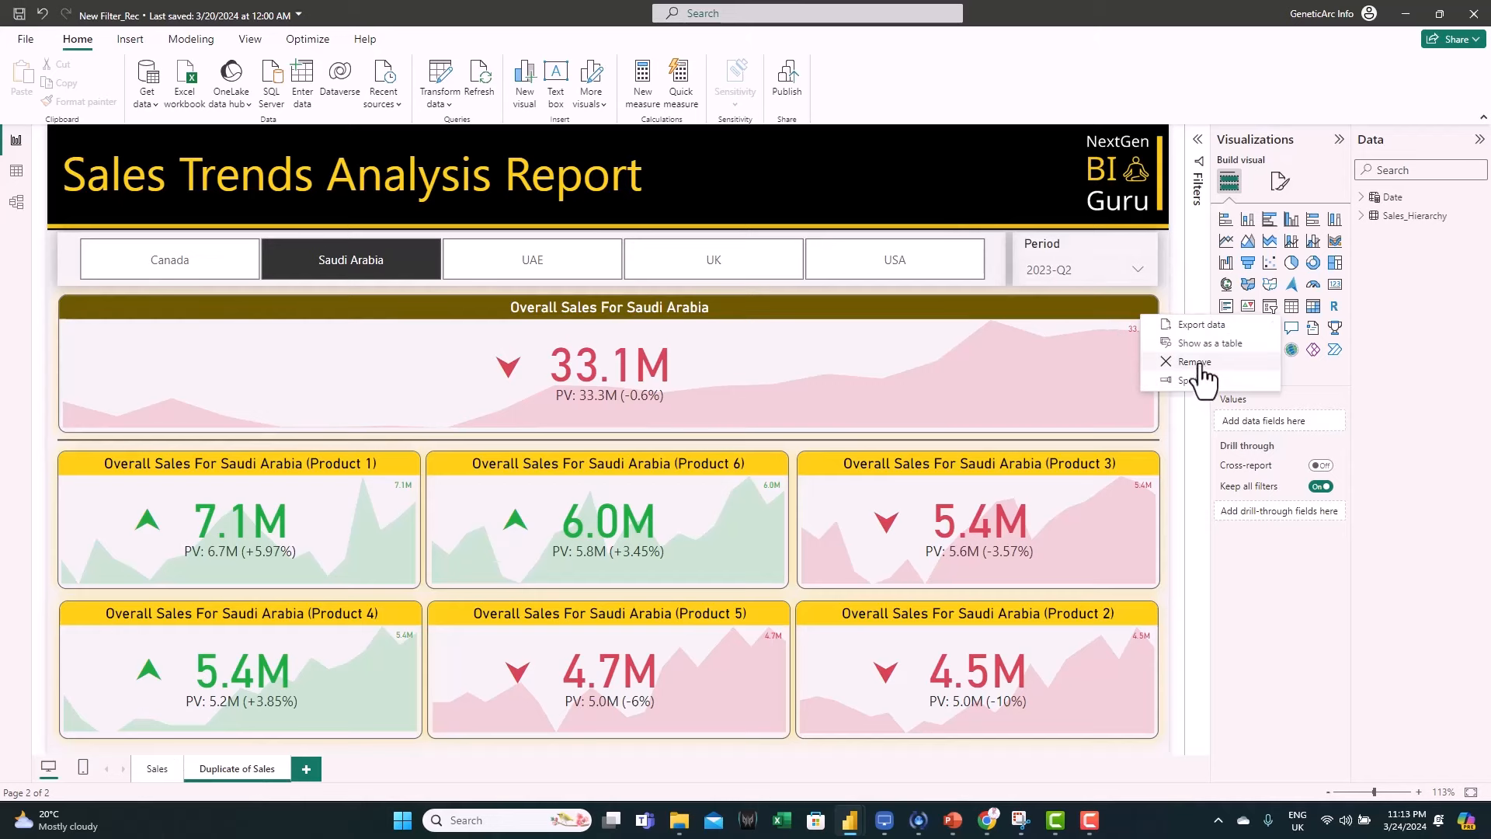
left_click(1197, 362)
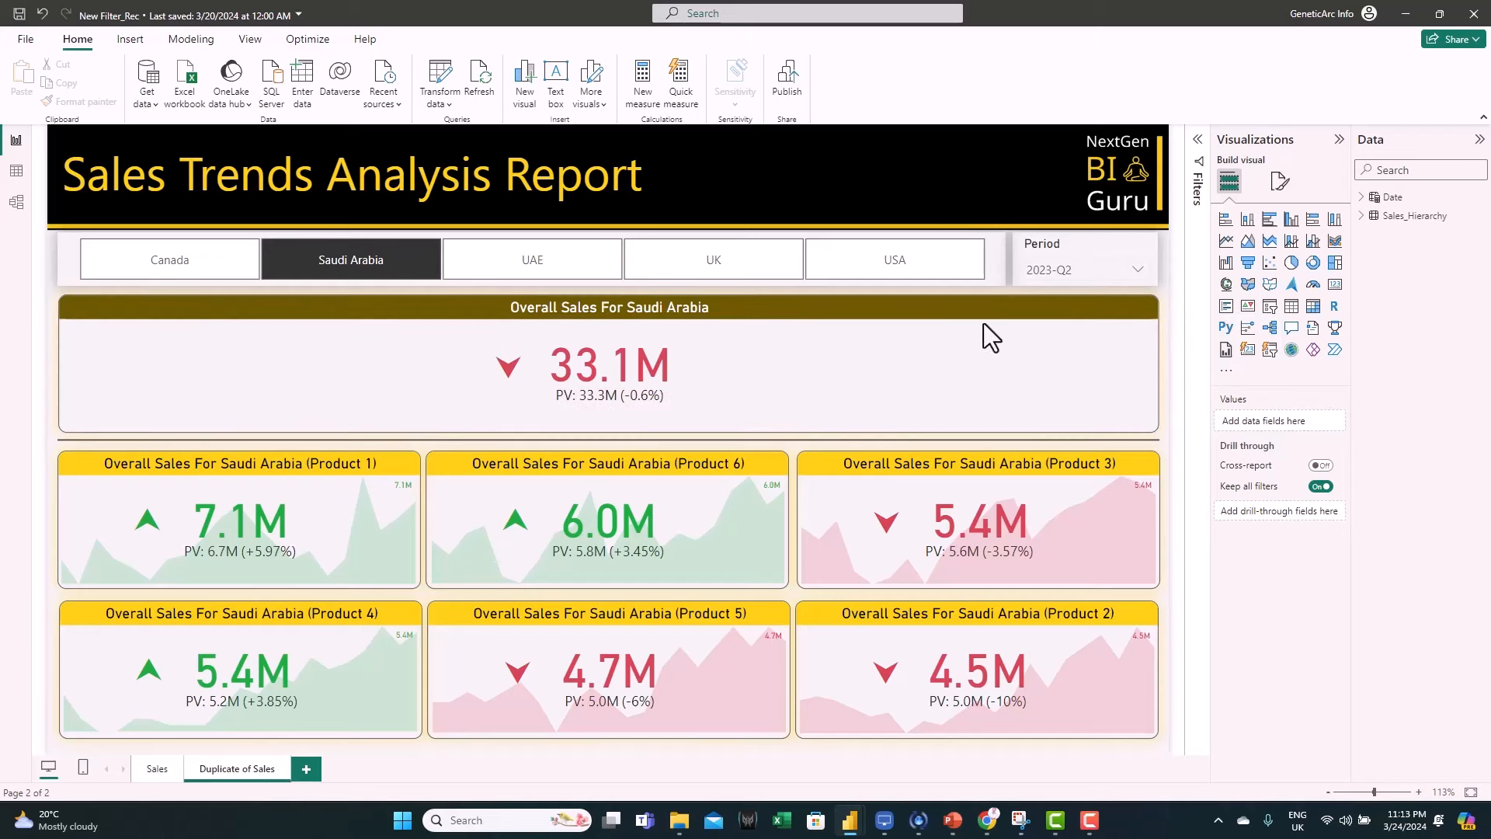
- Move the Period slicer up into the black title banner and hide it through the Selection pane
left_click_drag(1061, 244, 963, 164)
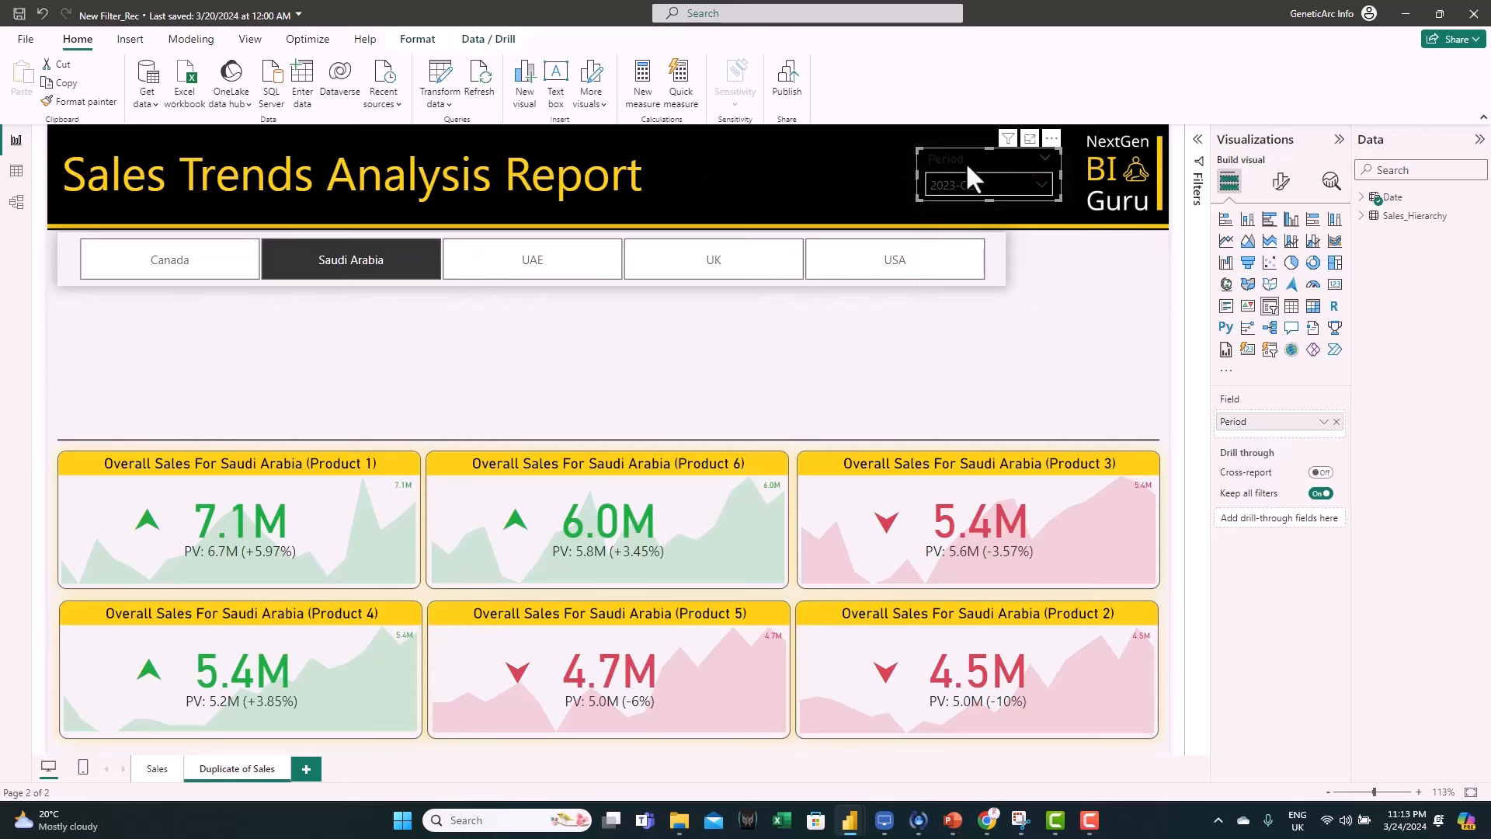
left_click(419, 40)
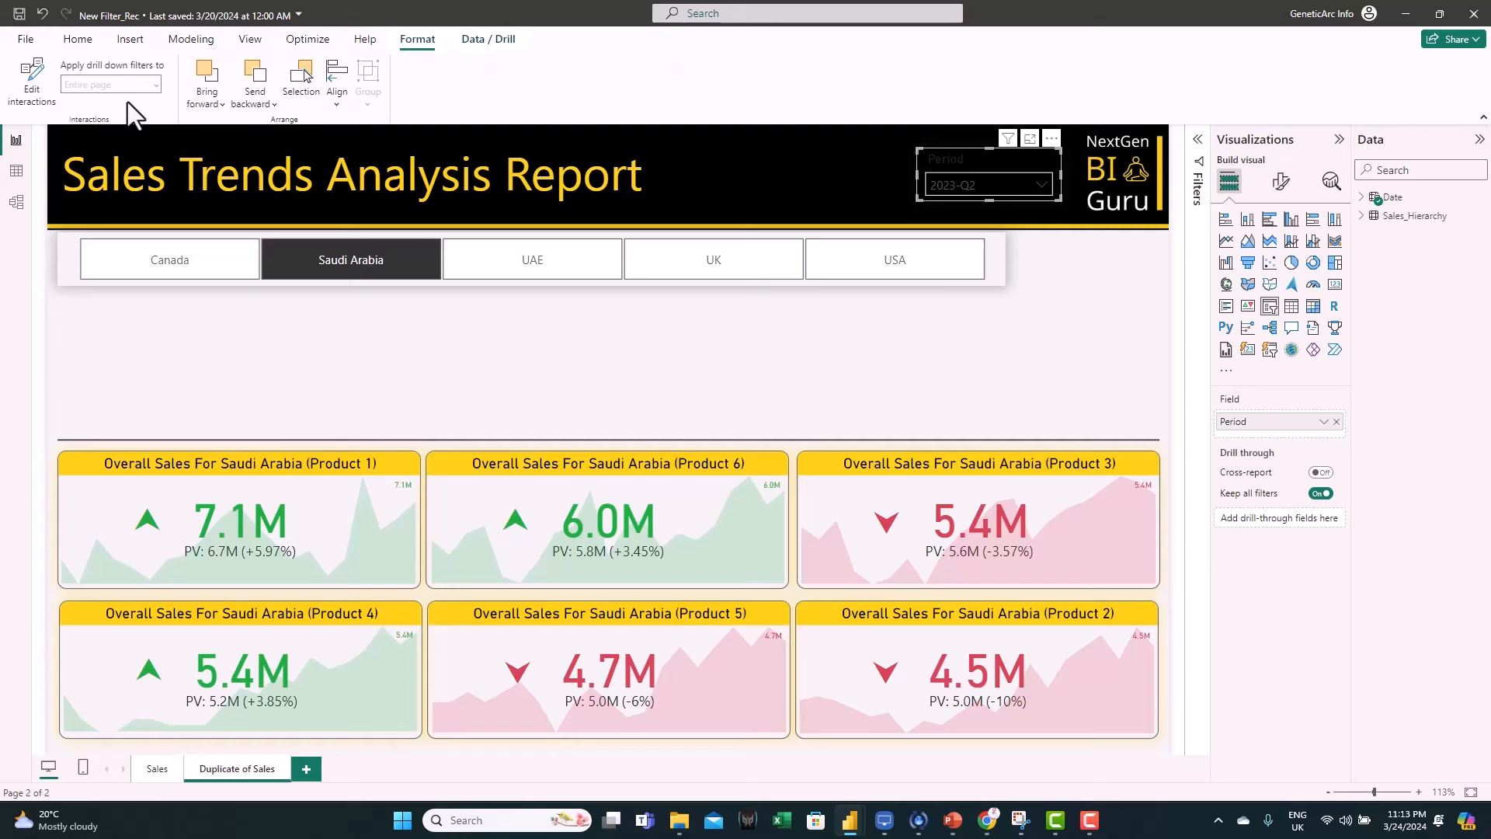
left_click(252, 43)
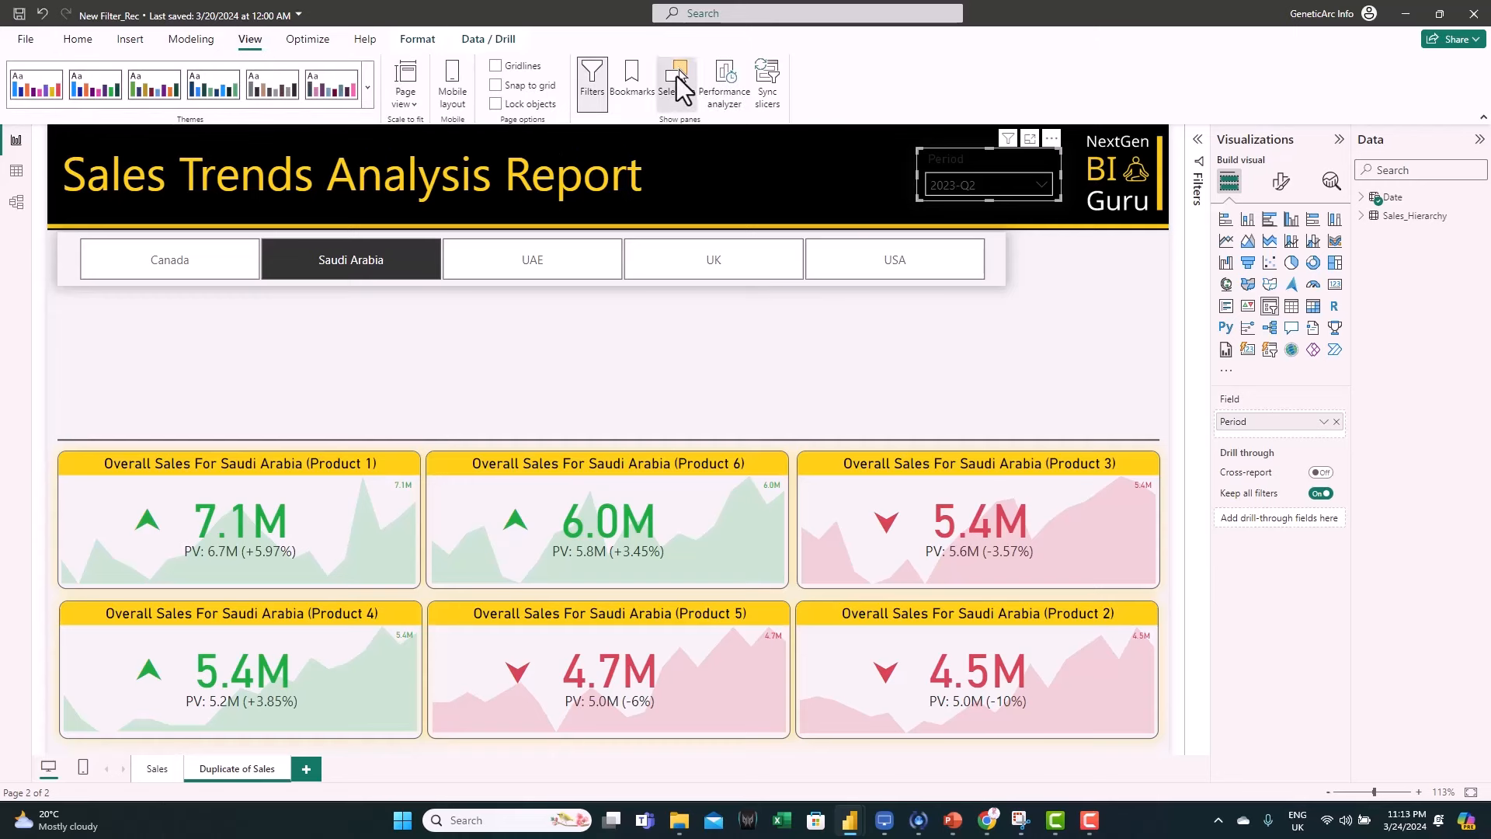
left_click(677, 78)
left_click(1190, 347)
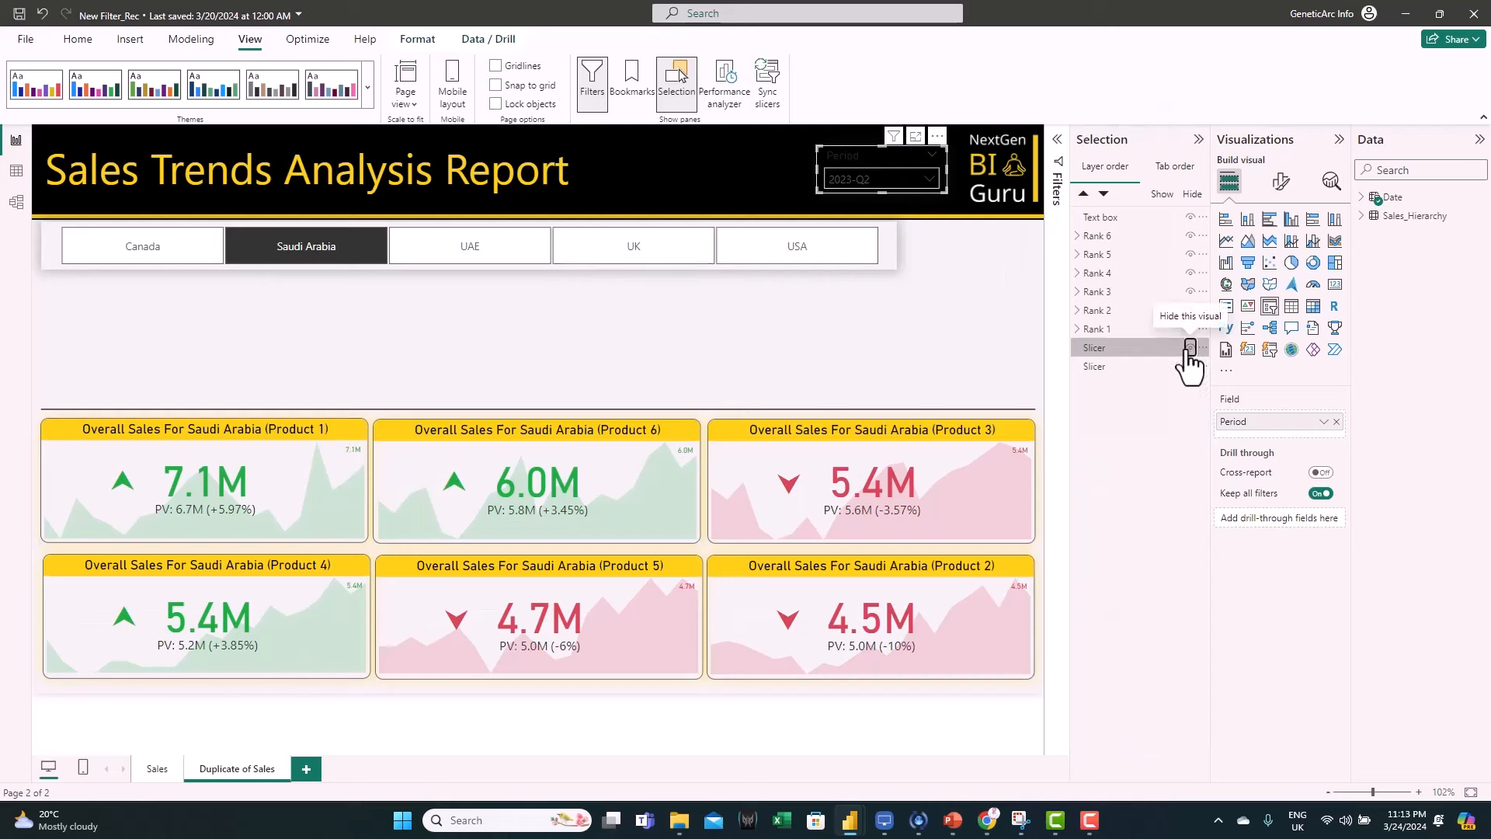
- Convert the country slicer to the Slicer (new) visual and enlarge it to fill the empty area above the product cards
left_click(832, 269)
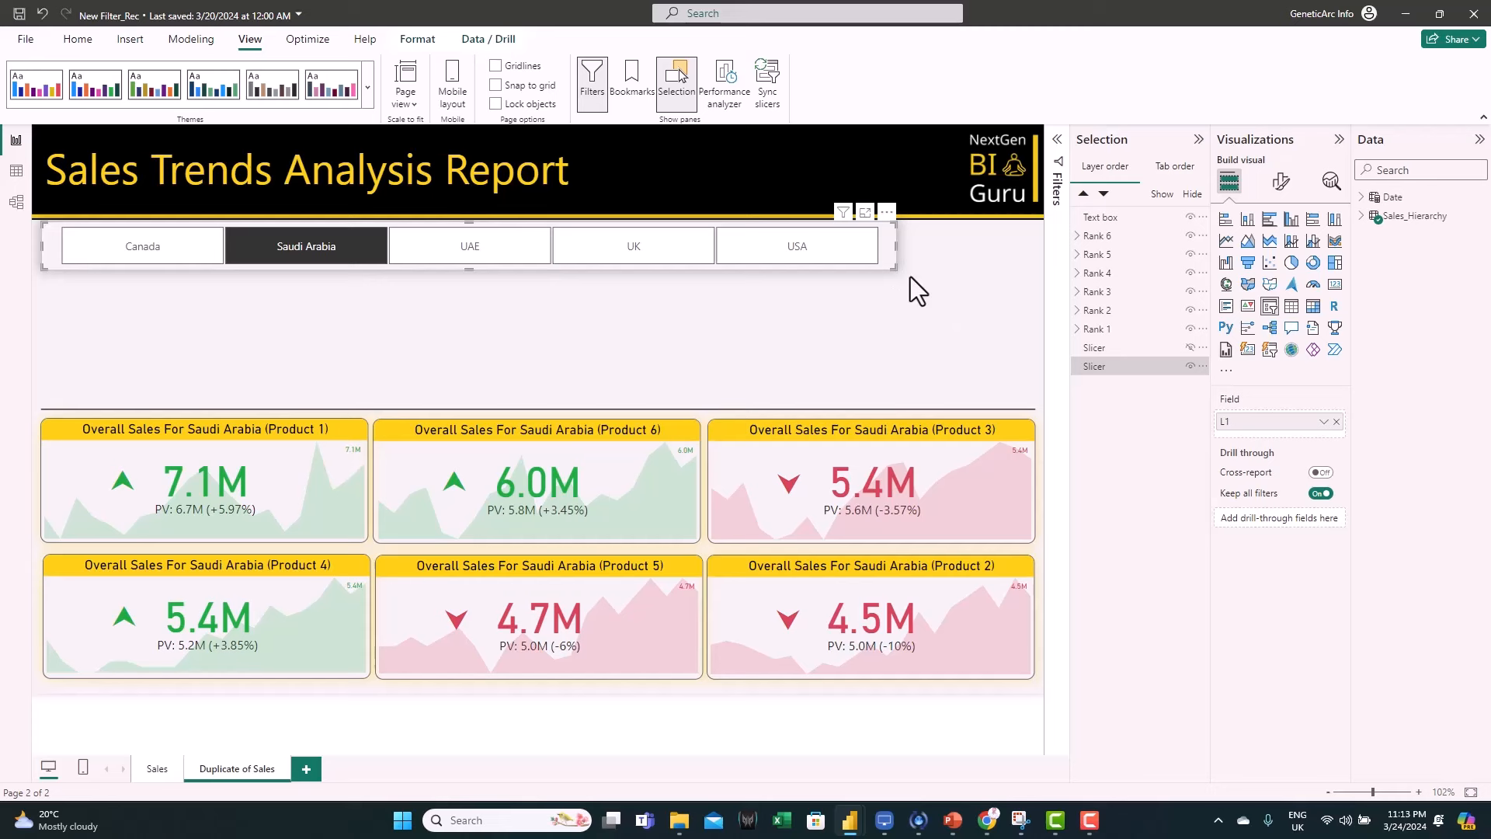
left_click(1270, 351)
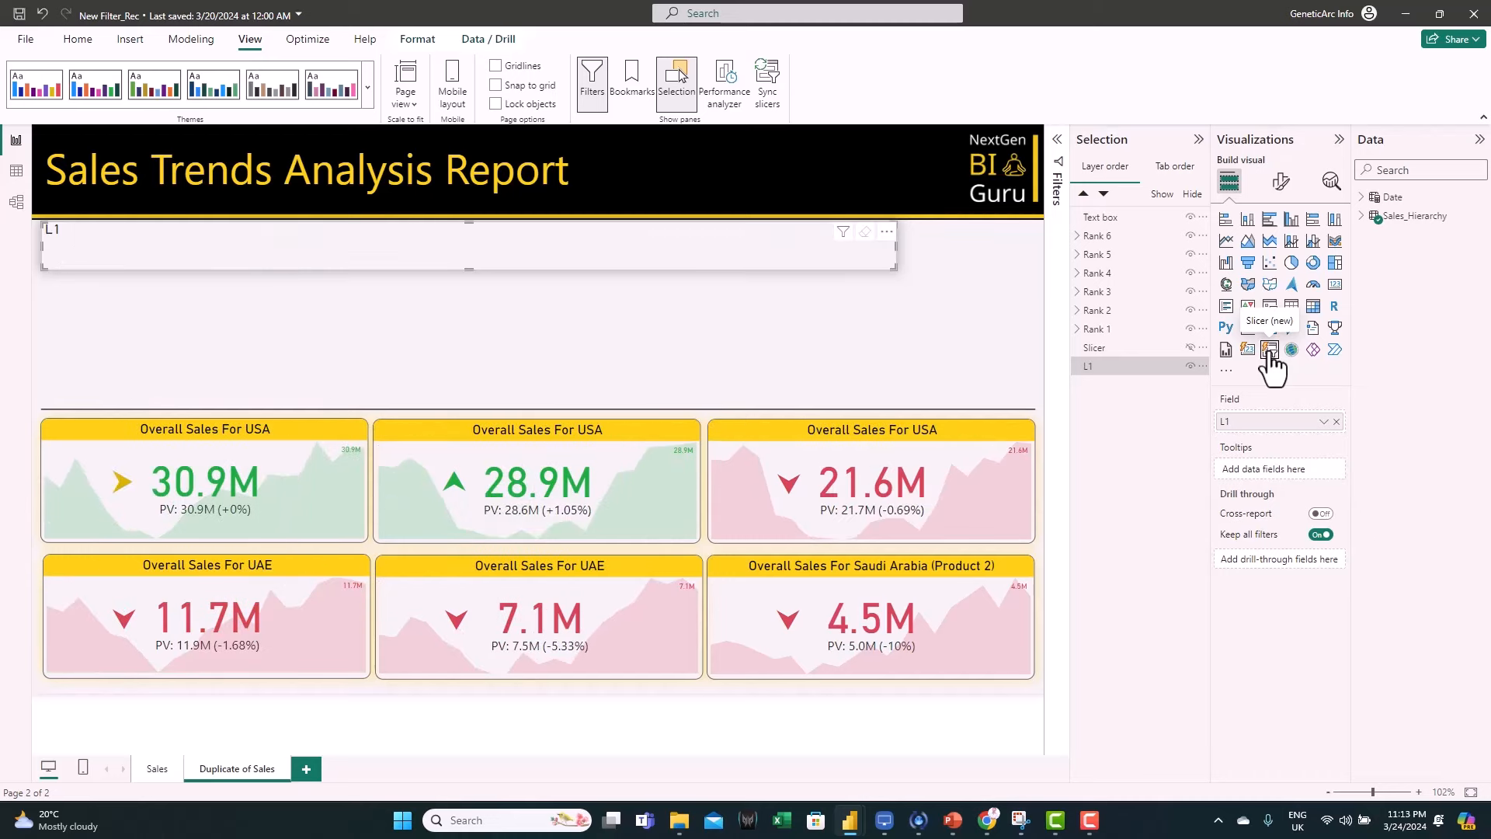
left_click_drag(893, 268, 1026, 396)
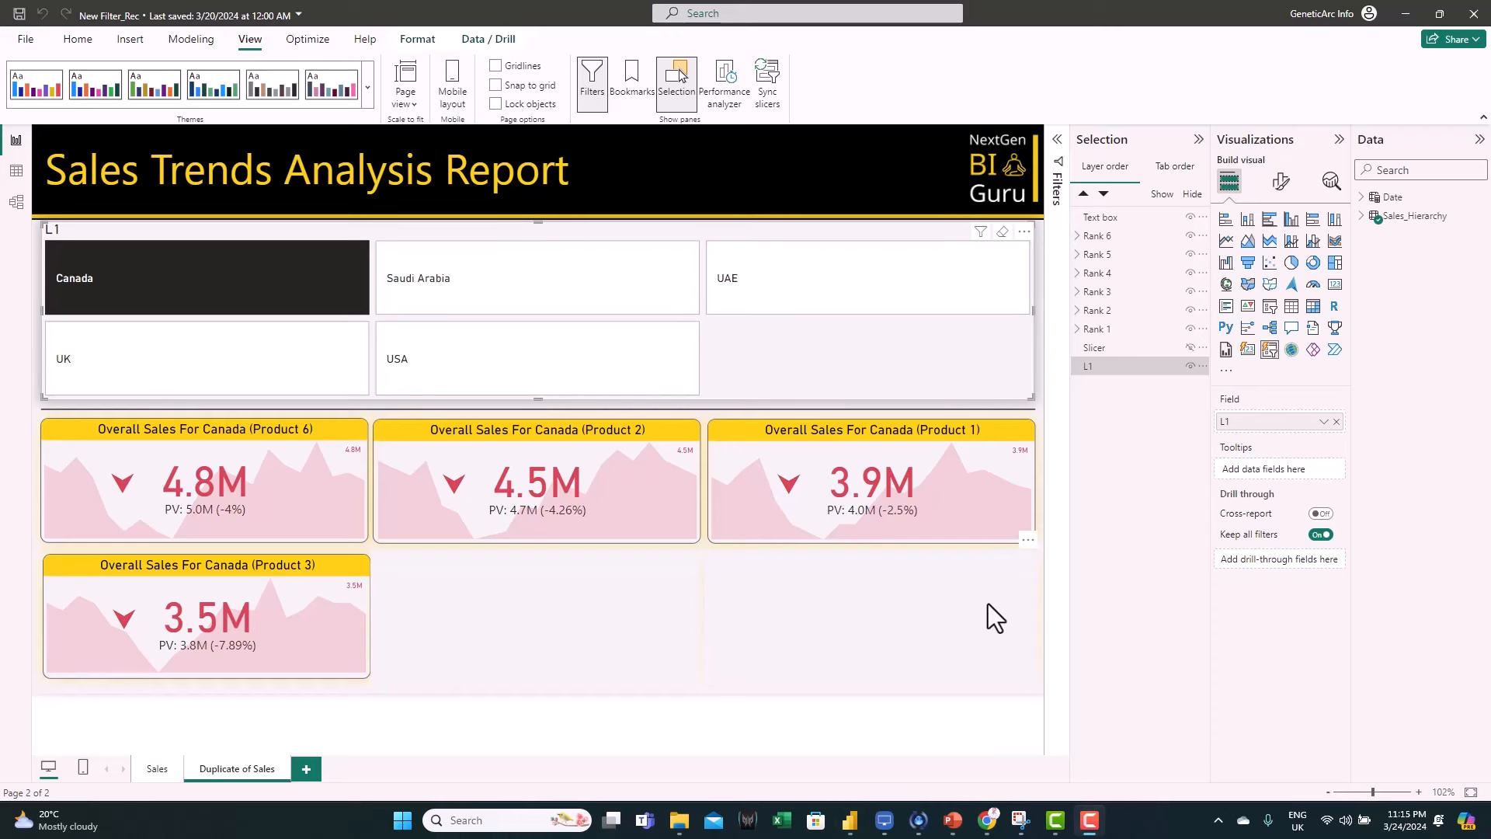
- Open the Power Query Editor and create a reference query from Sales_Hierarchy
left_click(79, 40)
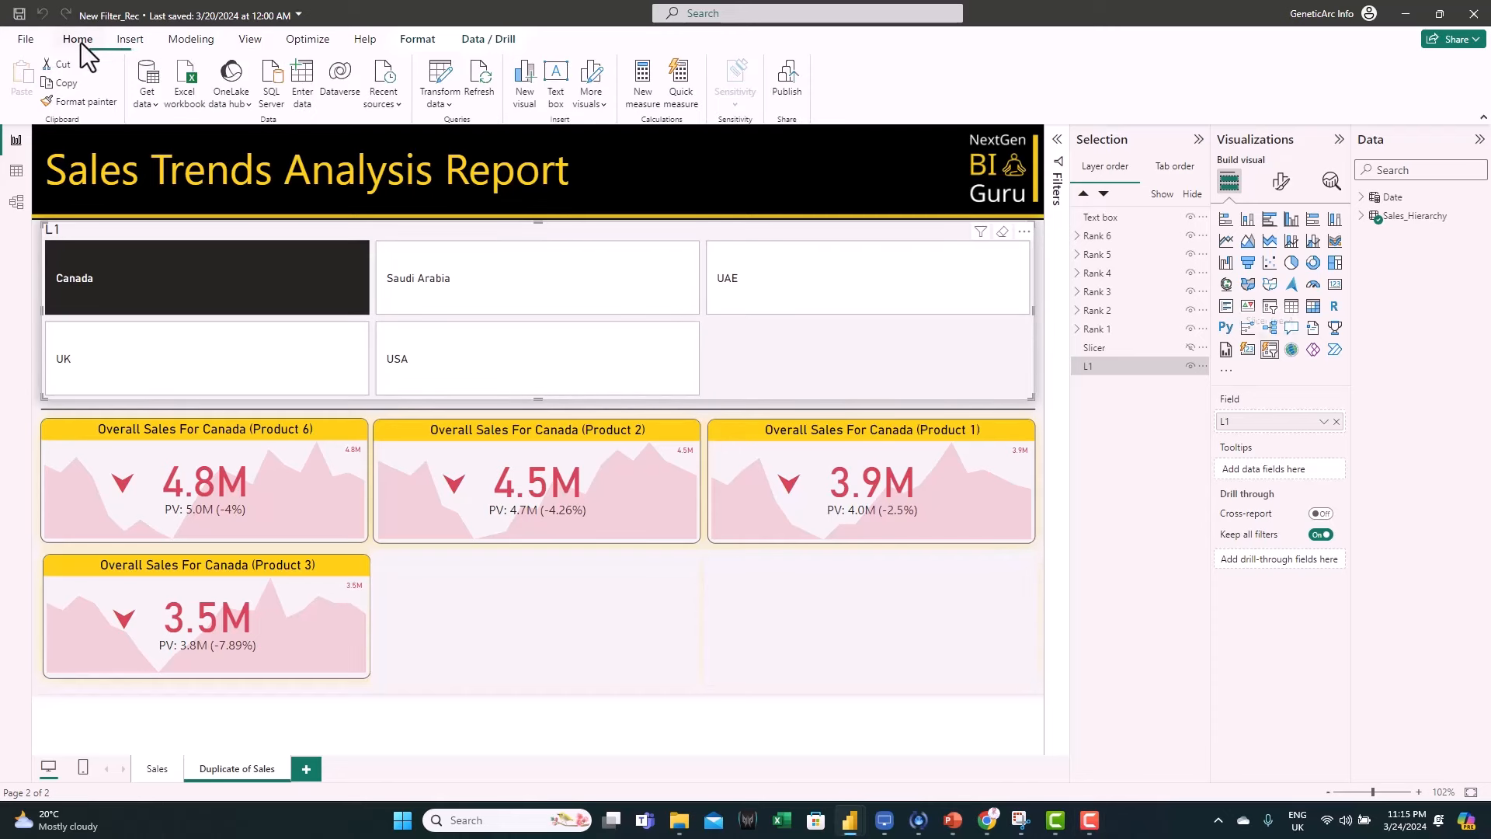
left_click(431, 73)
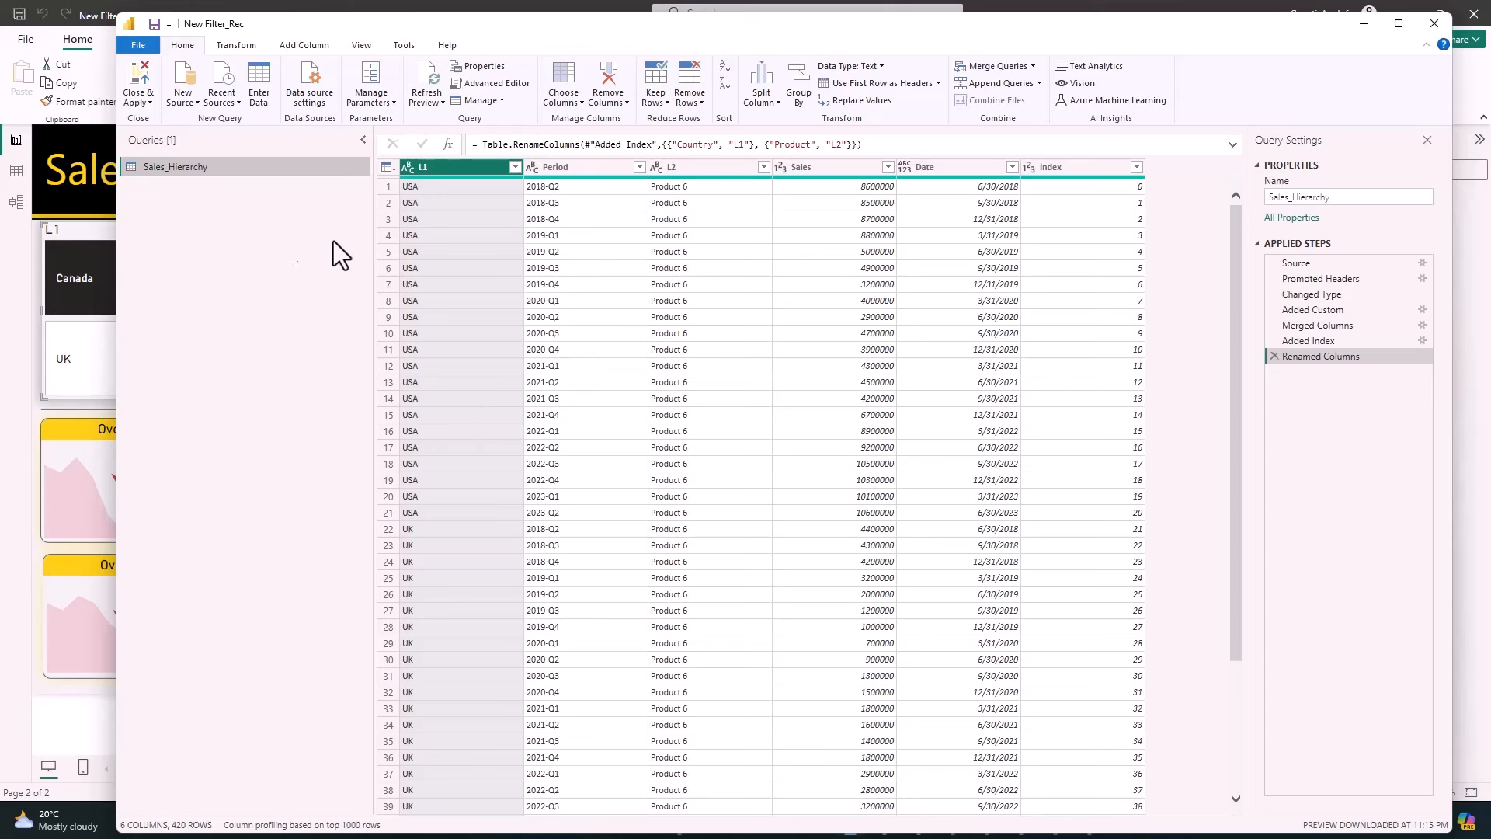
right_click(176, 171)
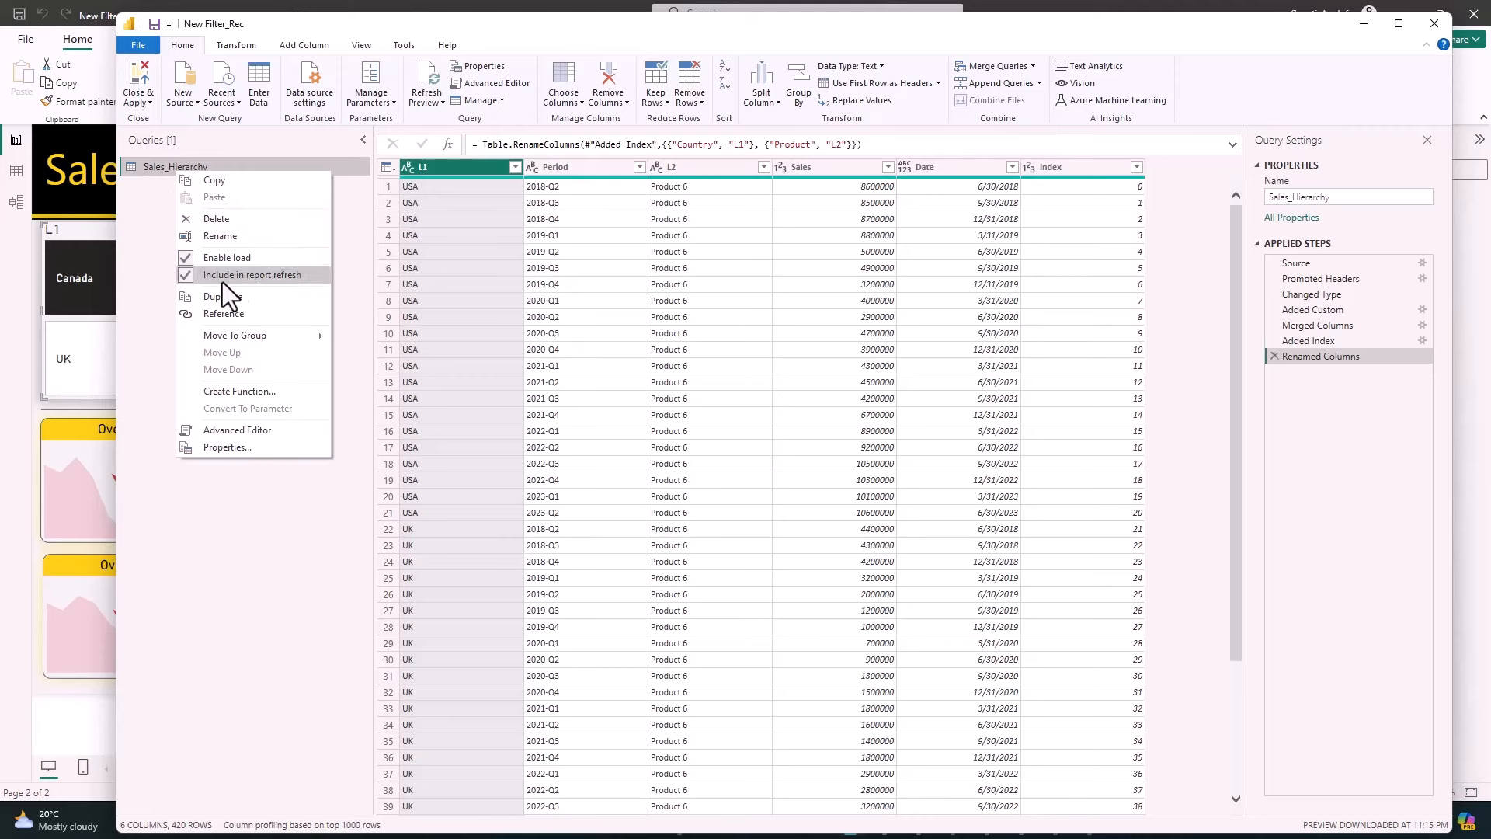
left_click(240, 314)
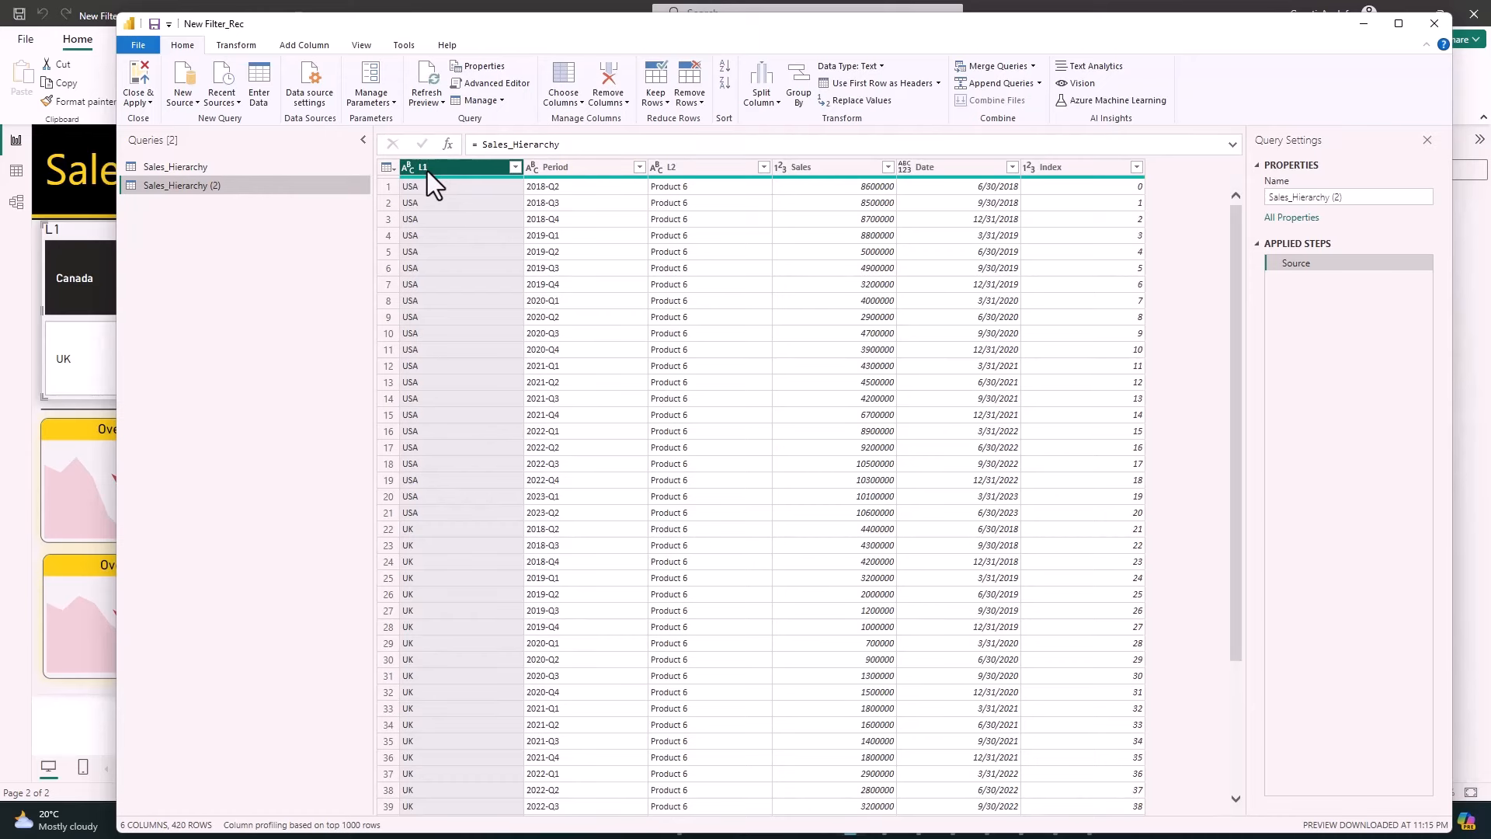
- Keep only the L1 column in the referenced query and remove its duplicate rows
right_click(427, 171)
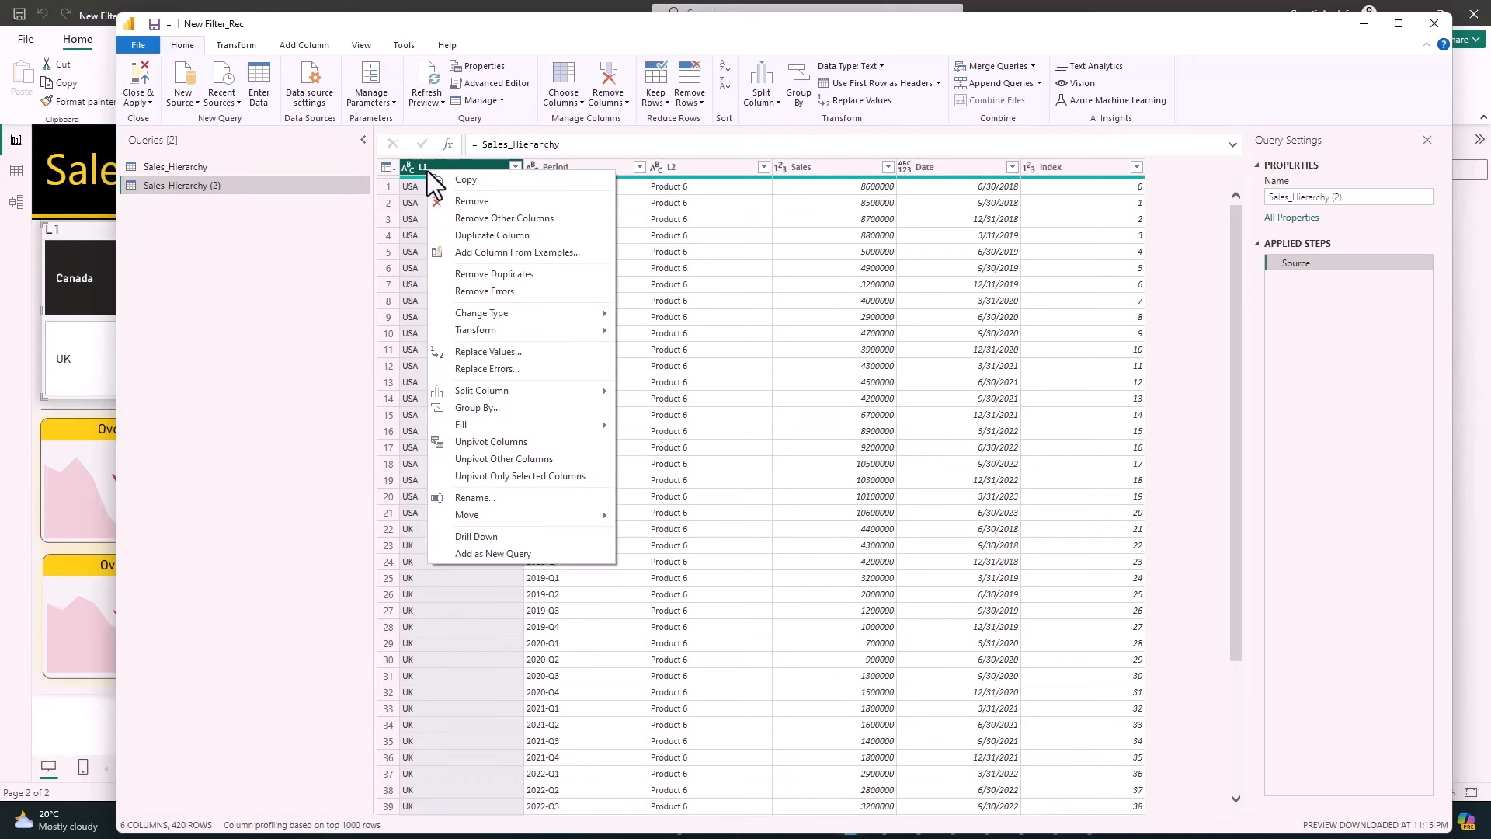
left_click(511, 217)
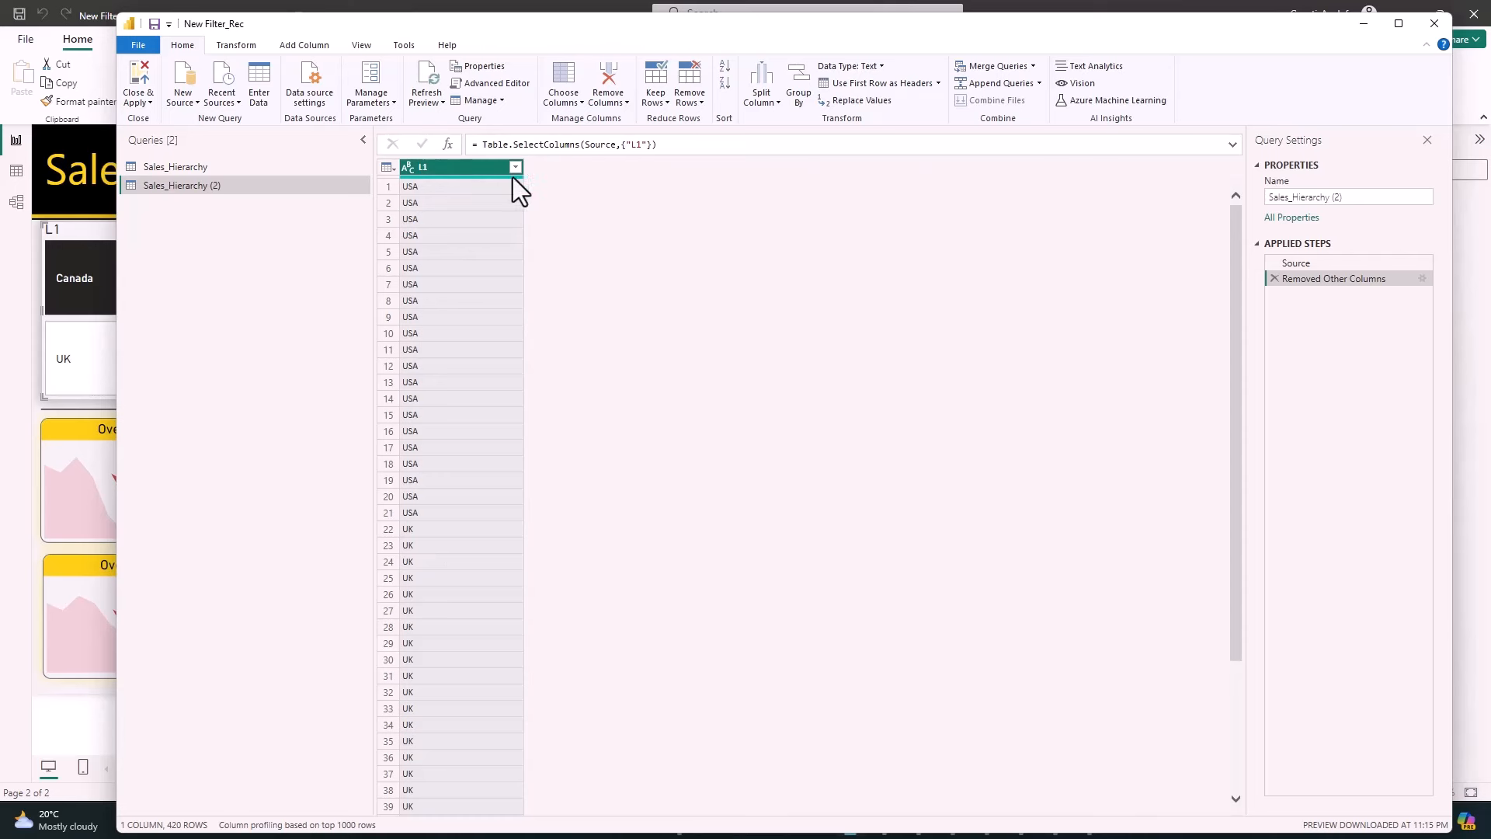
left_click(691, 102)
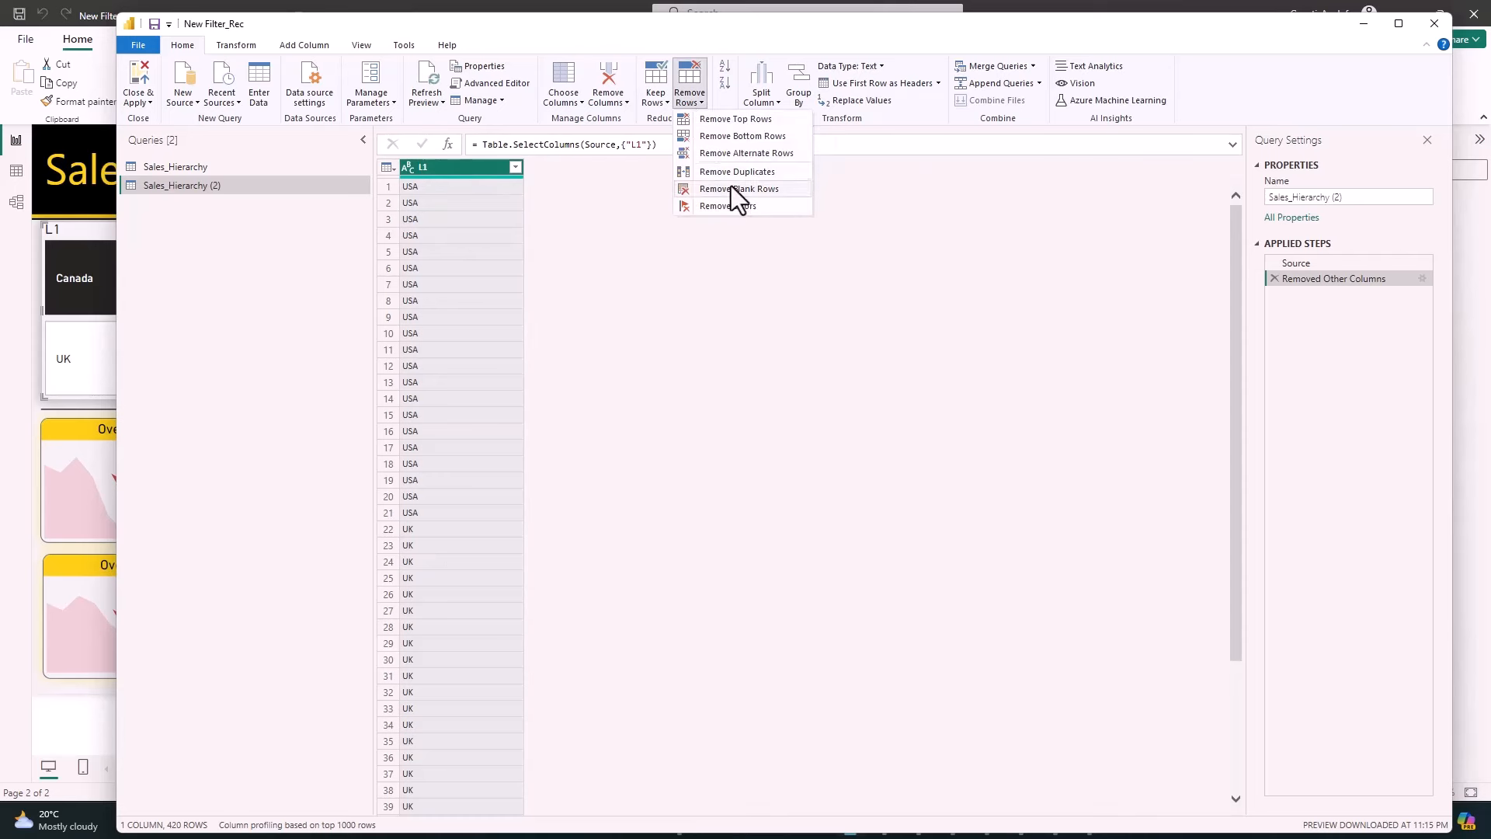
left_click(768, 171)
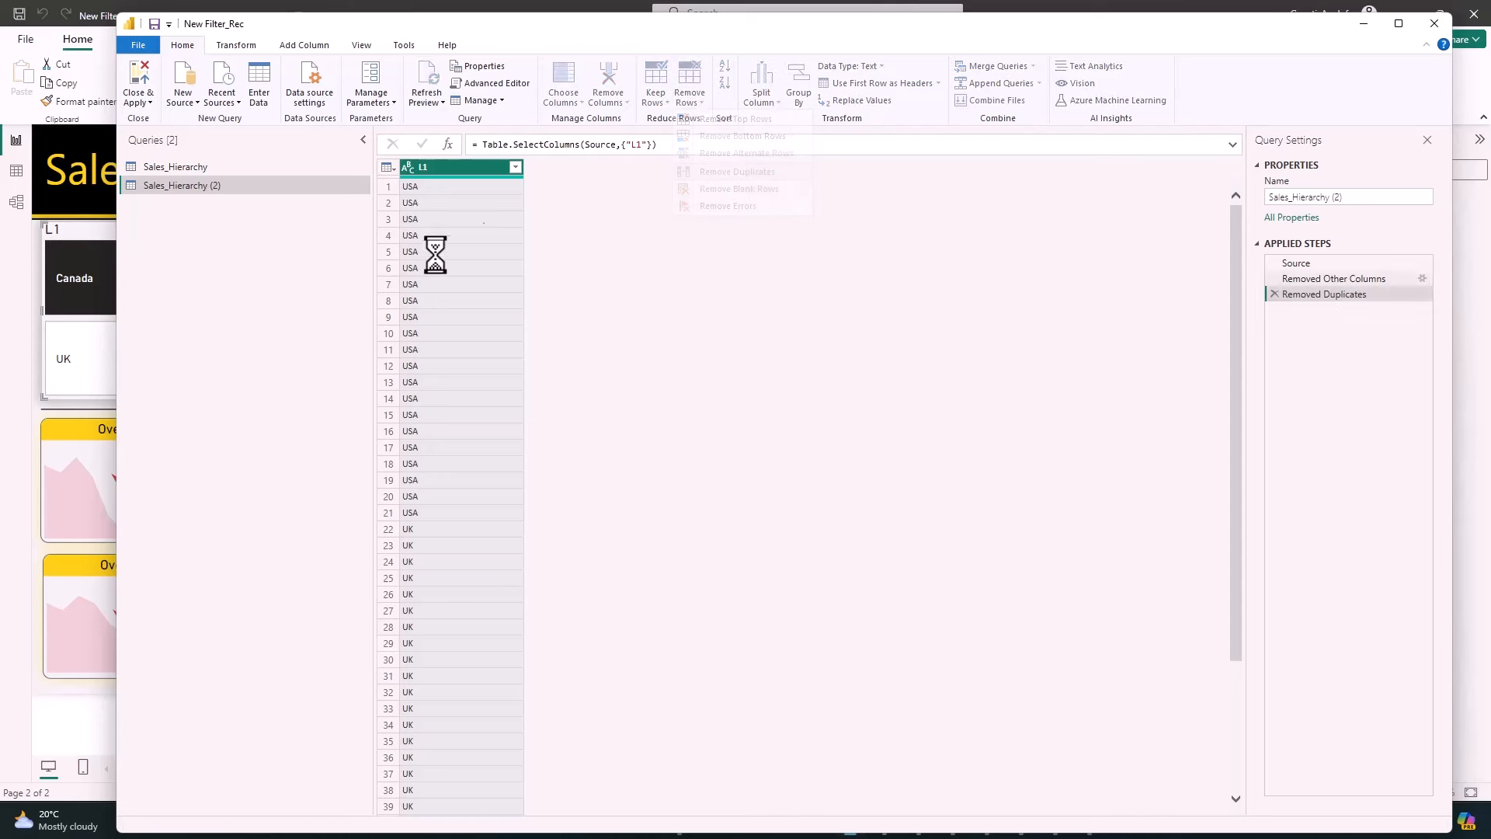
- Rename the L1 column of the referenced query as Country
left_click(442, 171)
type("Country")
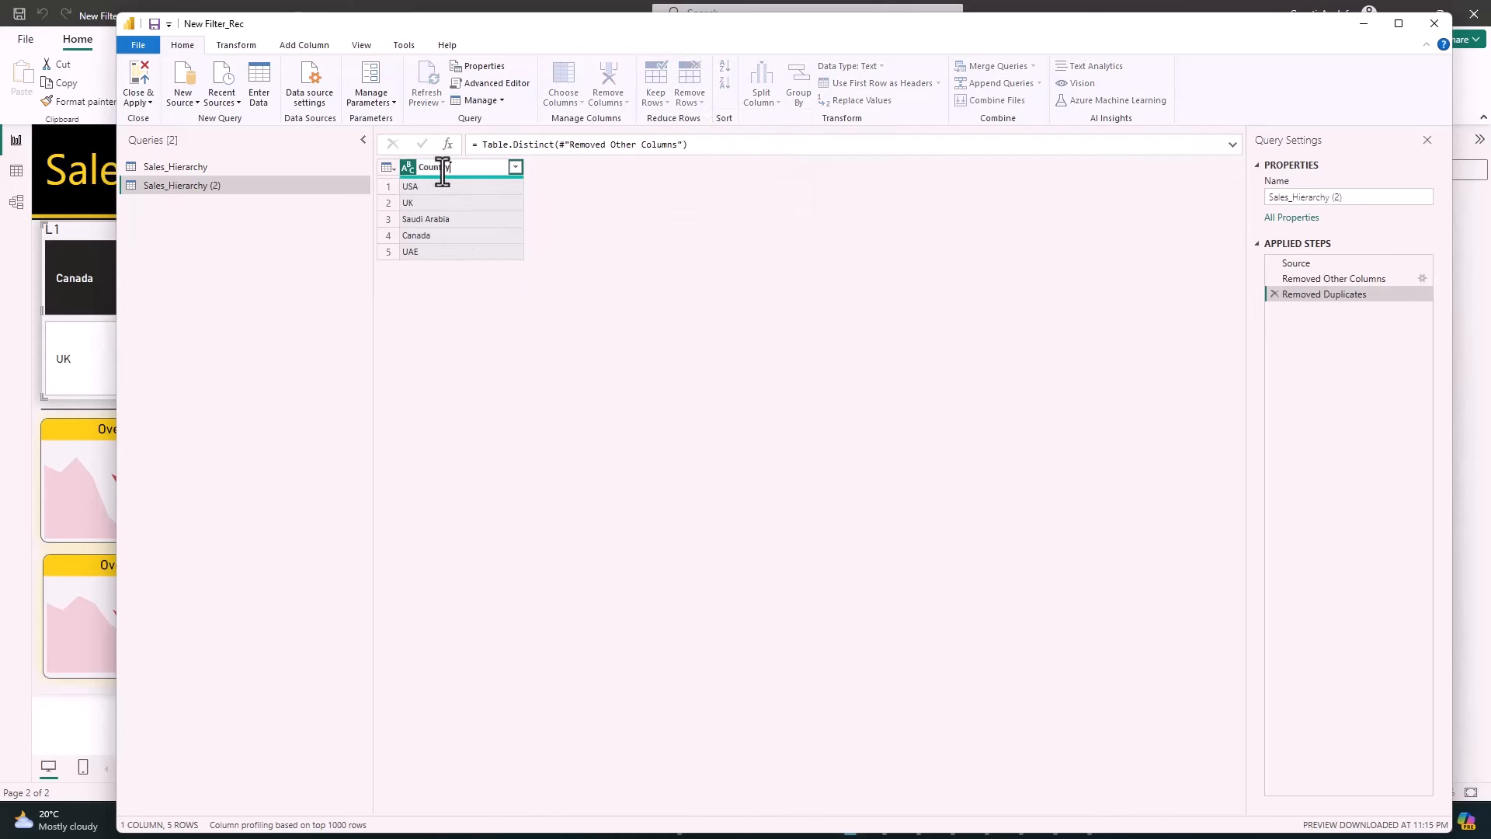
key("Return")
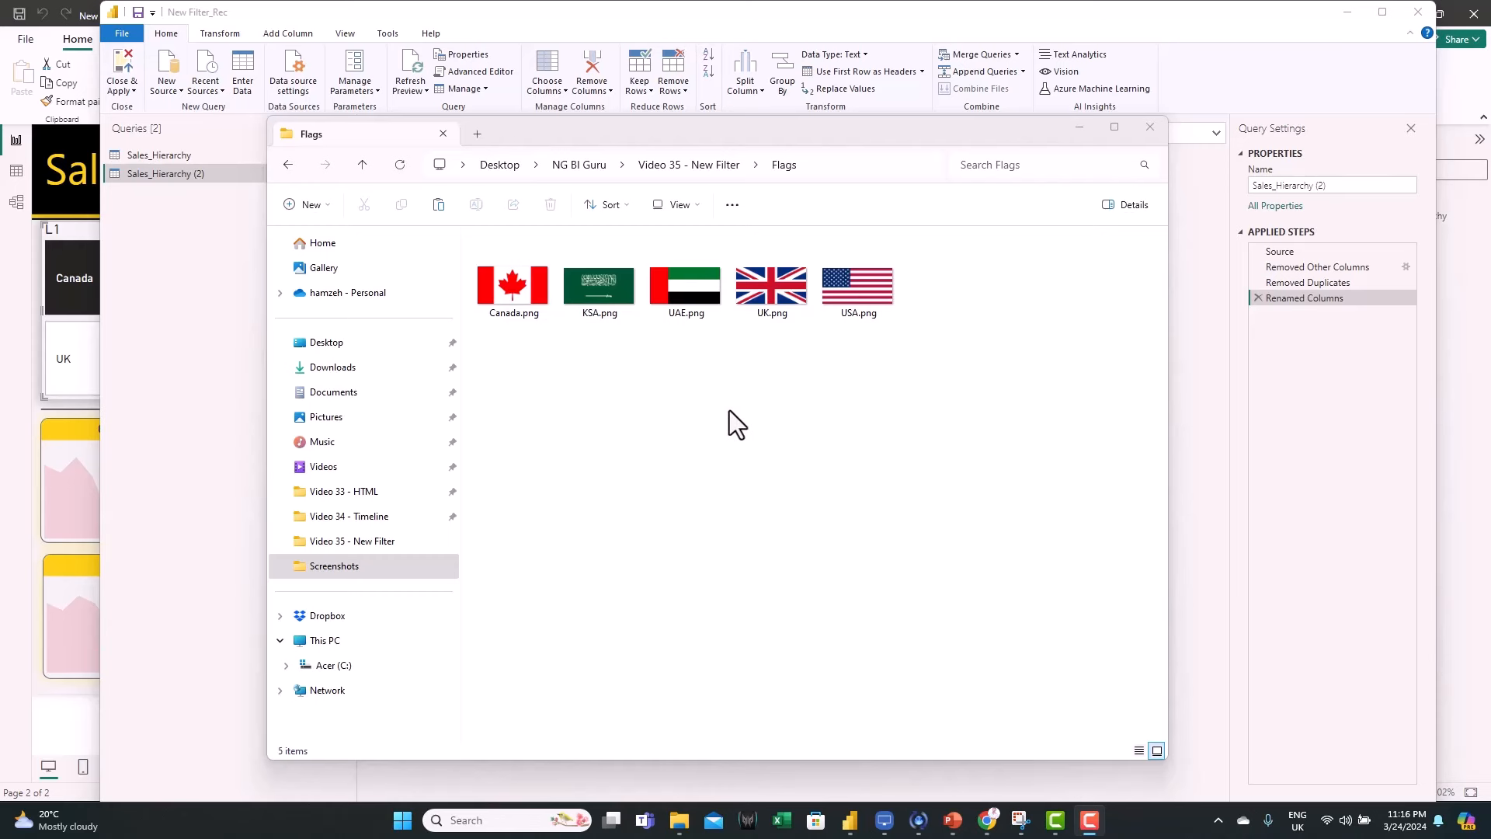
- Switch to the Base64.Guru PNG converter and encode the local file Canada.png with Data URI as output format
left_click(575, 310)
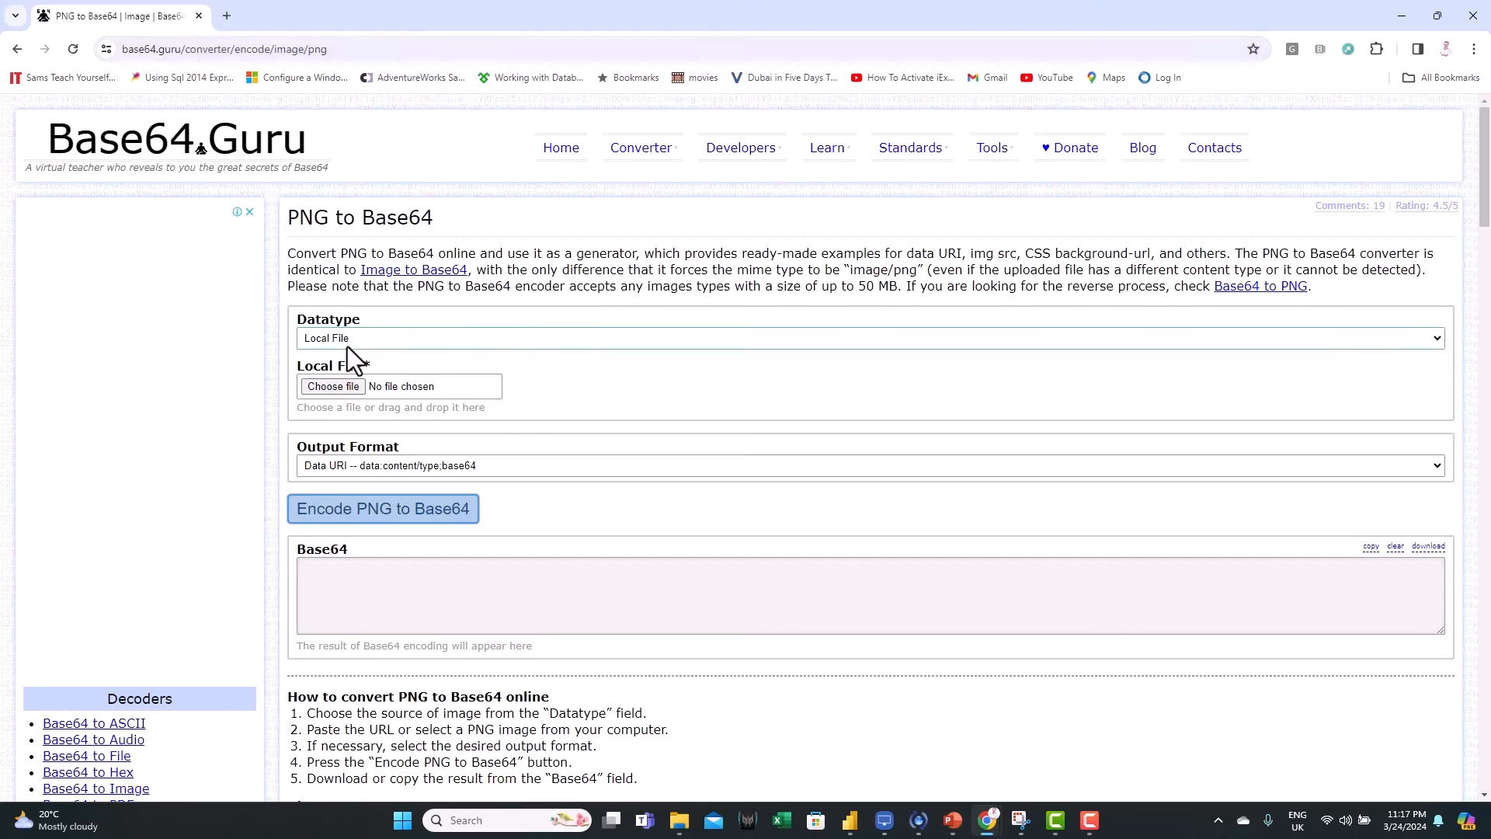
left_click(333, 387)
double_click(389, 276)
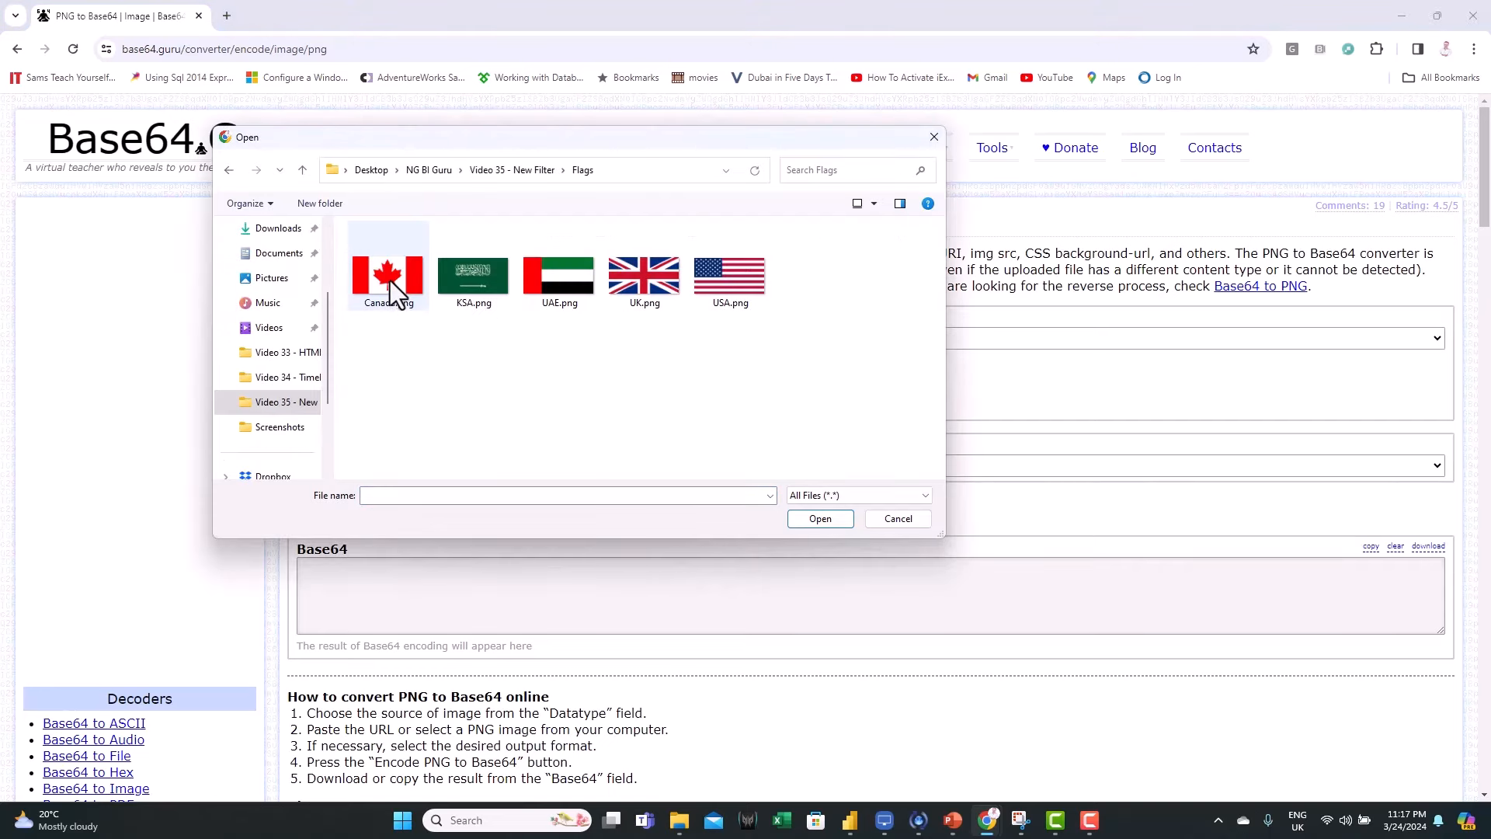
double_click(390, 281)
left_click(358, 463)
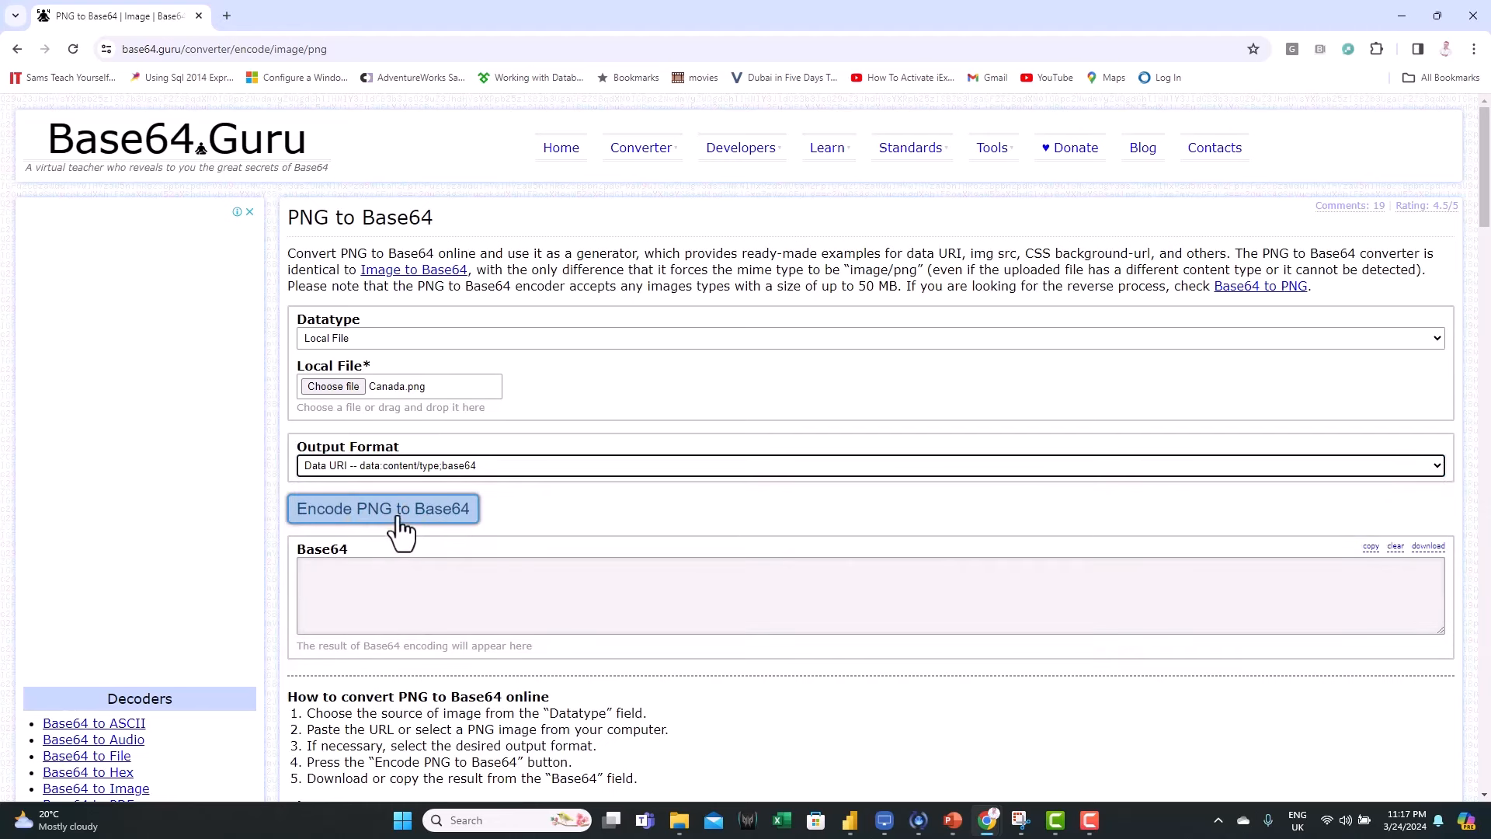
left_click(399, 517)
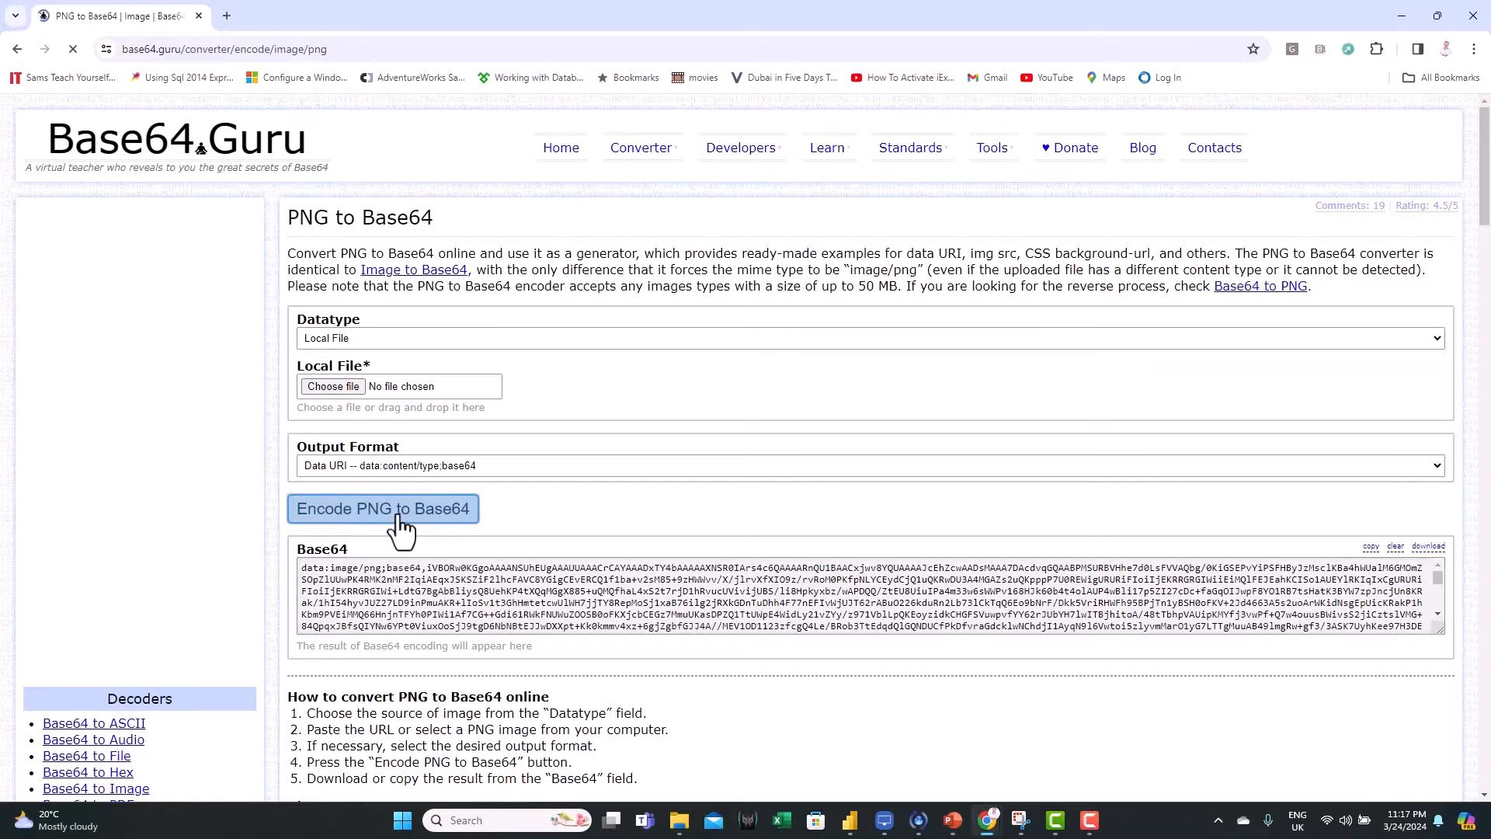
- Look through the encoded Base64 output for the Canada flag and copy the whole string
scroll(466, 581, "down", 10)
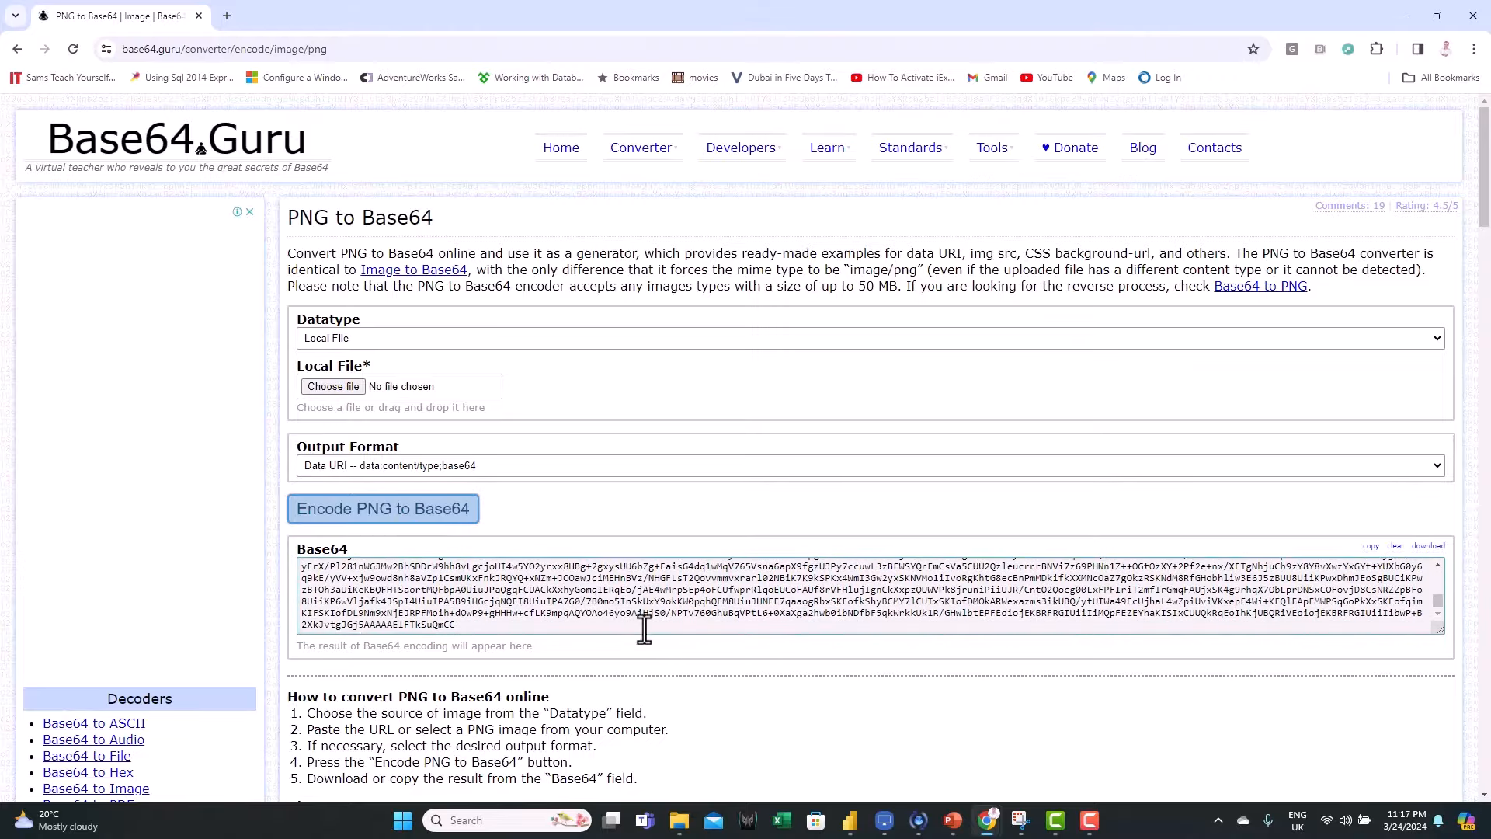
scroll(703, 601, "up", 10)
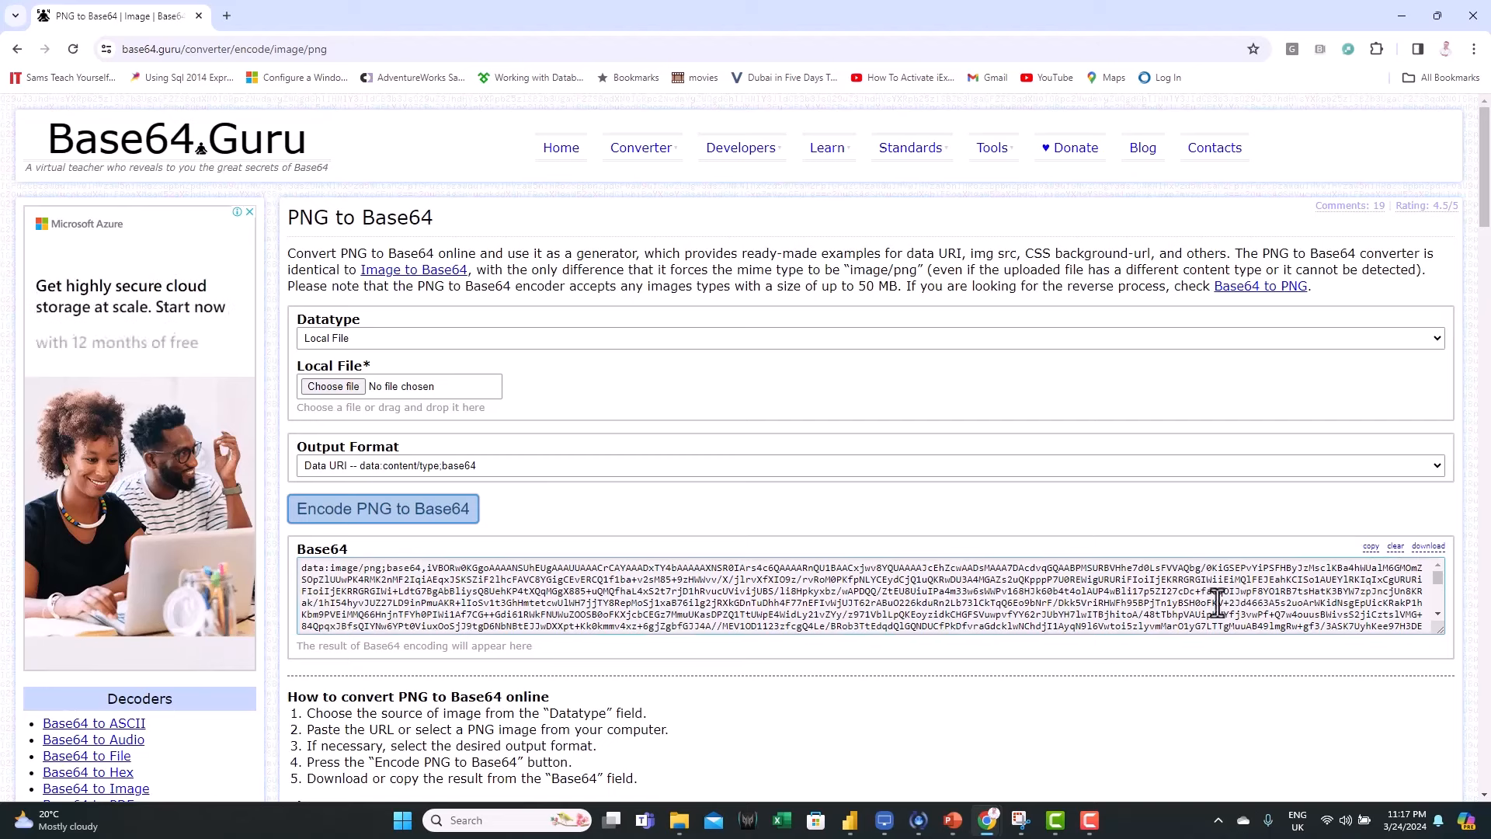
left_click(1371, 546)
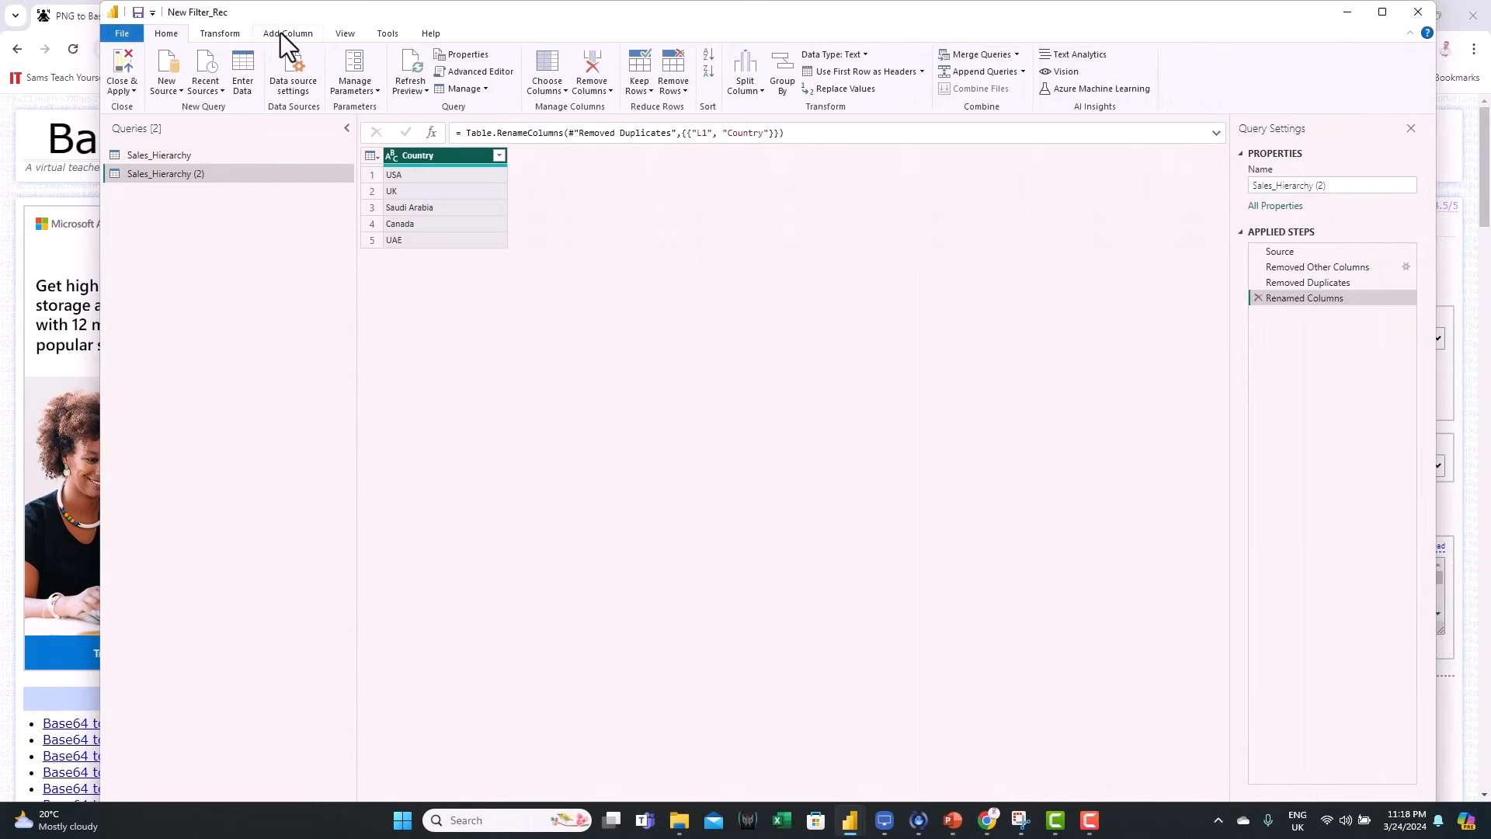
- Switch back to Power Query and start a conditional column named Flag in the country query
left_click(281, 32)
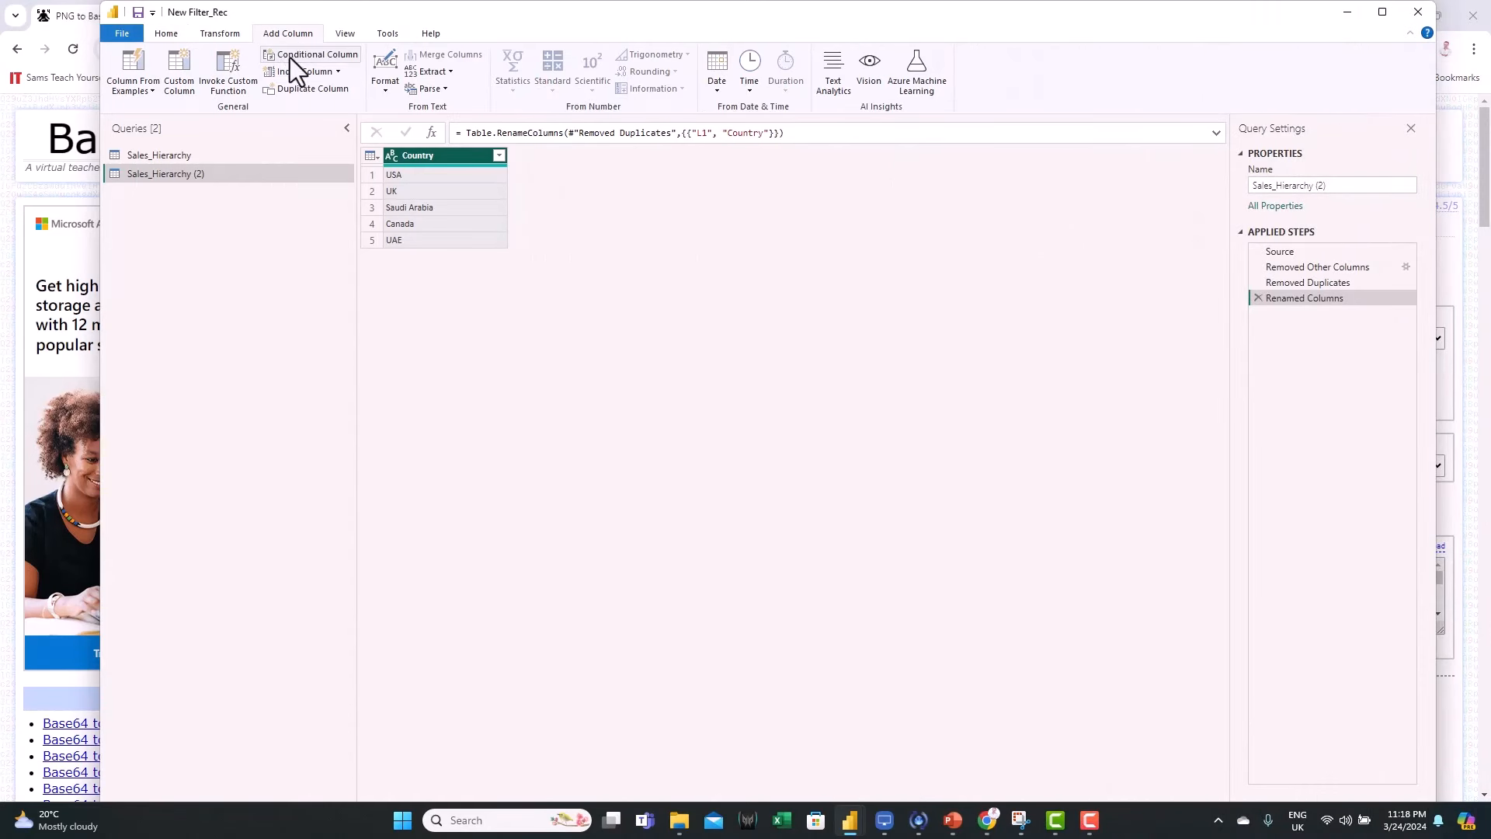
left_click(315, 59)
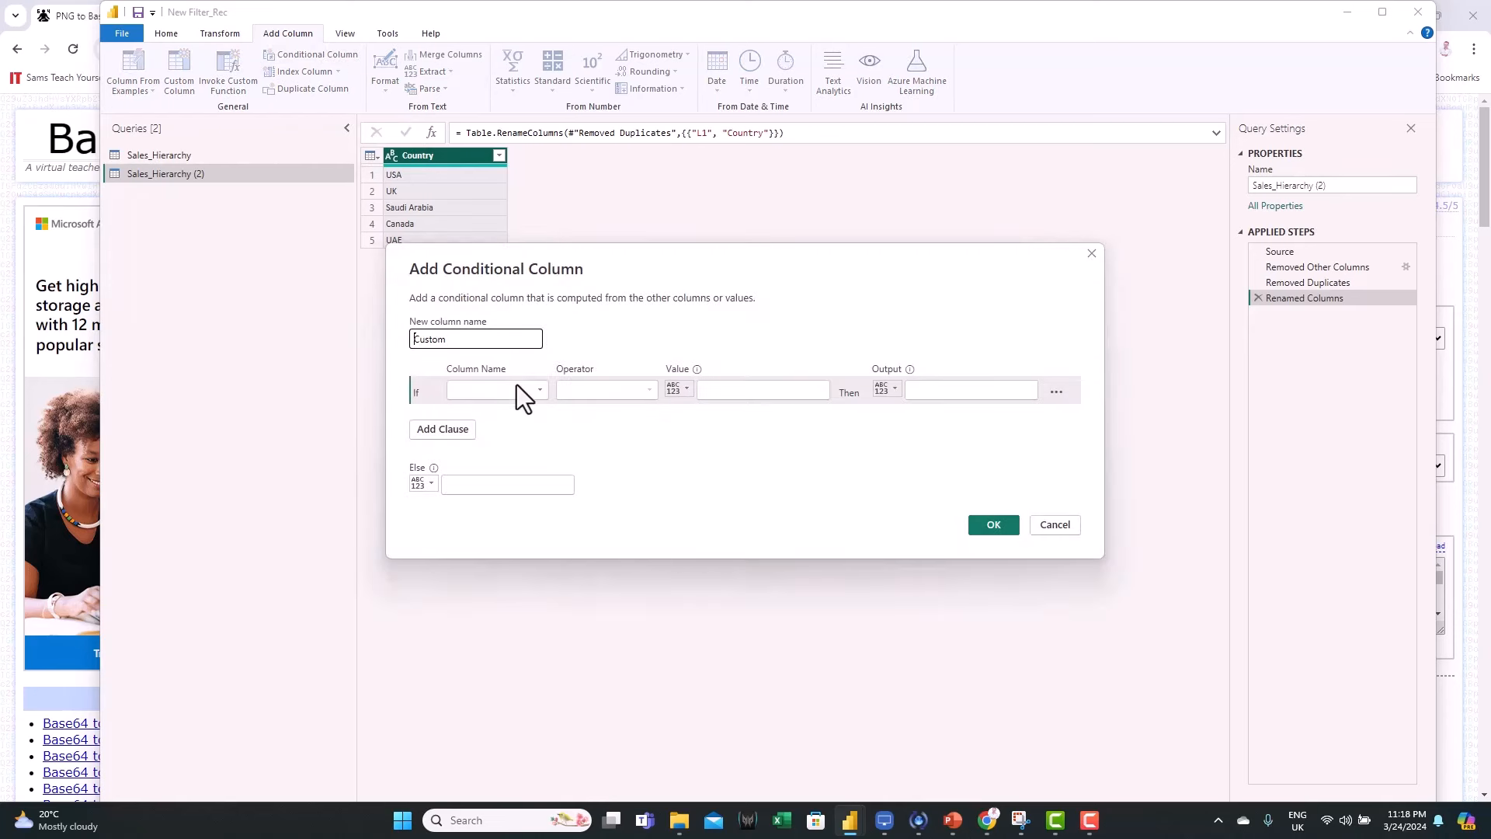
left_click(444, 340)
left_click_drag(443, 340, 400, 337)
type("Flag")
- Define the Flag conditional column so that Country equals Canada outputs the copied Base64 flag string, and confirm it
left_click(466, 391)
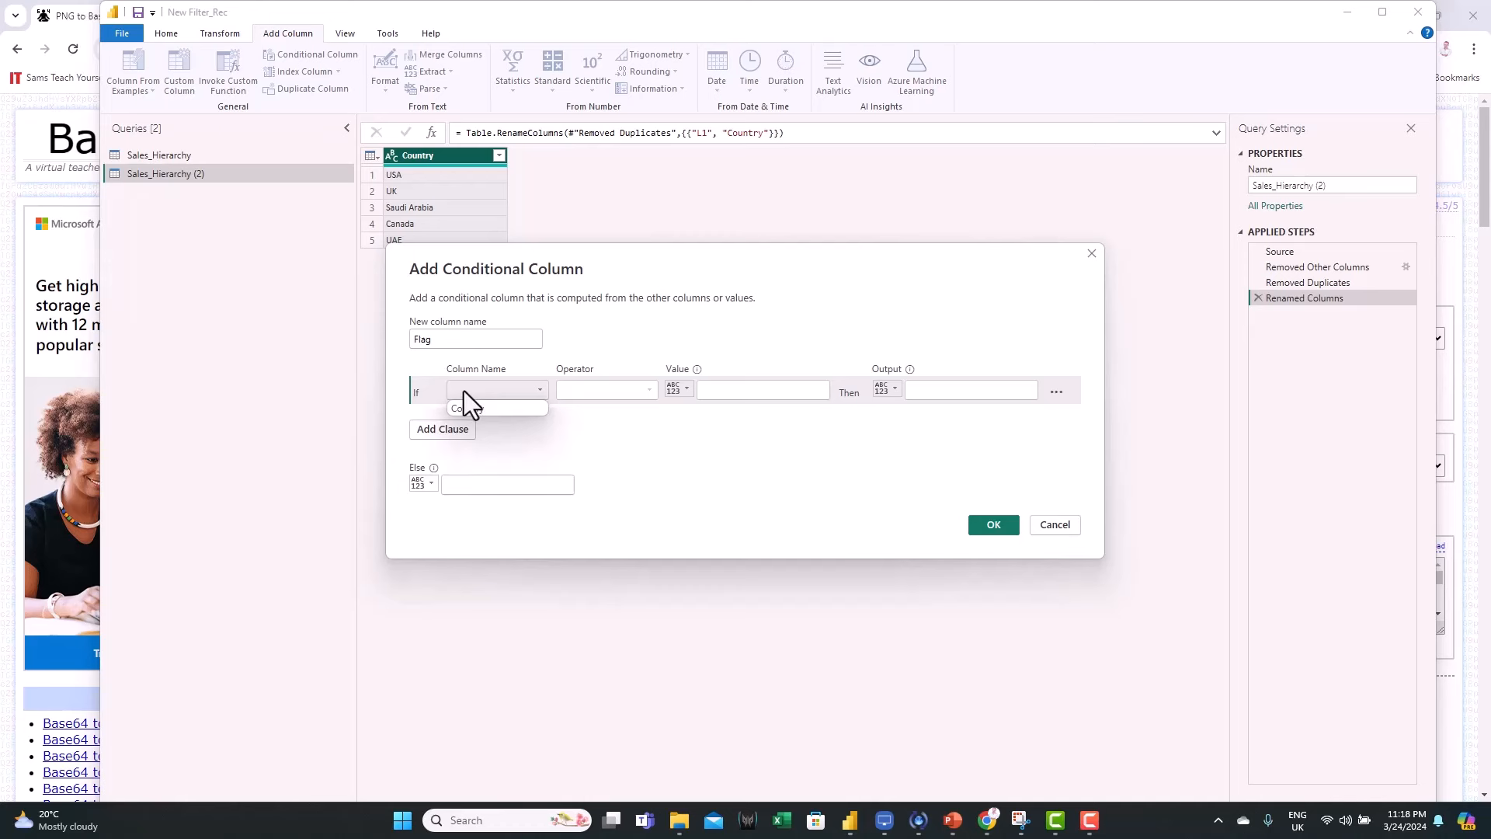
left_click(469, 407)
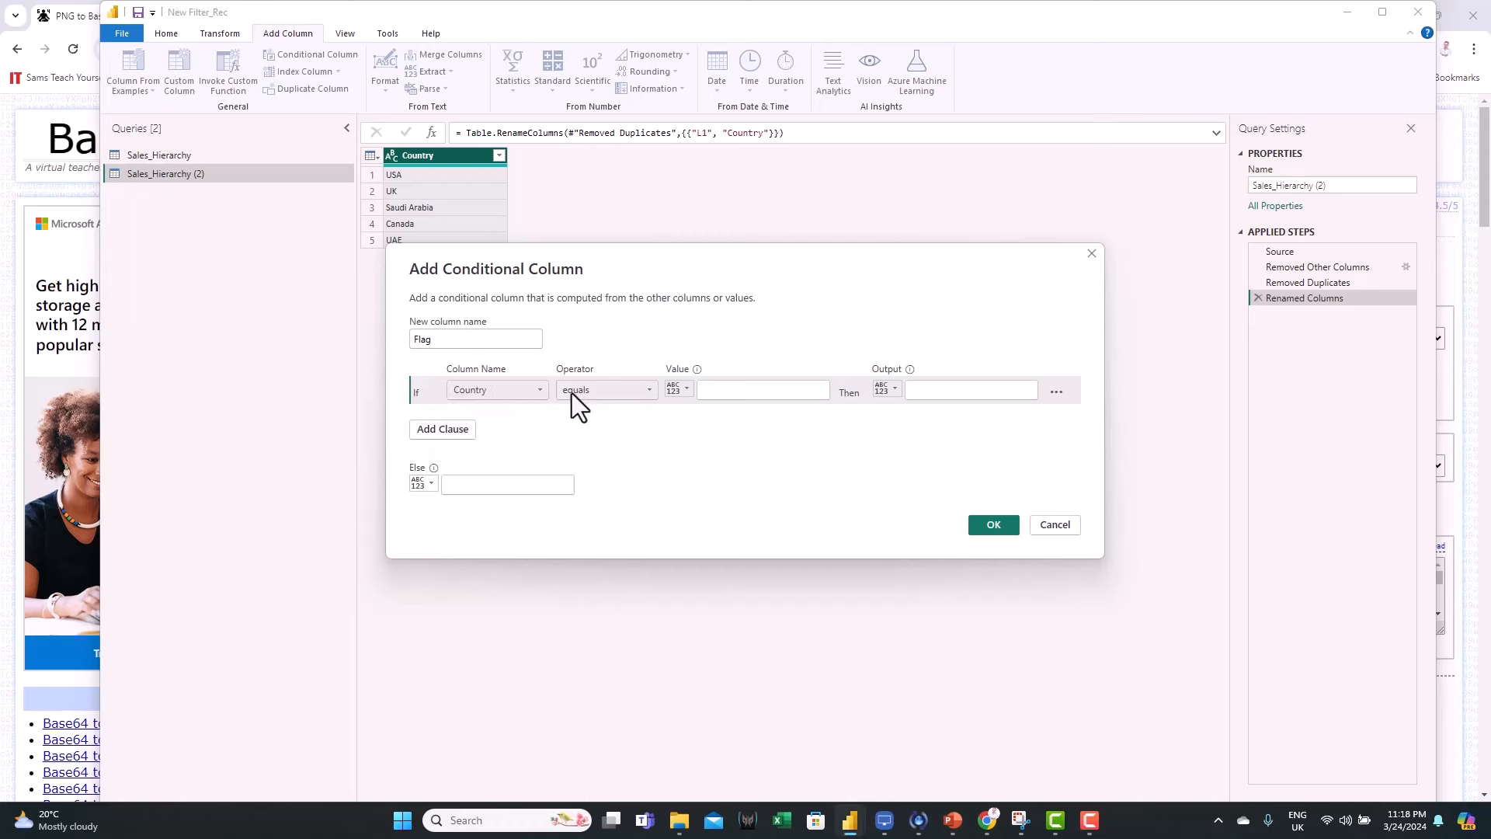
left_click(737, 388)
type("Ca")
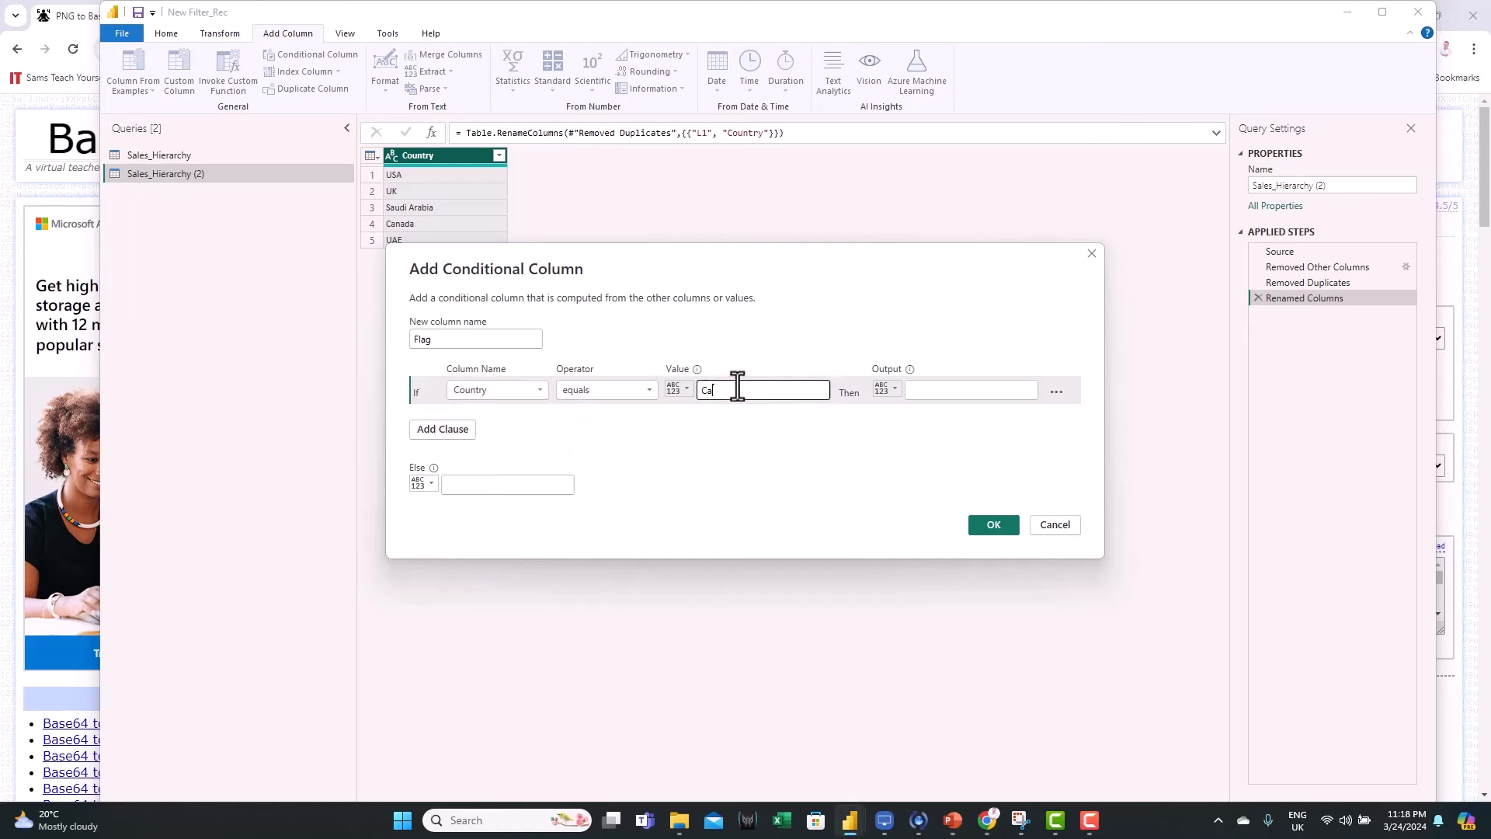
type("nada")
left_click(936, 388)
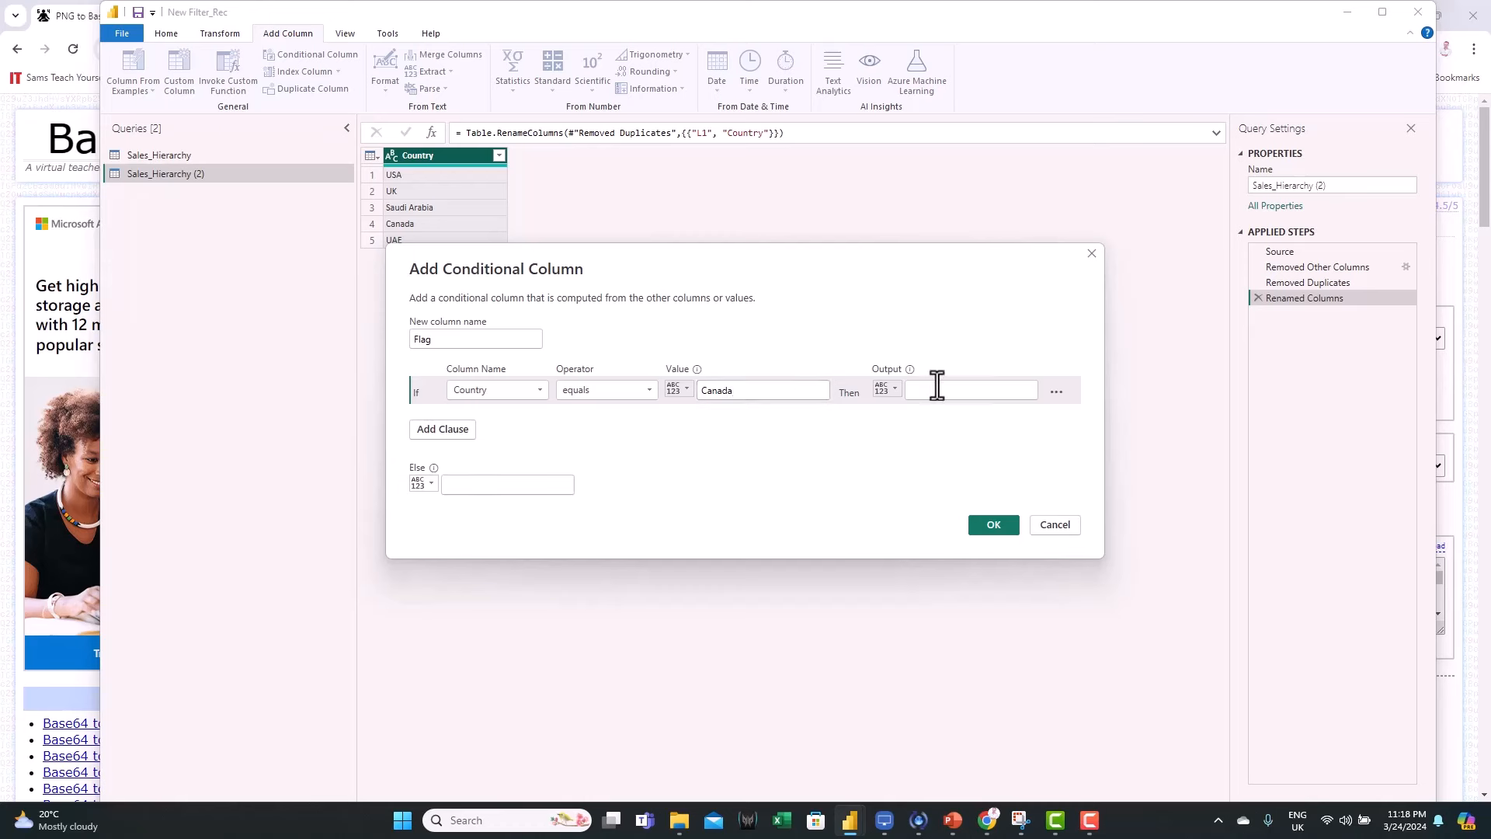
left_click(936, 386)
key("ctrl+v")
left_click(901, 437)
left_click(993, 524)
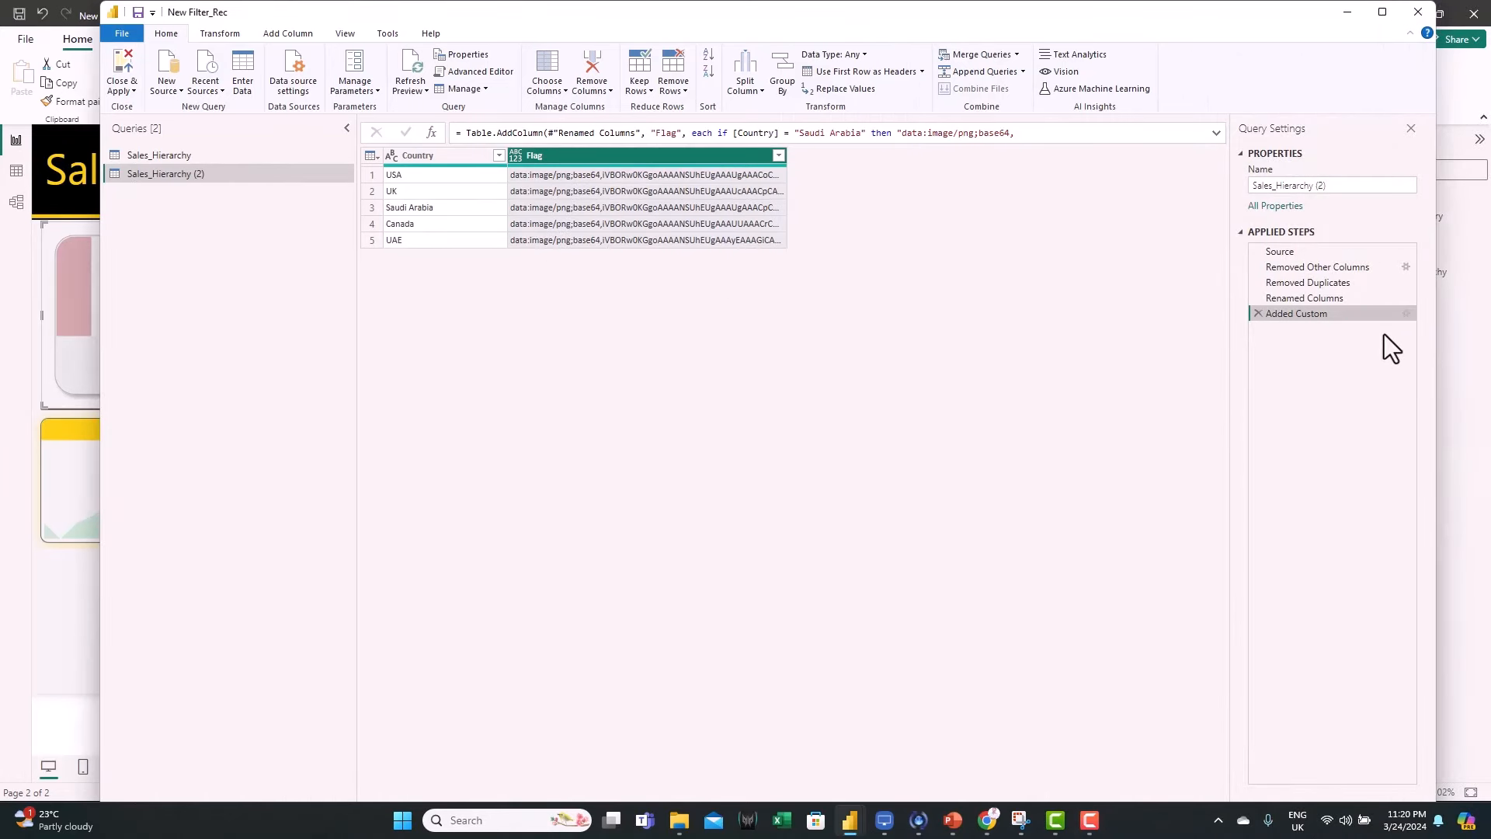
- Examine the conditional clauses of the Flag column for all the countries
left_click(1406, 314)
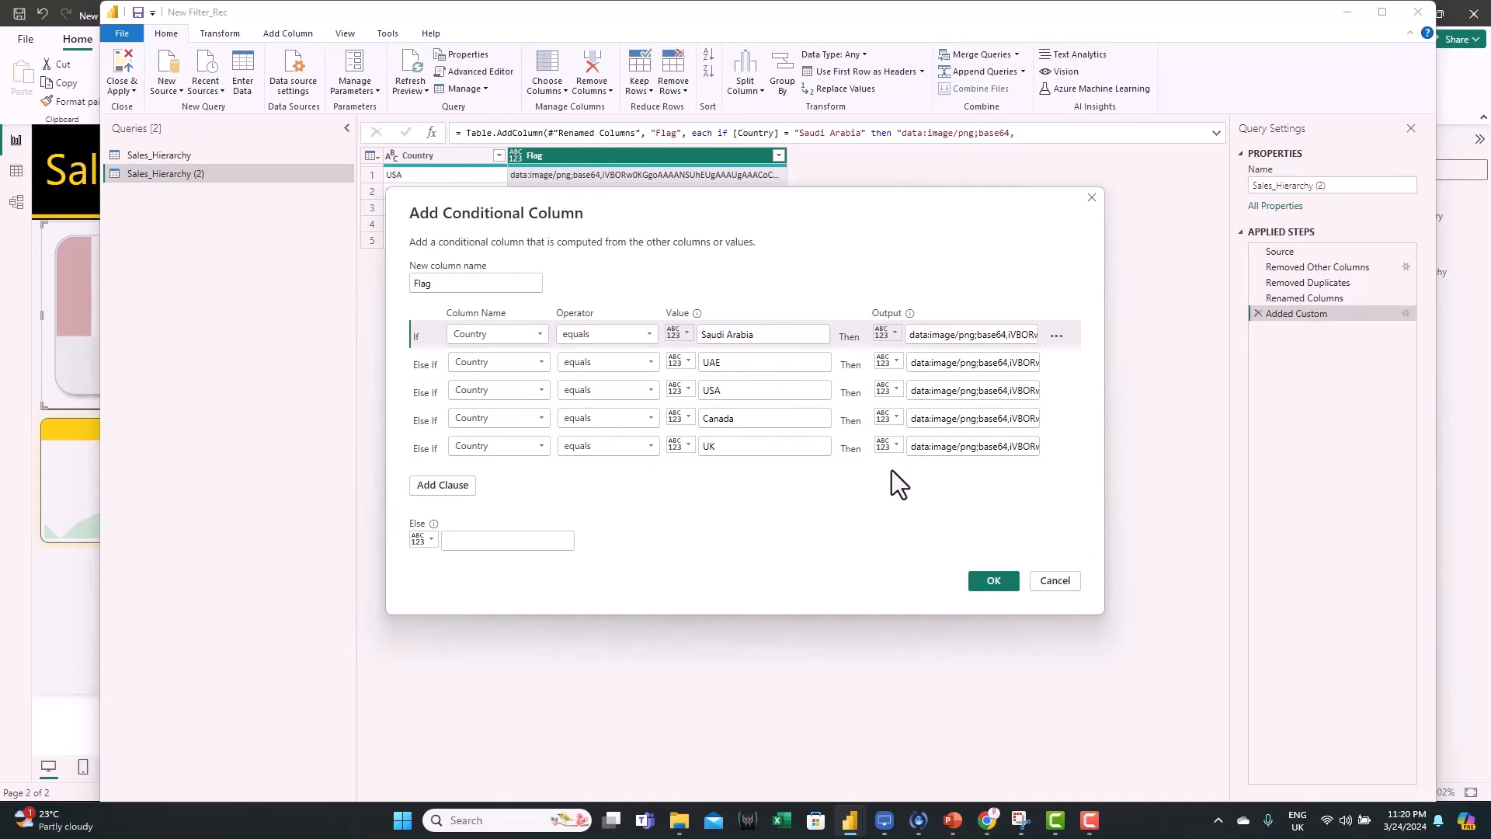
left_click(994, 581)
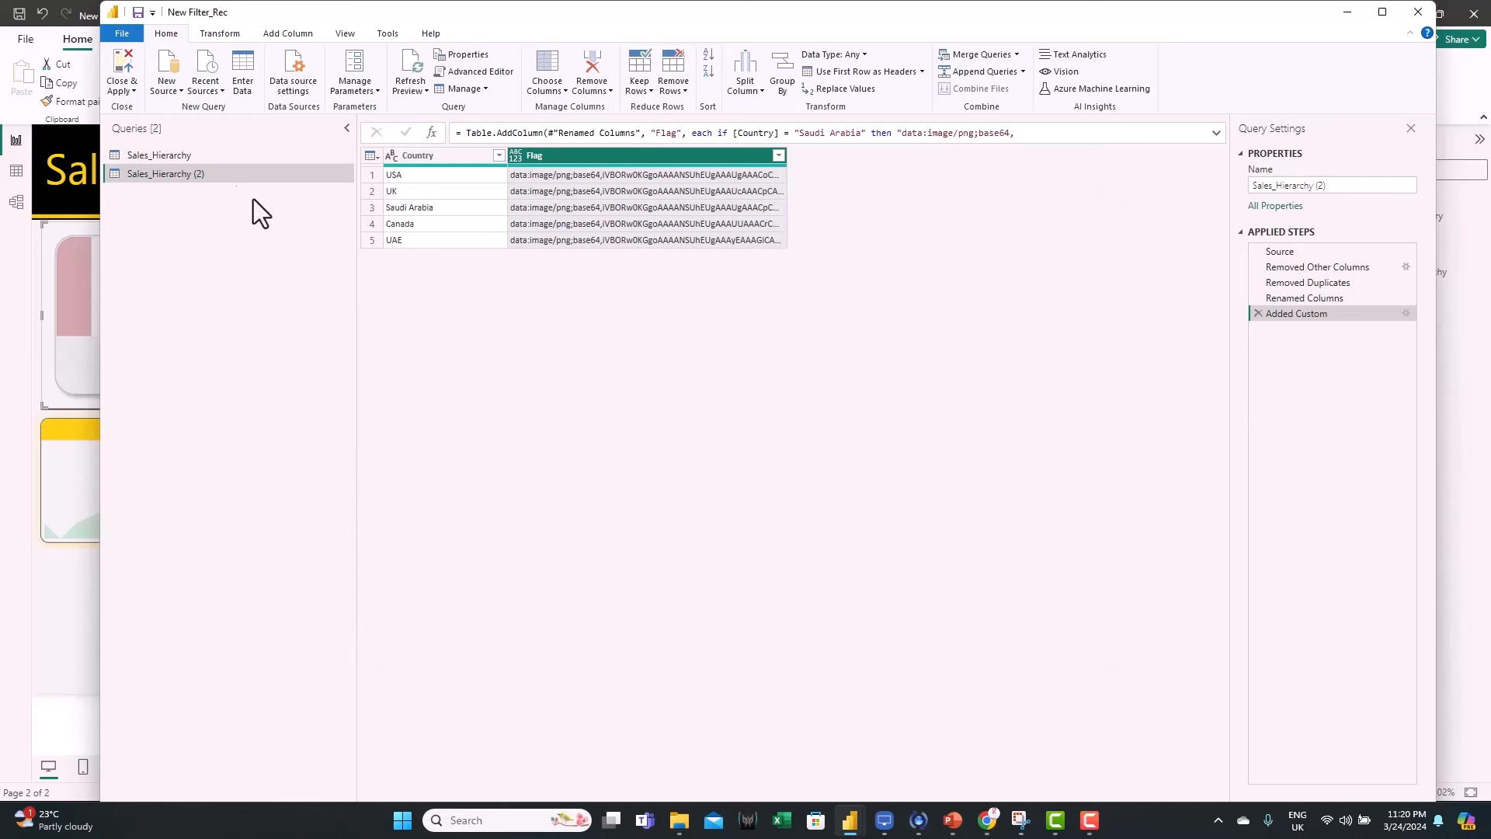
- Rename the Sales_Hierarchy (2) query as Country and apply the query changes to the report
double_click(188, 179)
type("Countru")
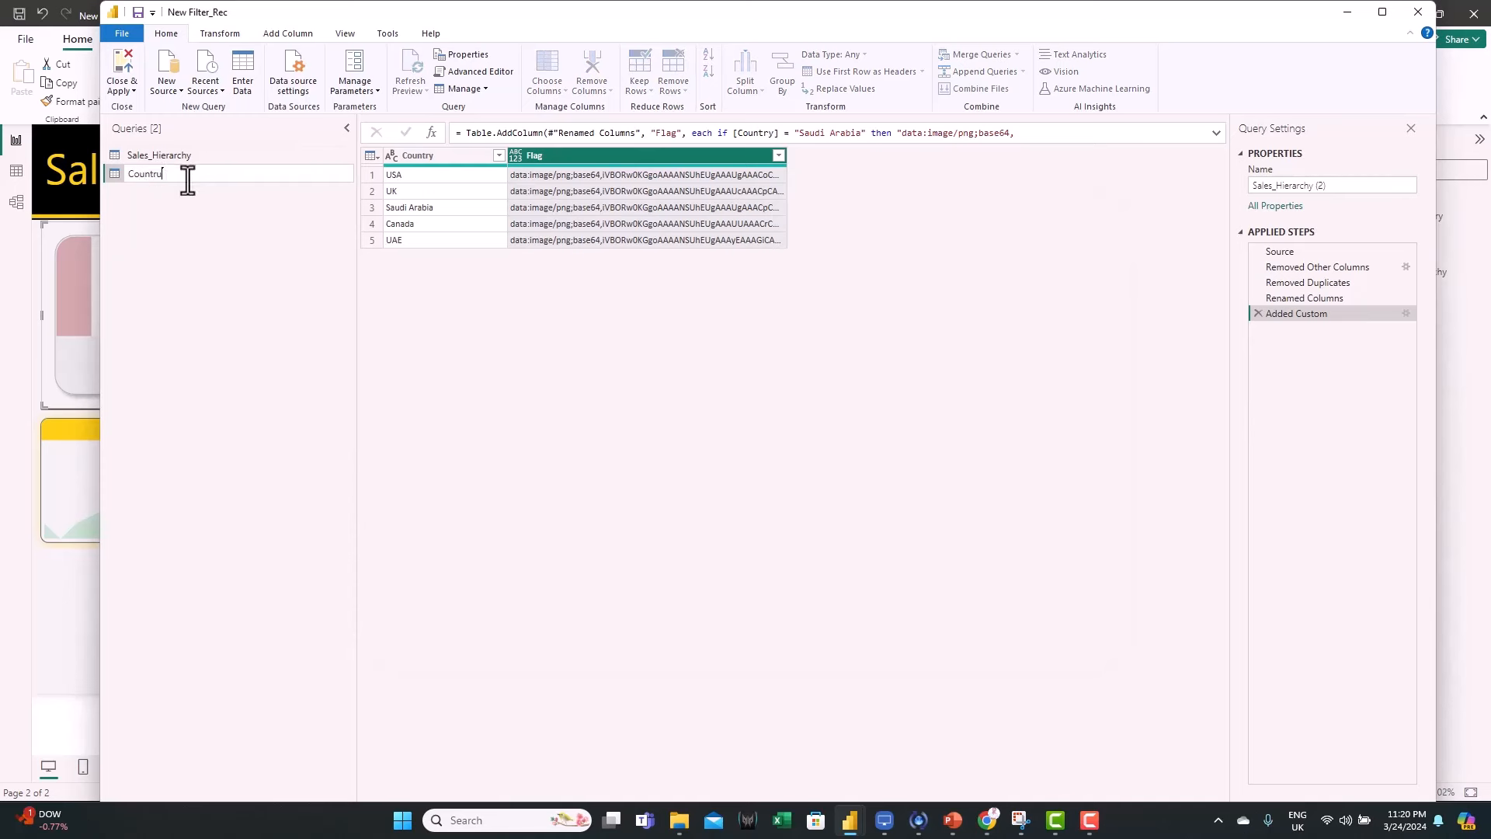
key("BackSpace")
left_click(432, 315)
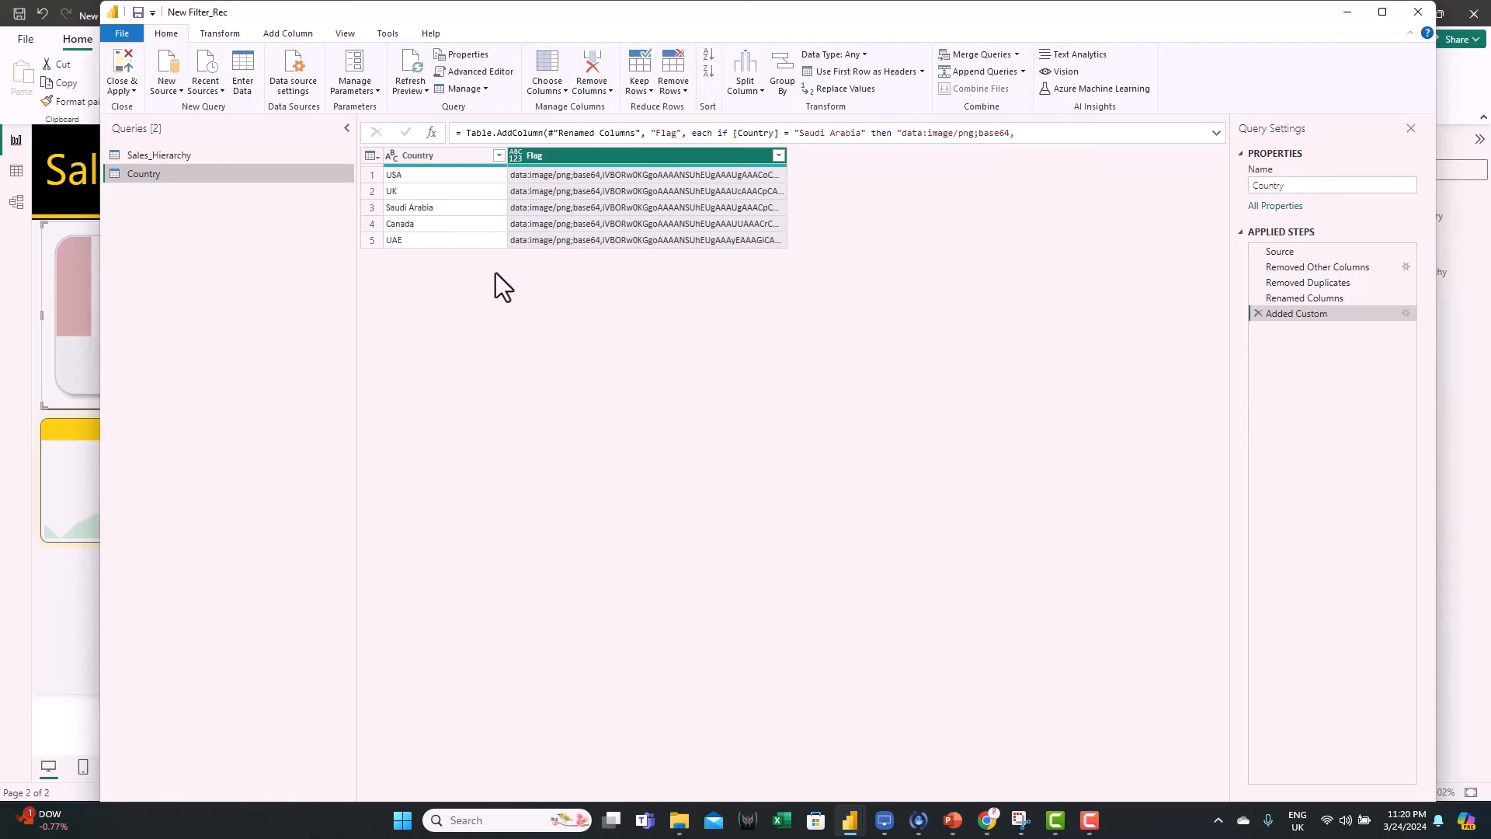
left_click(124, 67)
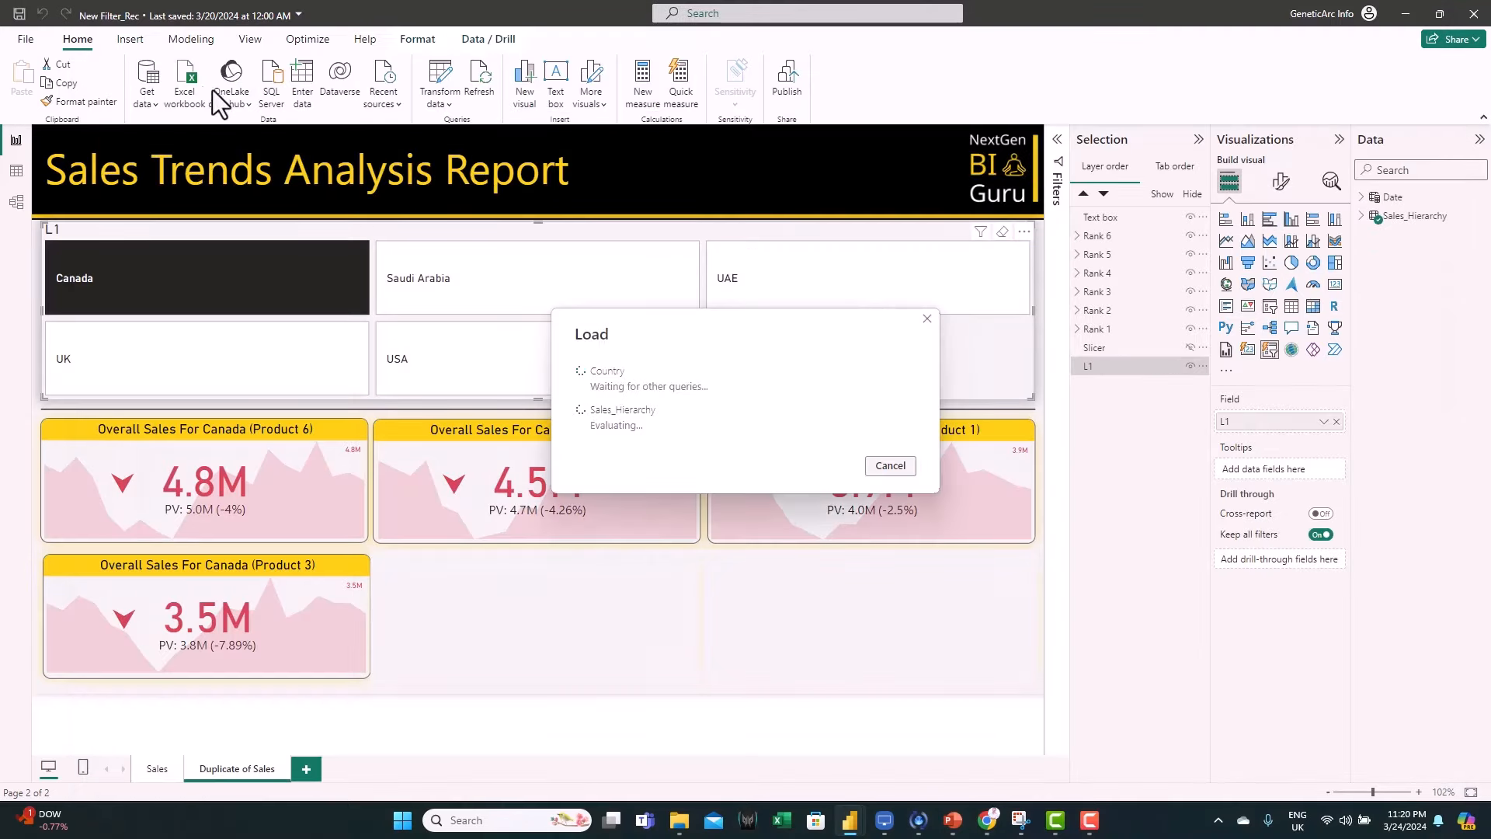
- In the data model, move the Country table clear of the others and relate its Country field to L1 of Sales_Hierarchy
left_click(17, 204)
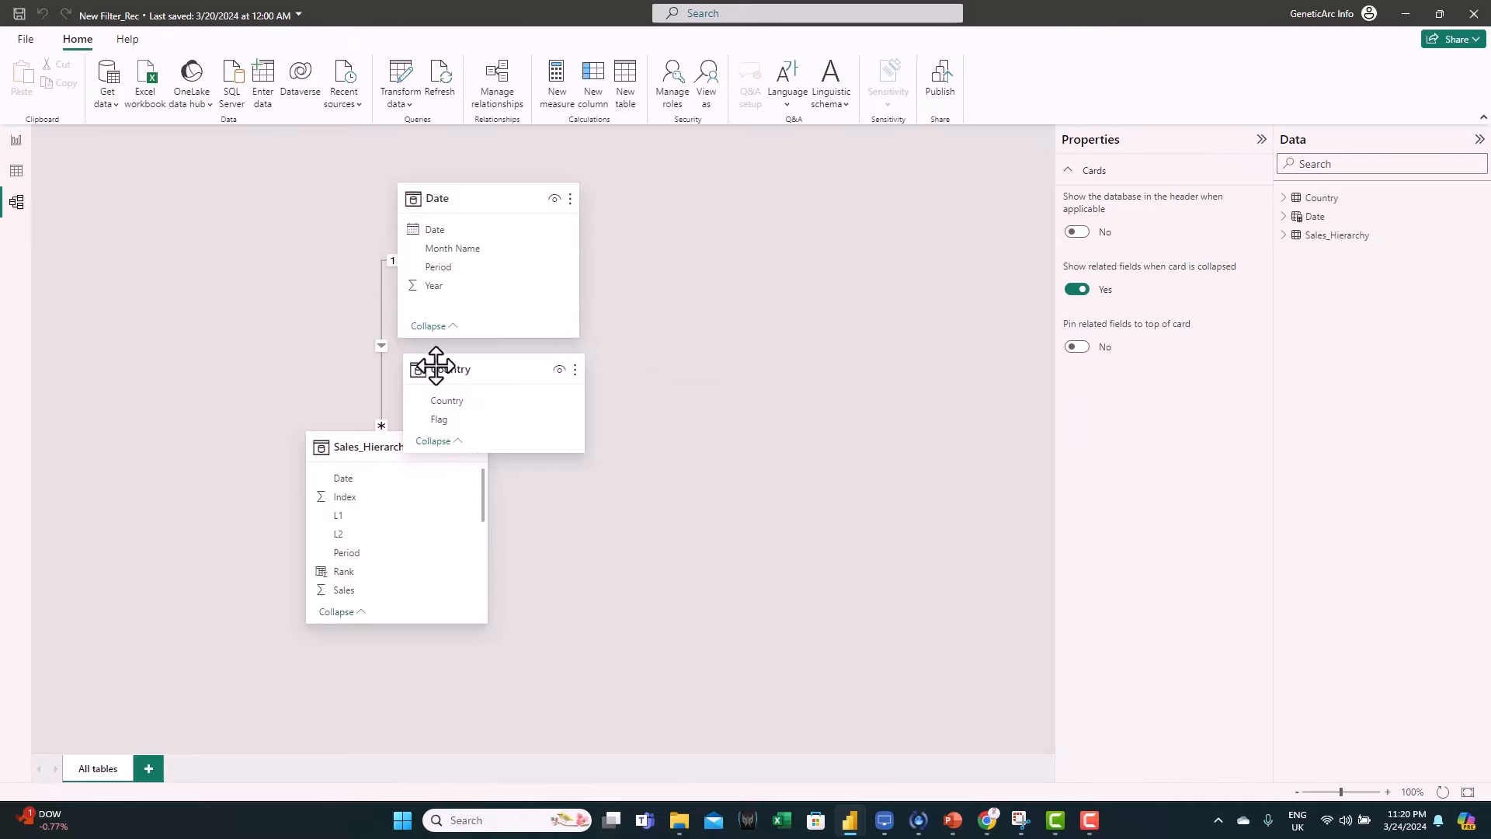
left_click_drag(436, 366, 648, 493)
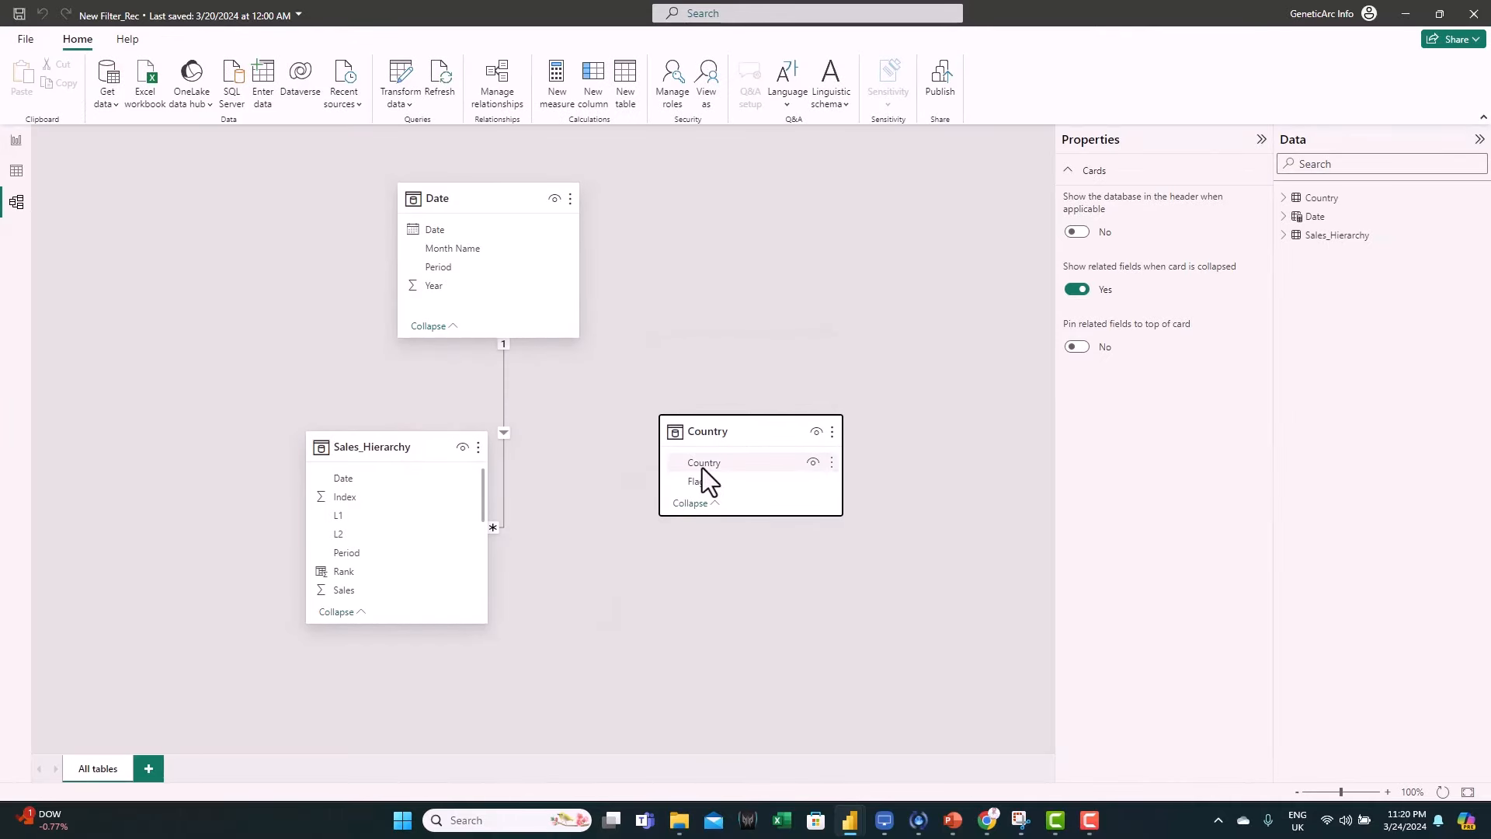
left_click_drag(703, 464, 412, 522)
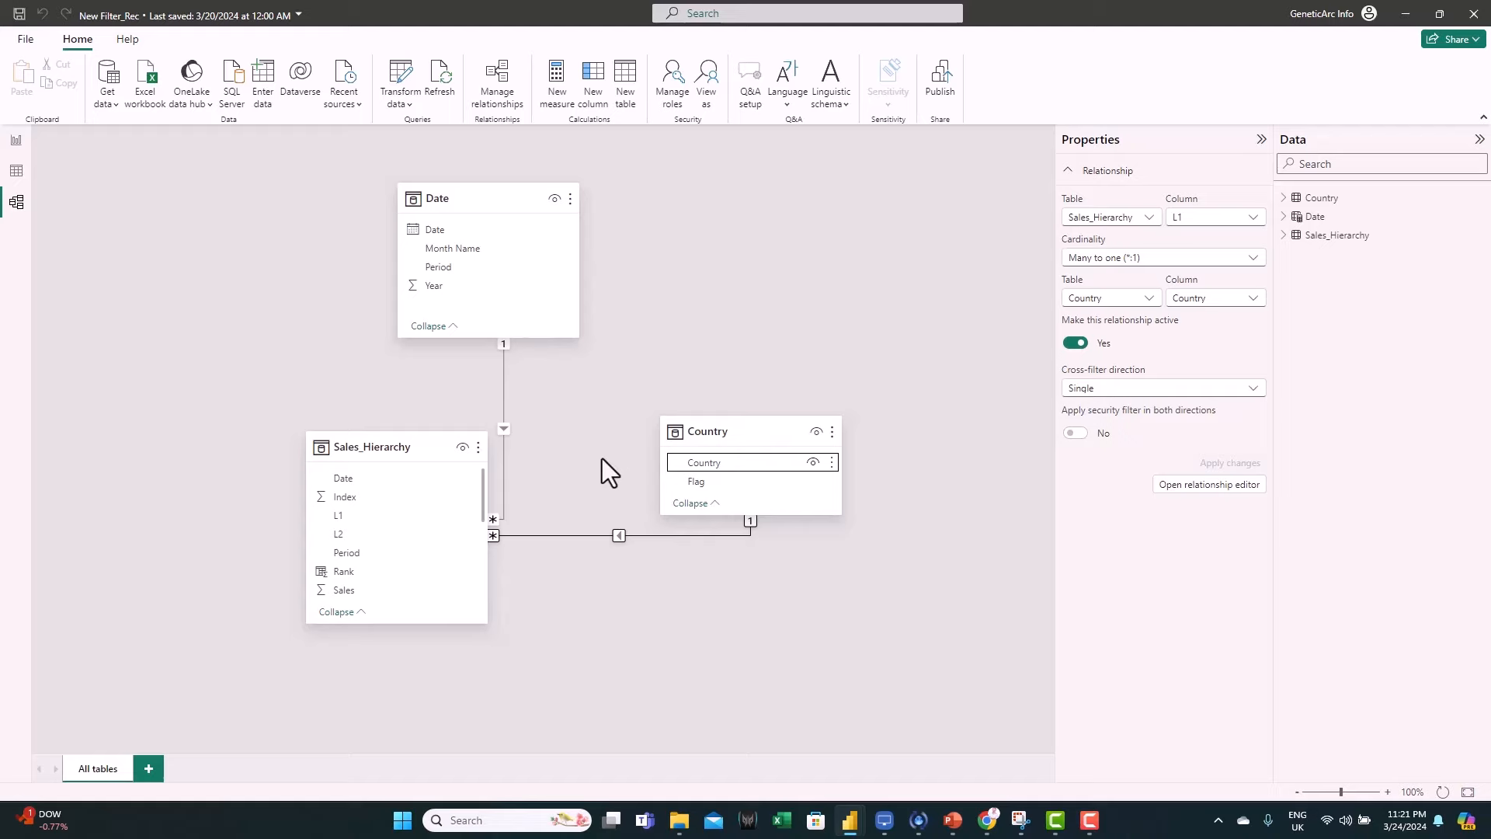
- Return to the report and replace the slicer's L1 field with Country from the Country table
left_click(17, 142)
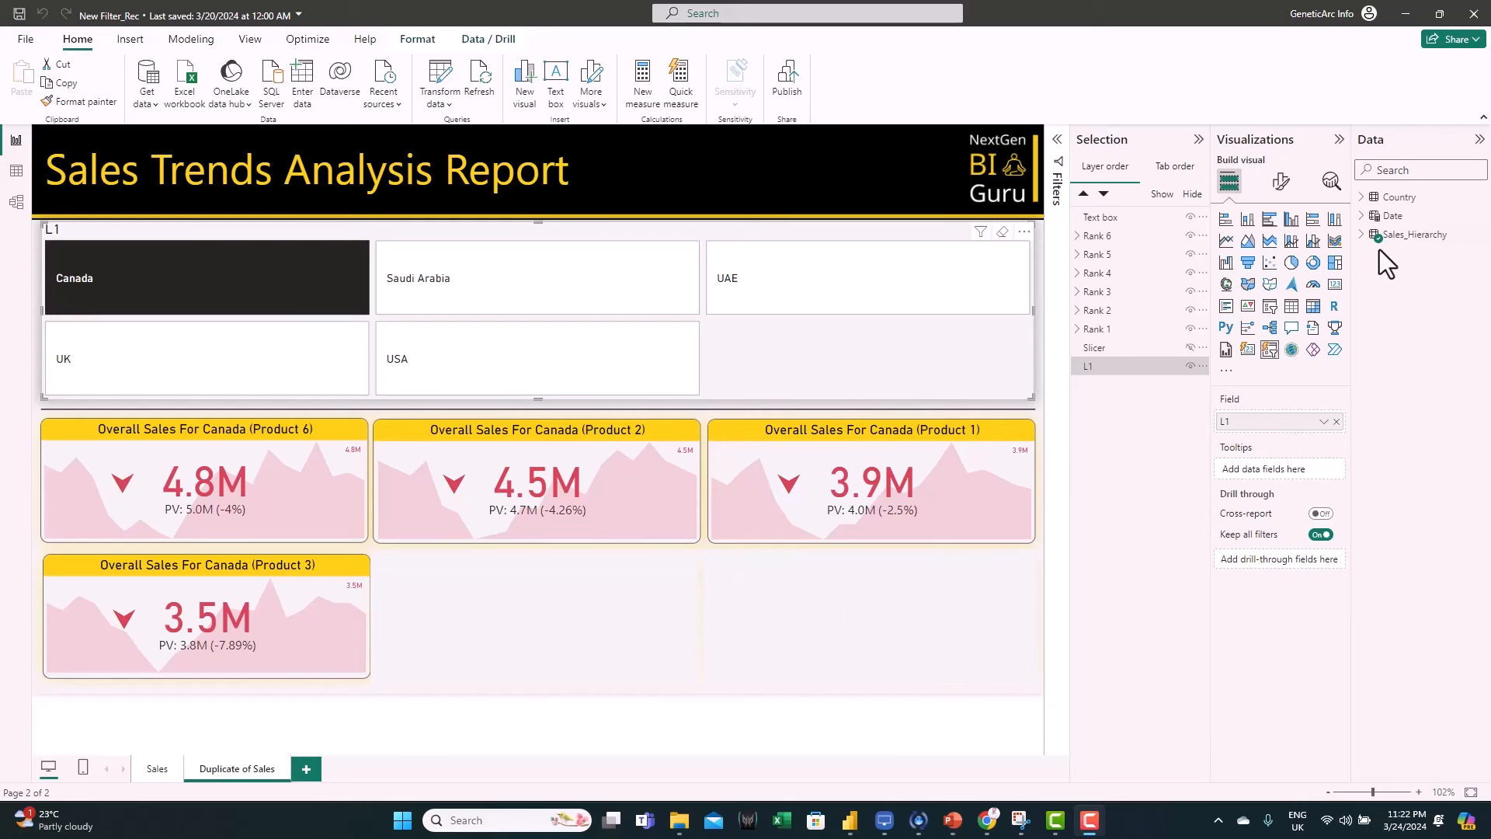
left_click(1362, 199)
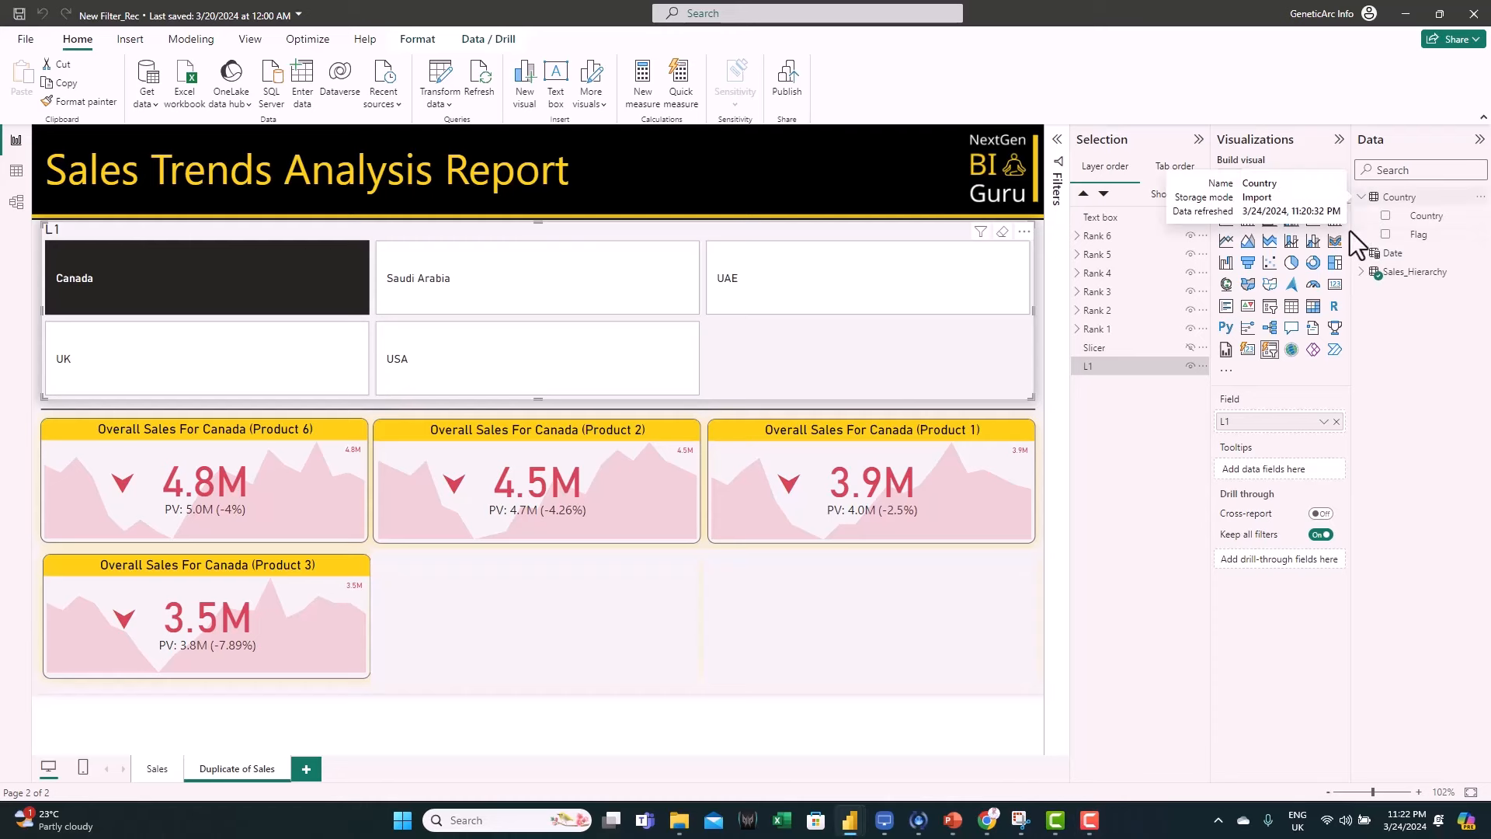
left_click_drag(1436, 220, 1295, 425)
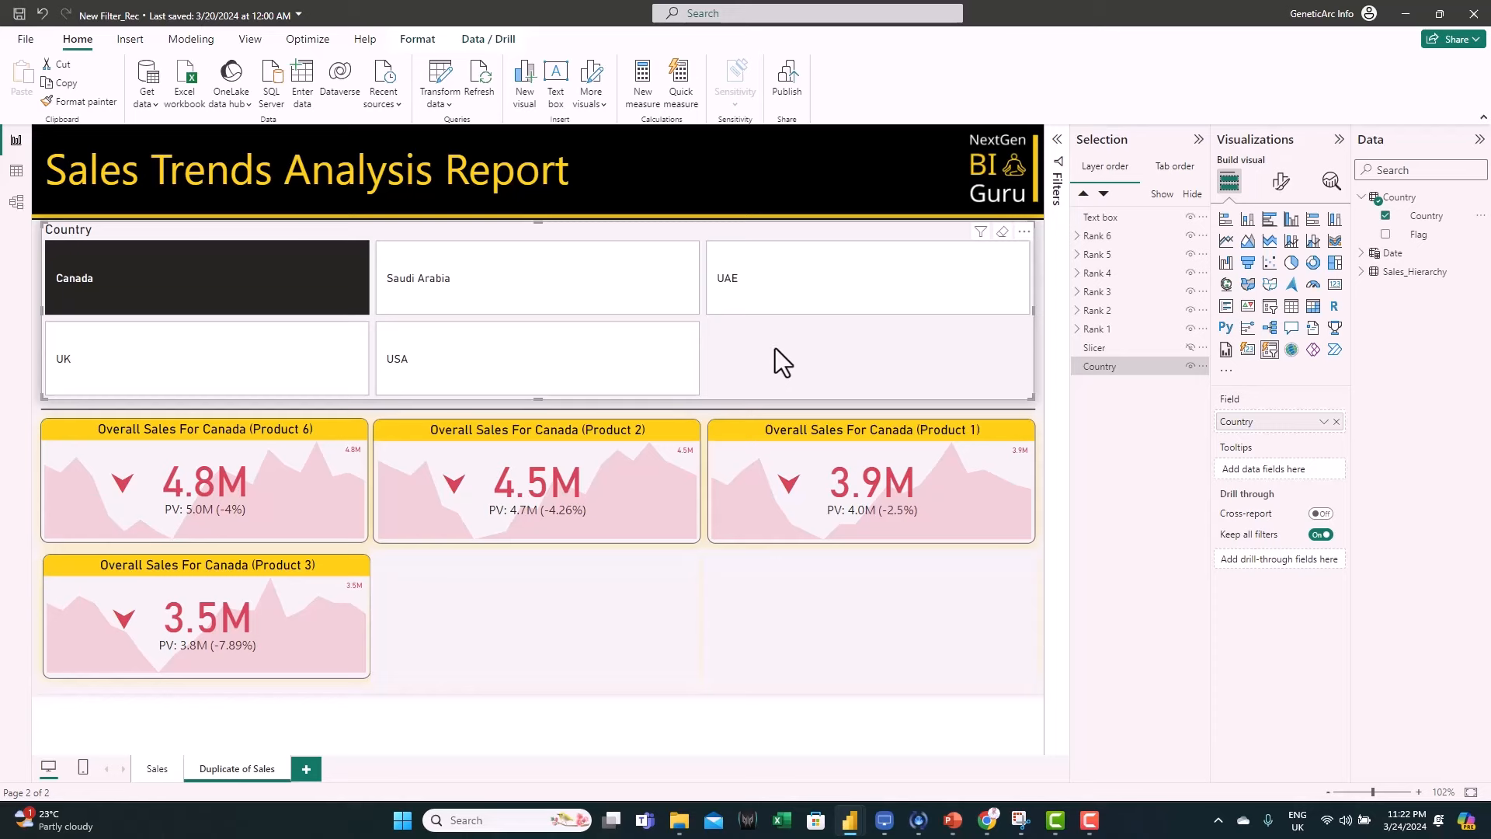
- Check the country slicer's selection settings and set its button shape to Rounded Rectangle
left_click(1198, 139)
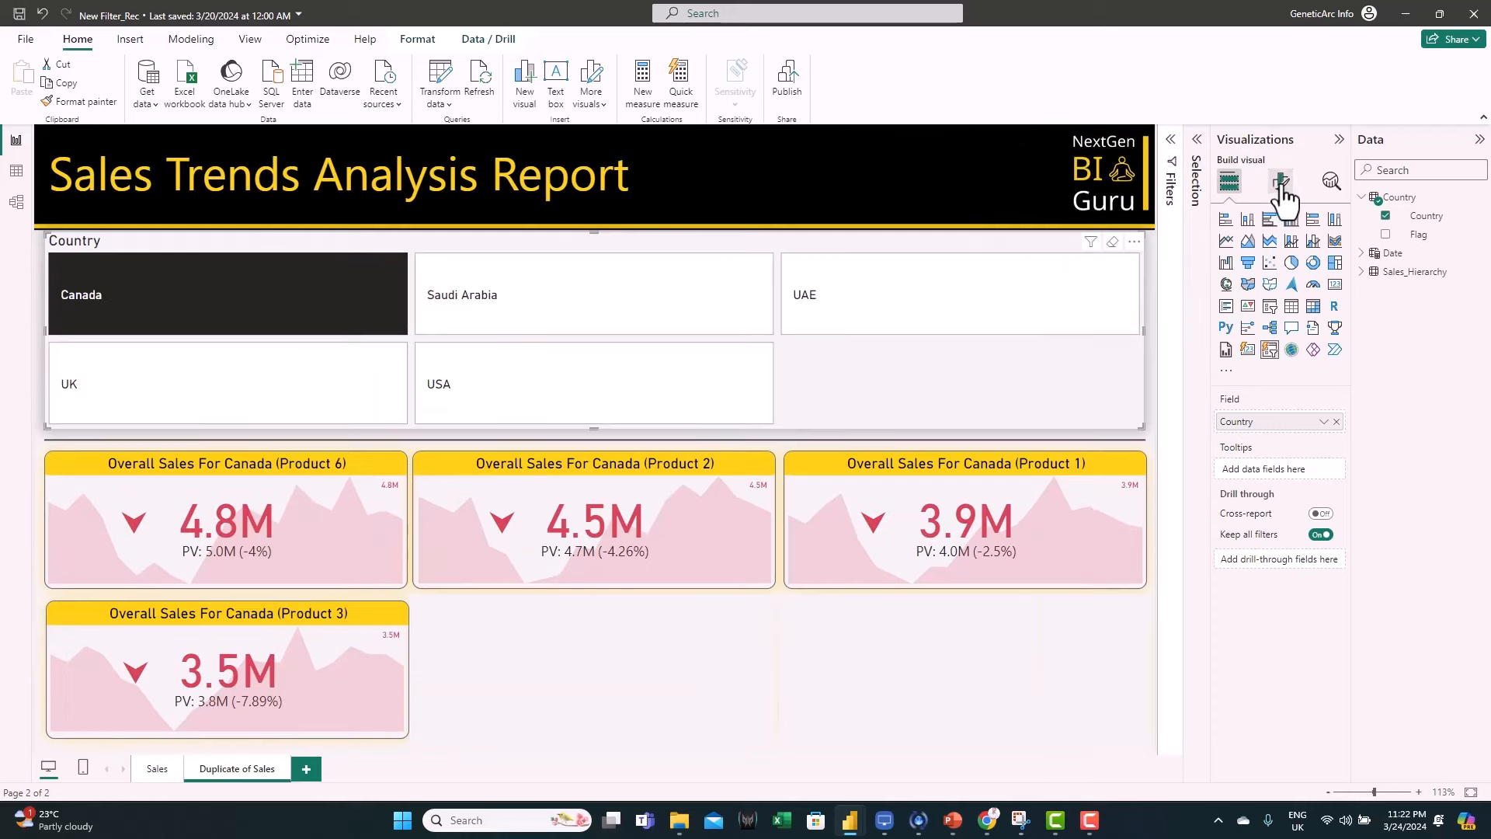
left_click(1281, 184)
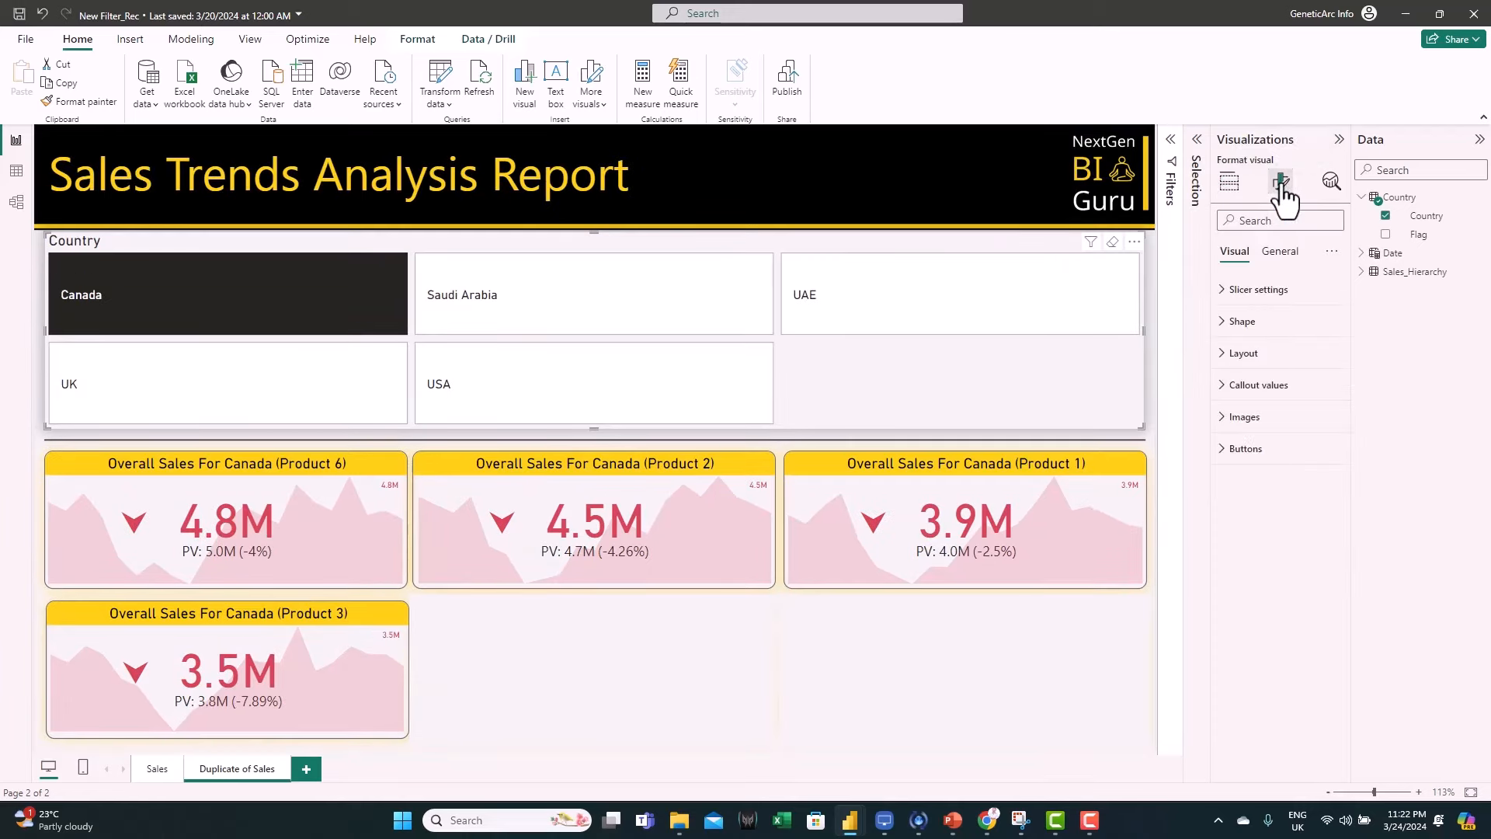
left_click(1243, 291)
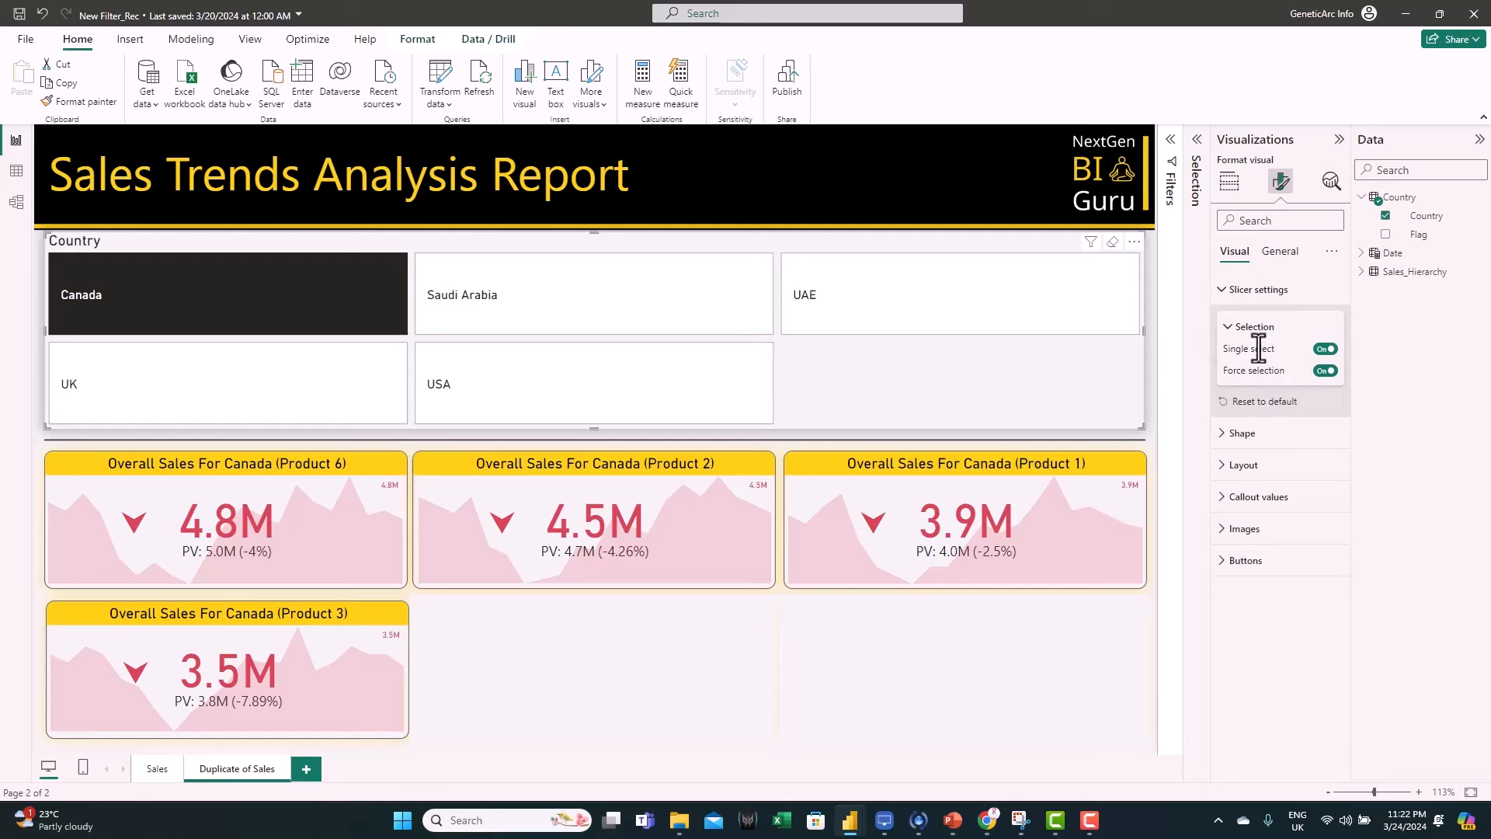
left_click(1224, 295)
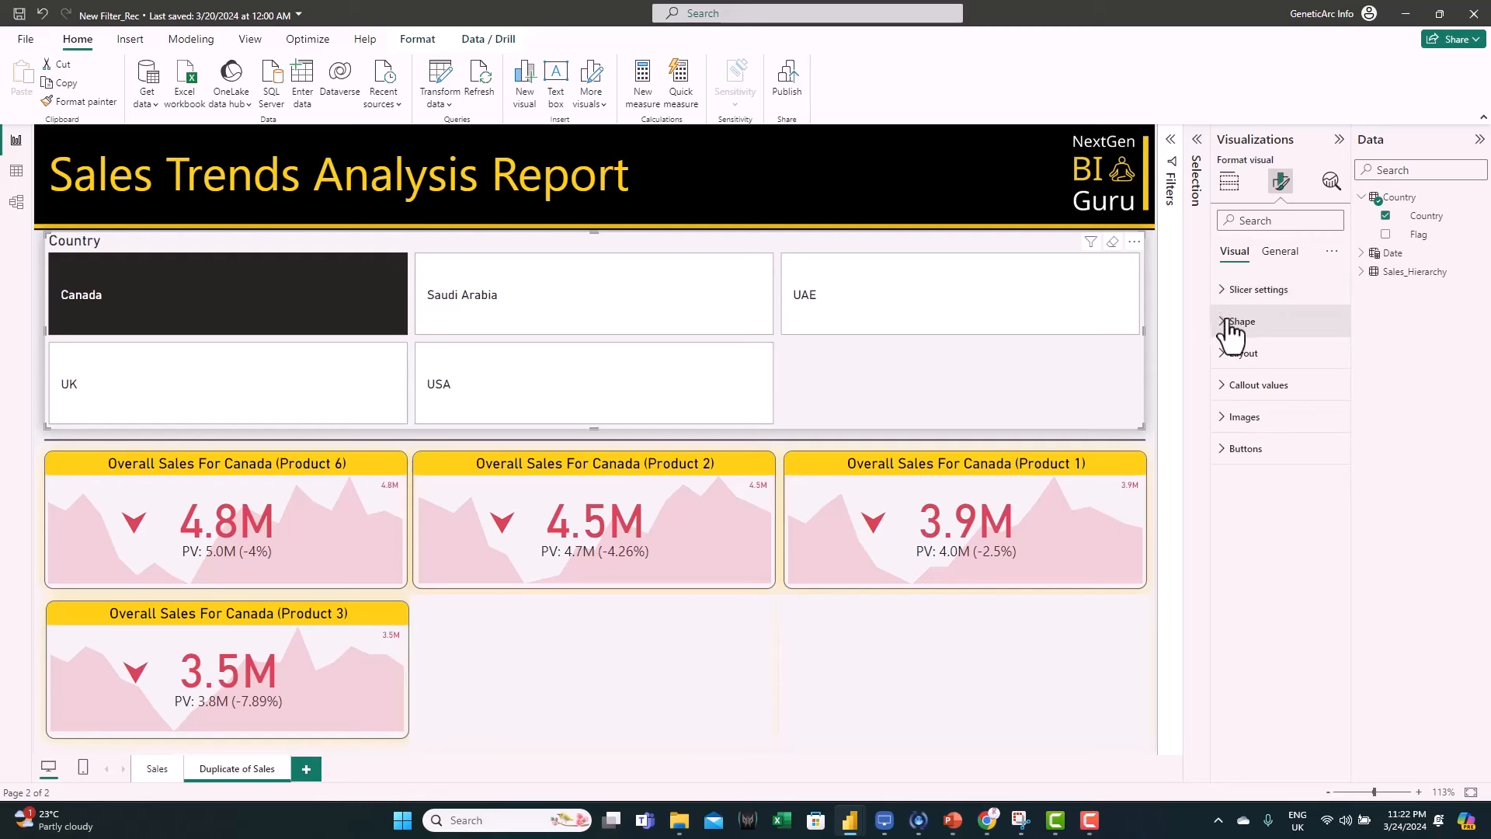
left_click(1226, 322)
left_click(1251, 374)
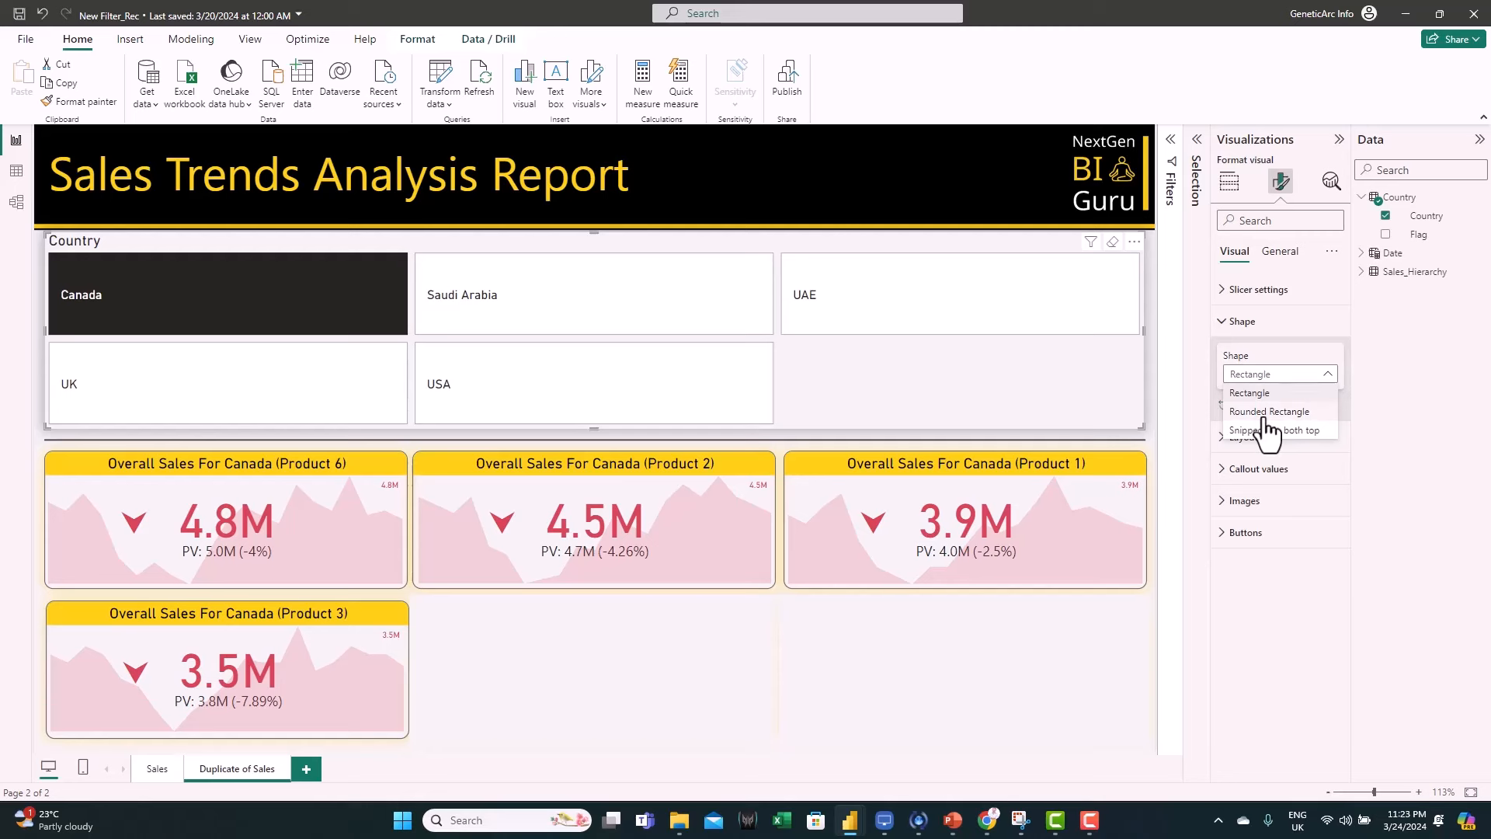
left_click(1267, 414)
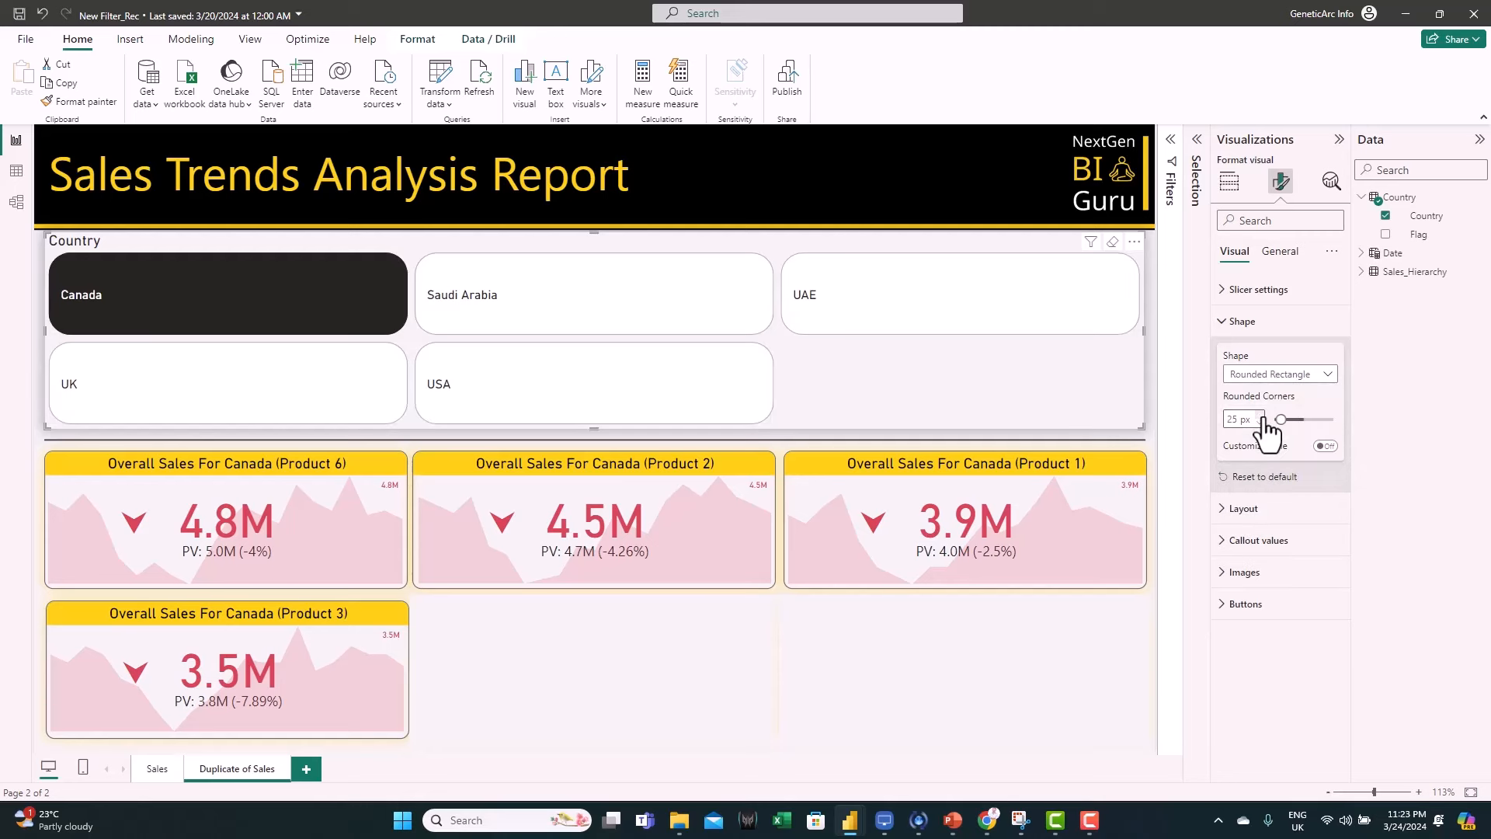
left_click(1240, 330)
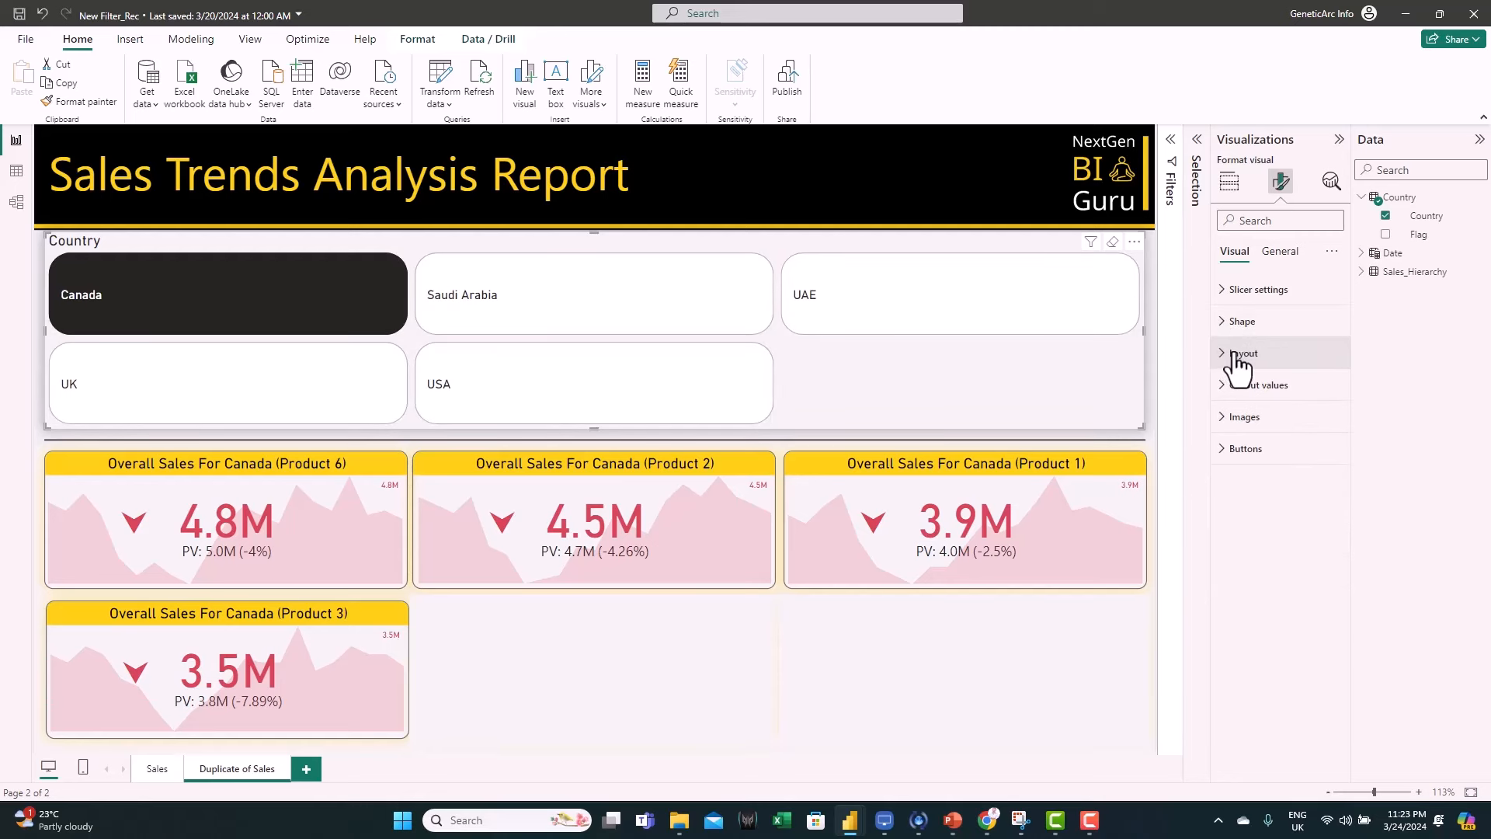
- Change the slicer's layout arrangement to Single row
left_click(1238, 354)
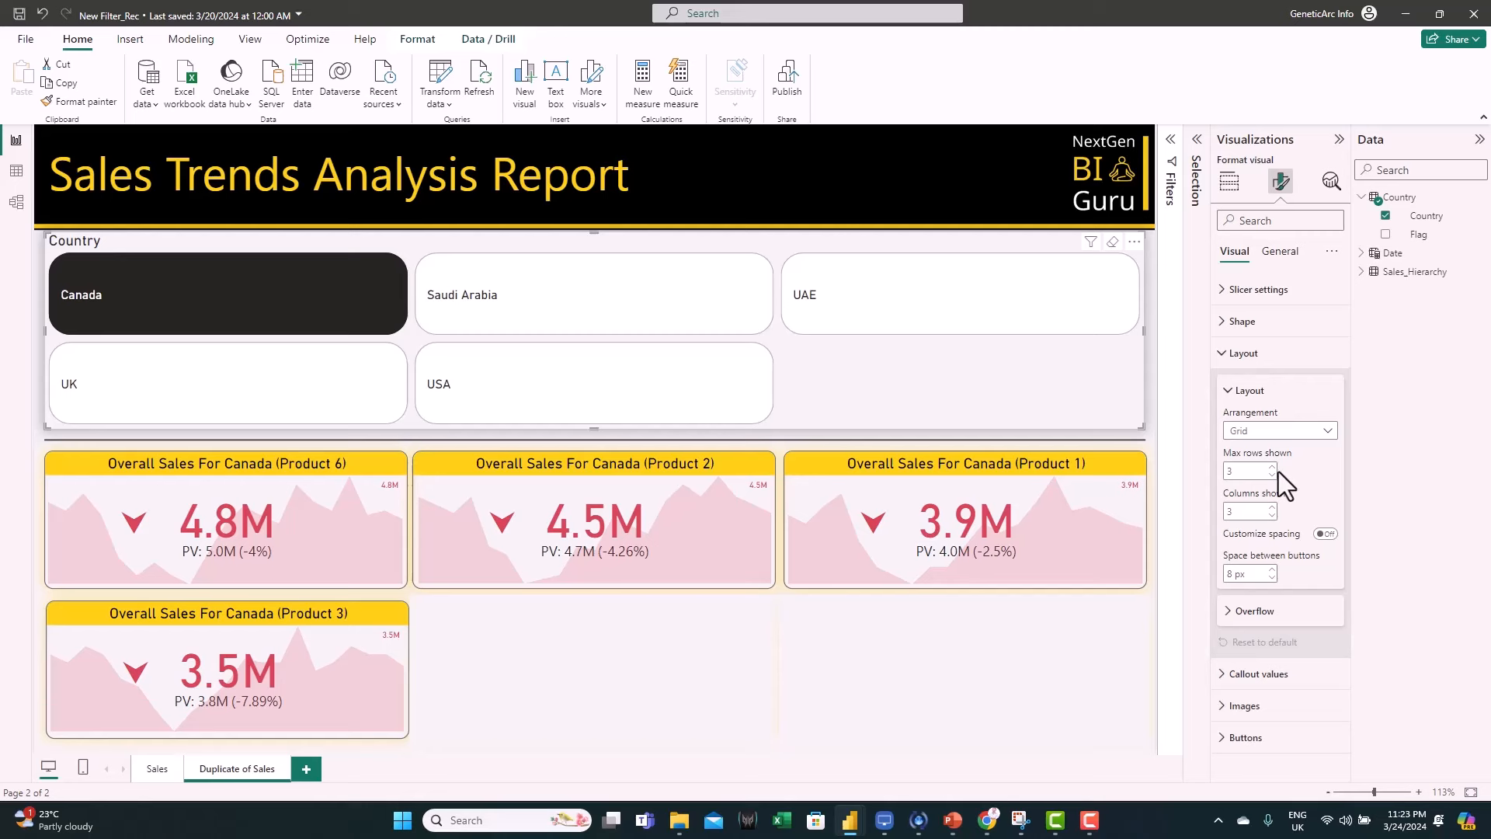
left_click(1326, 435)
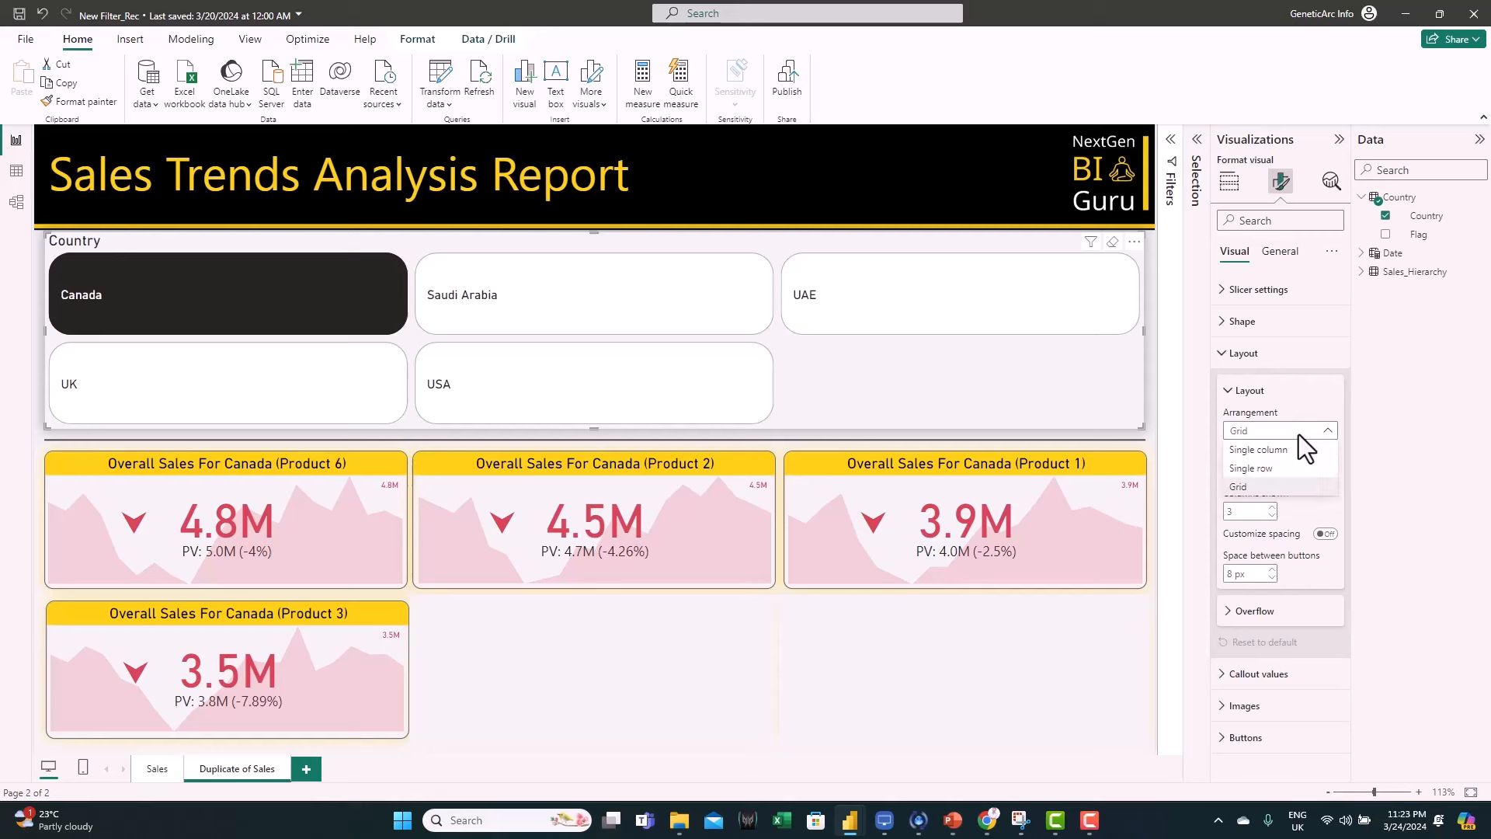
left_click(1287, 469)
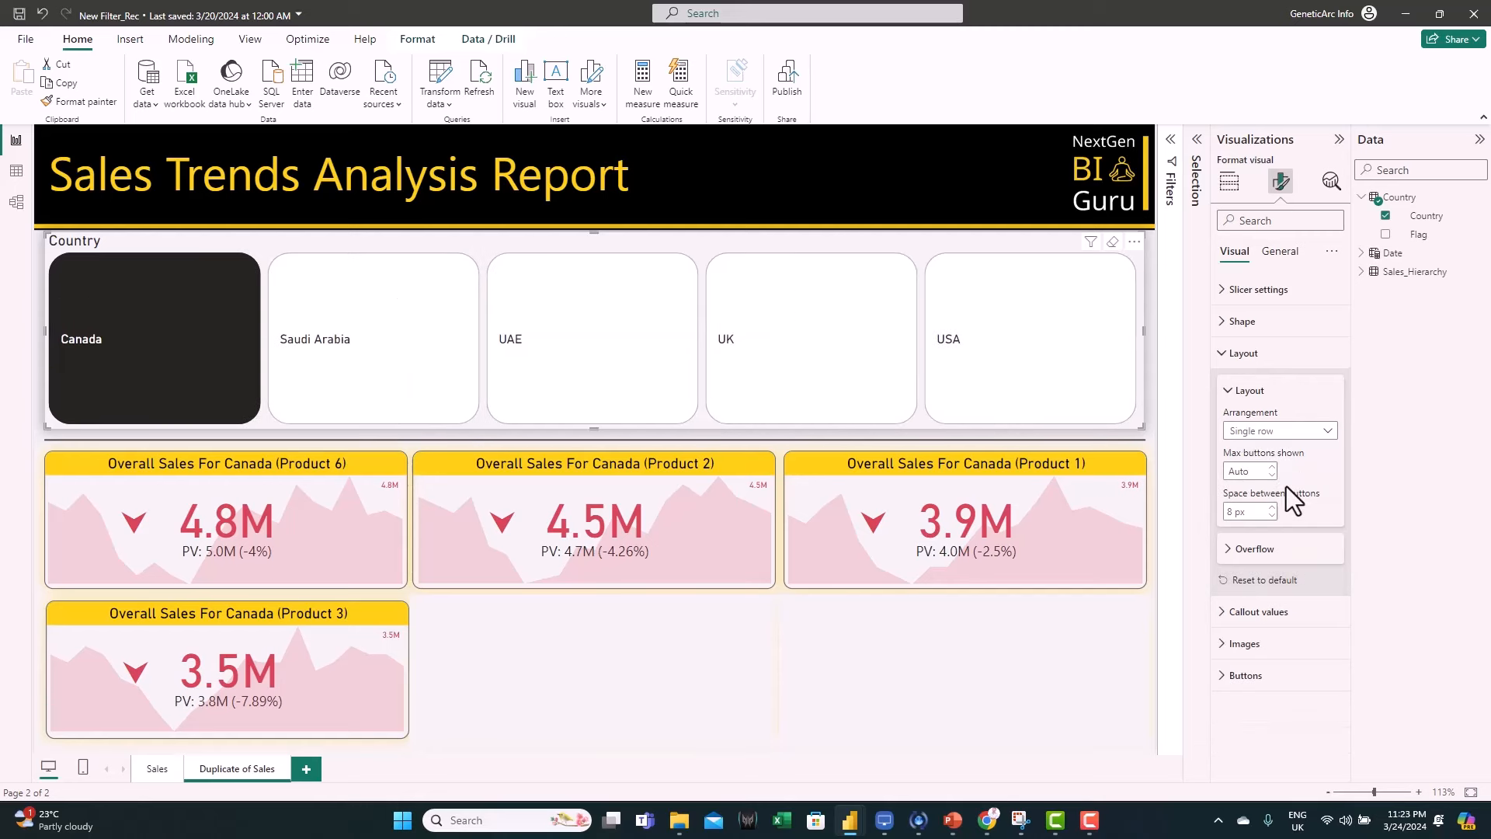
left_click(1243, 354)
- Turn off the country slicer's title and return to its visual-specific format settings
left_click(1276, 254)
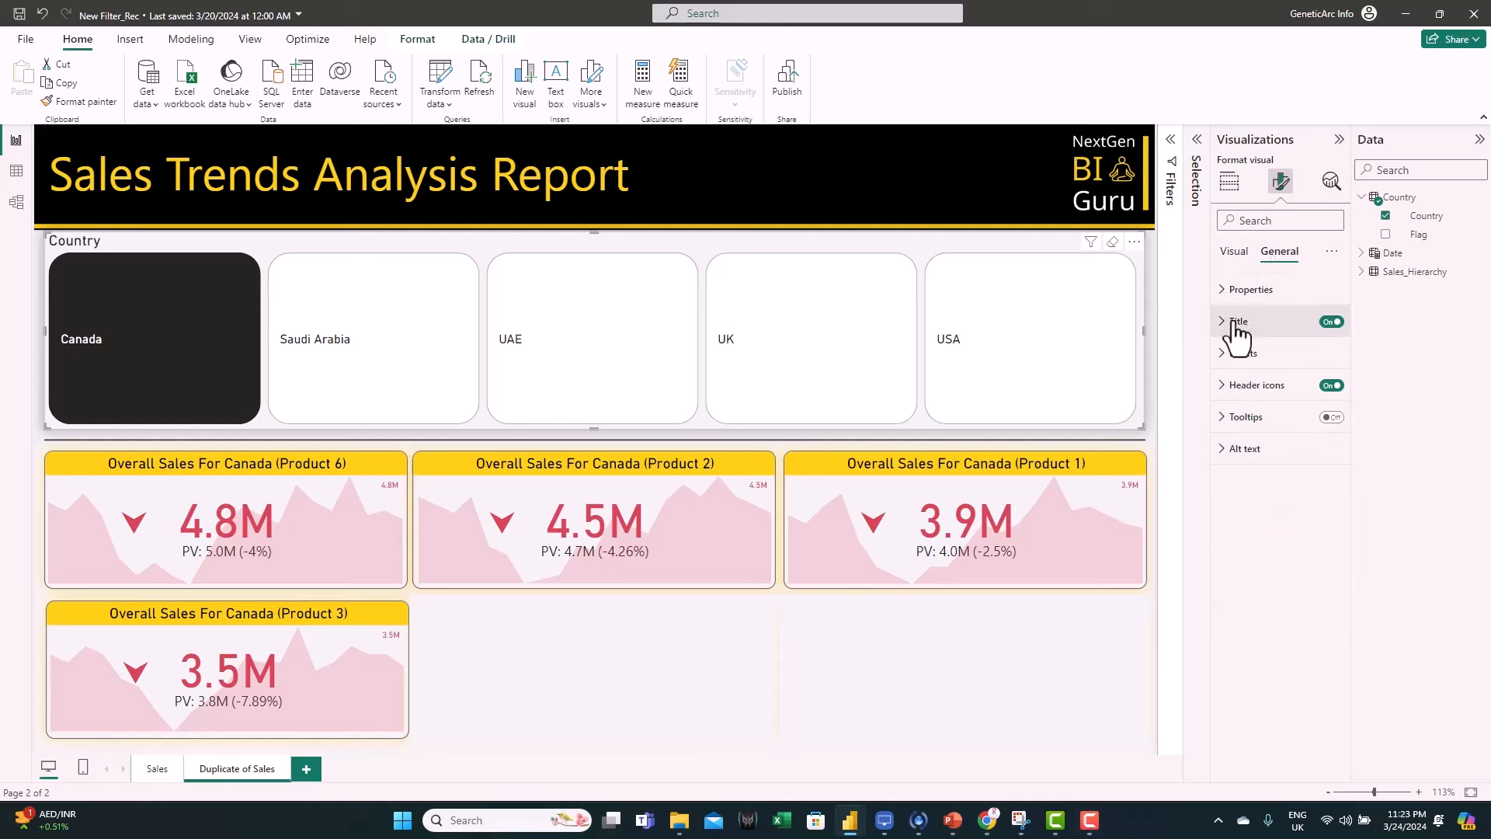
left_click(1331, 324)
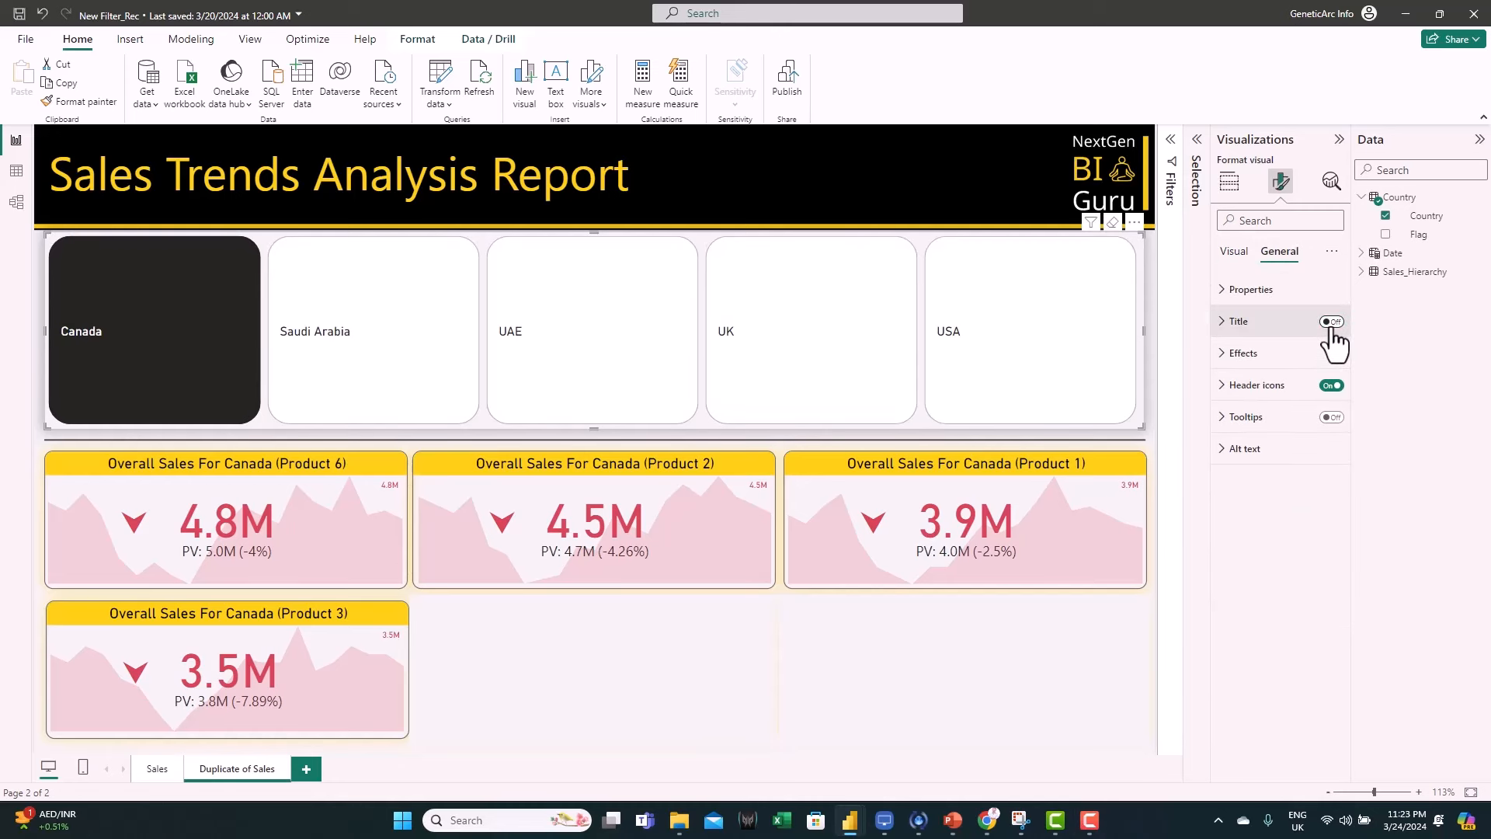
left_click(1278, 357)
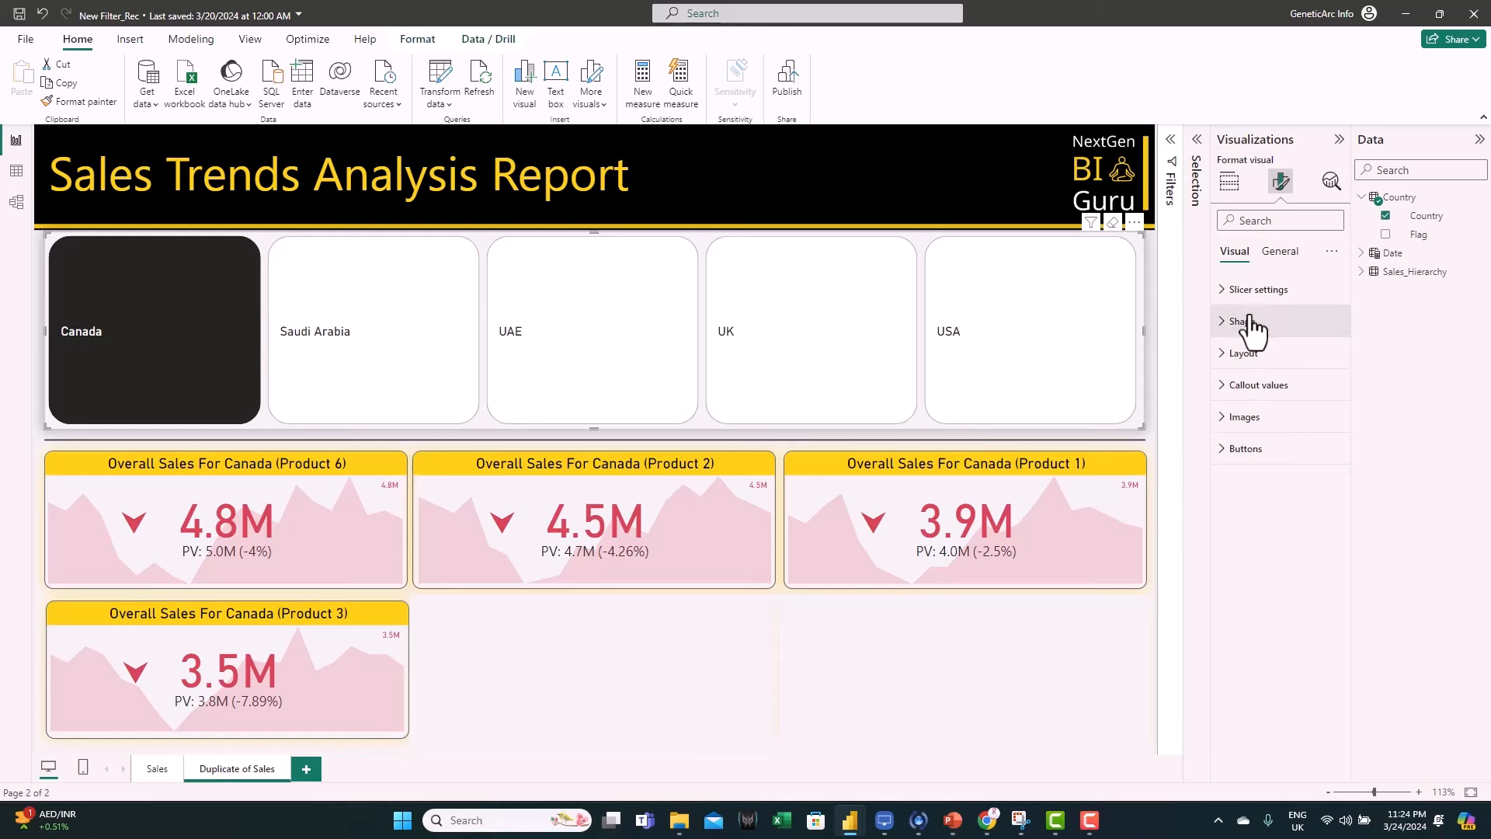
- Look through the callout value states and choose DIN as the values font for the Default state
left_click(1233, 389)
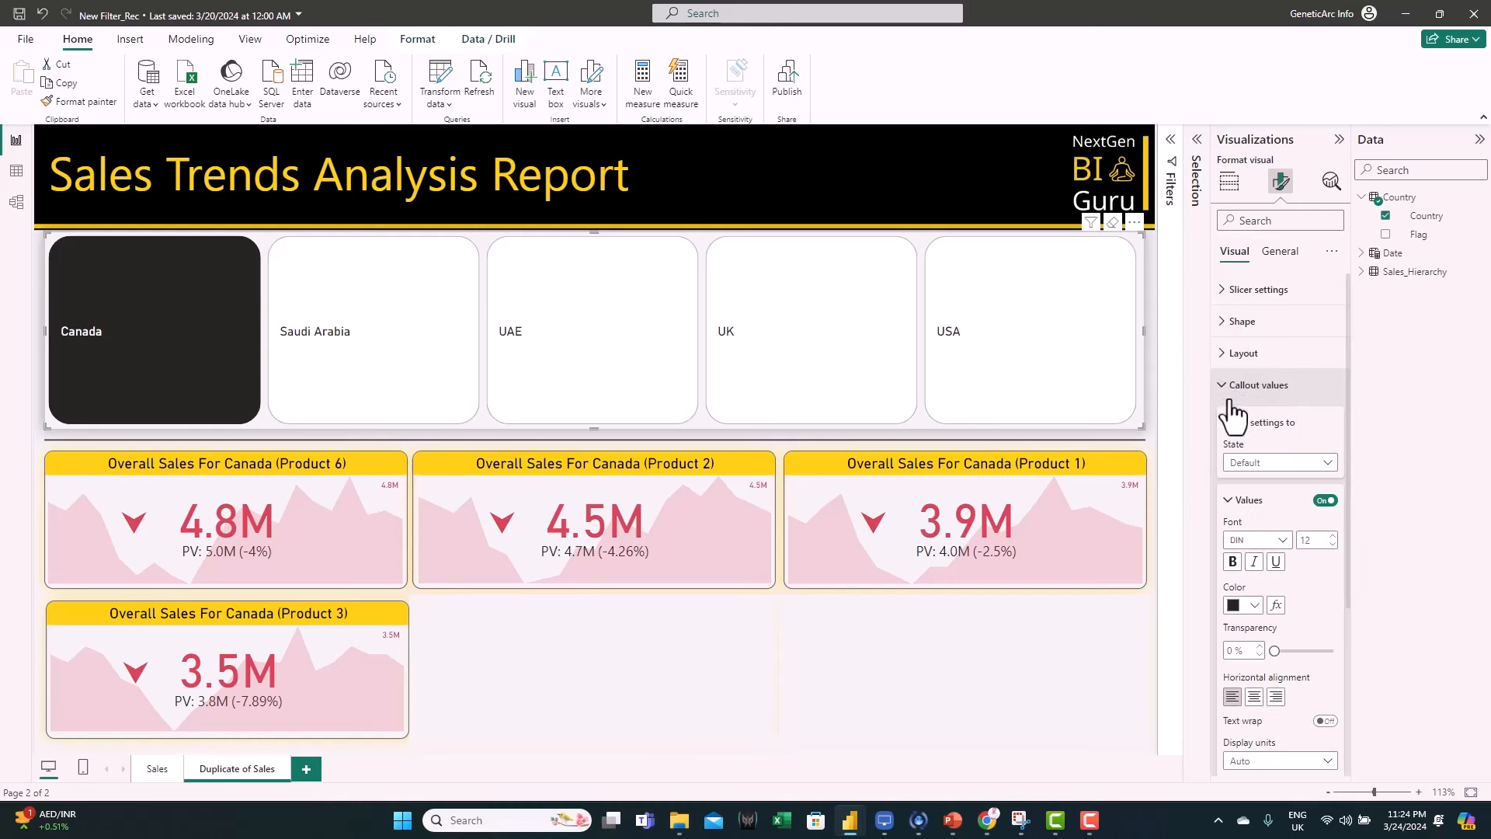
scroll(1284, 441, "down", 2)
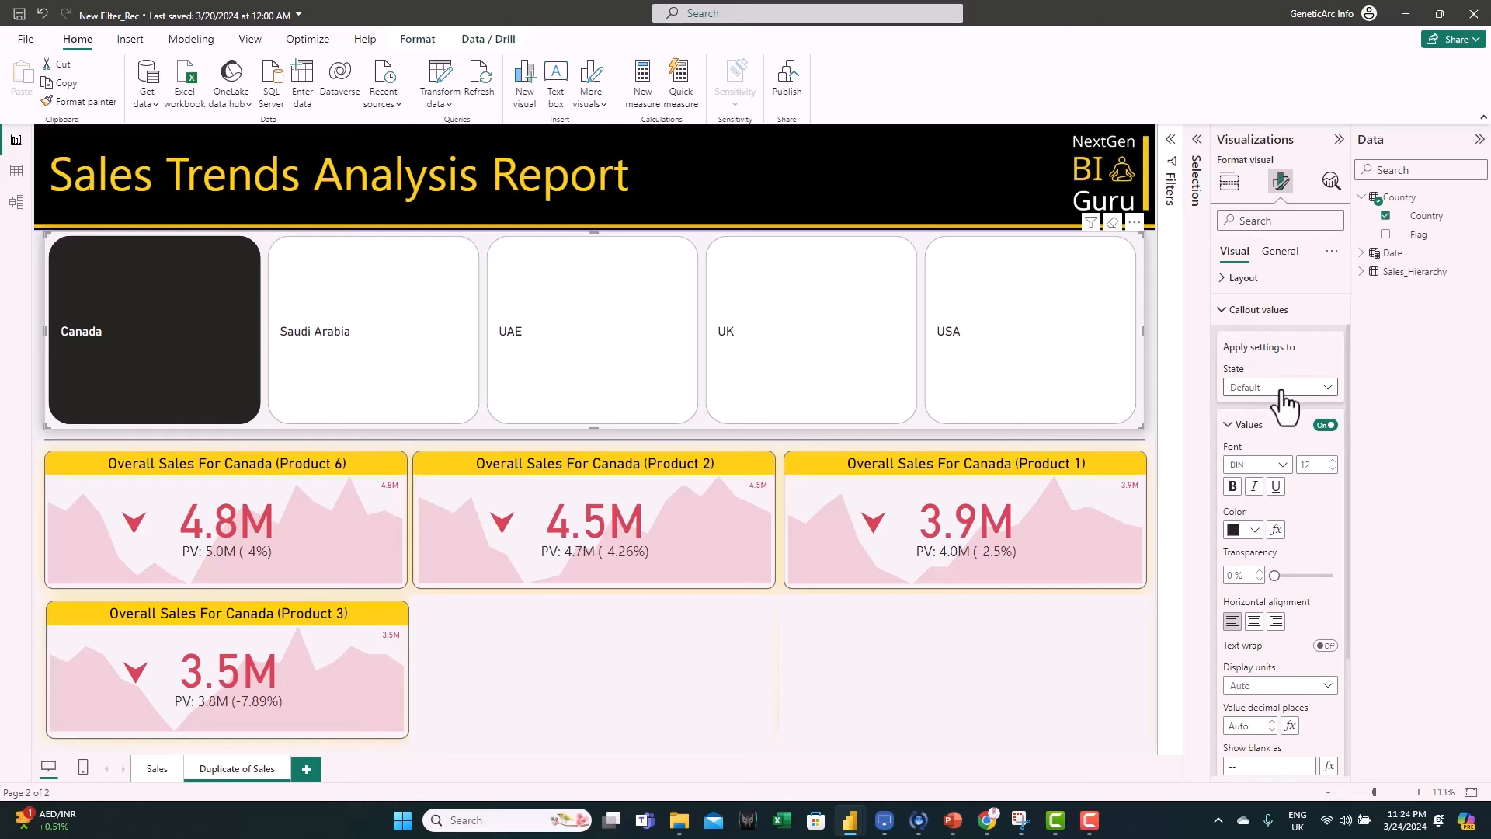
left_click(1283, 392)
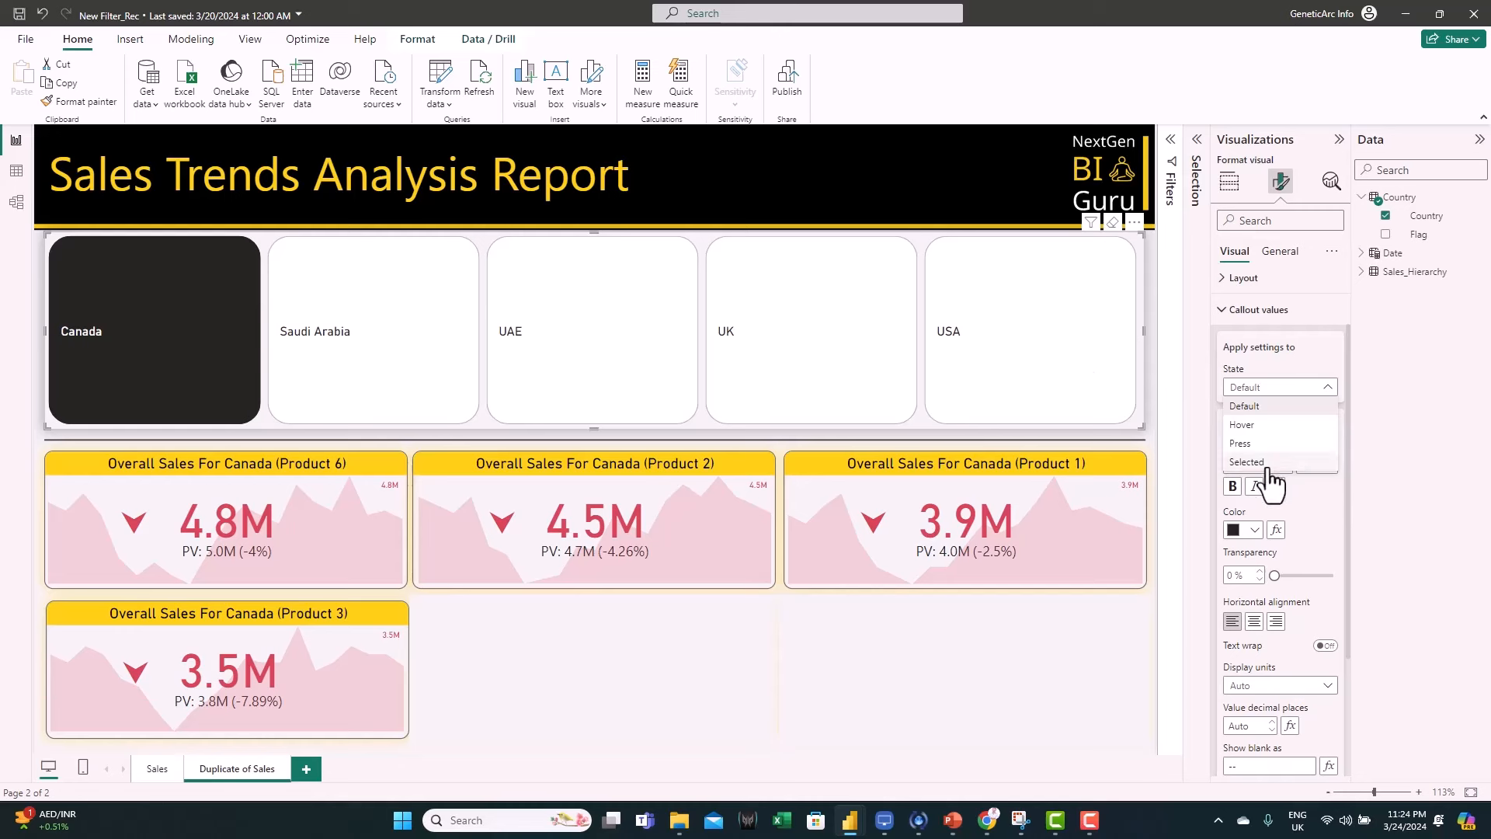
left_click(1266, 357)
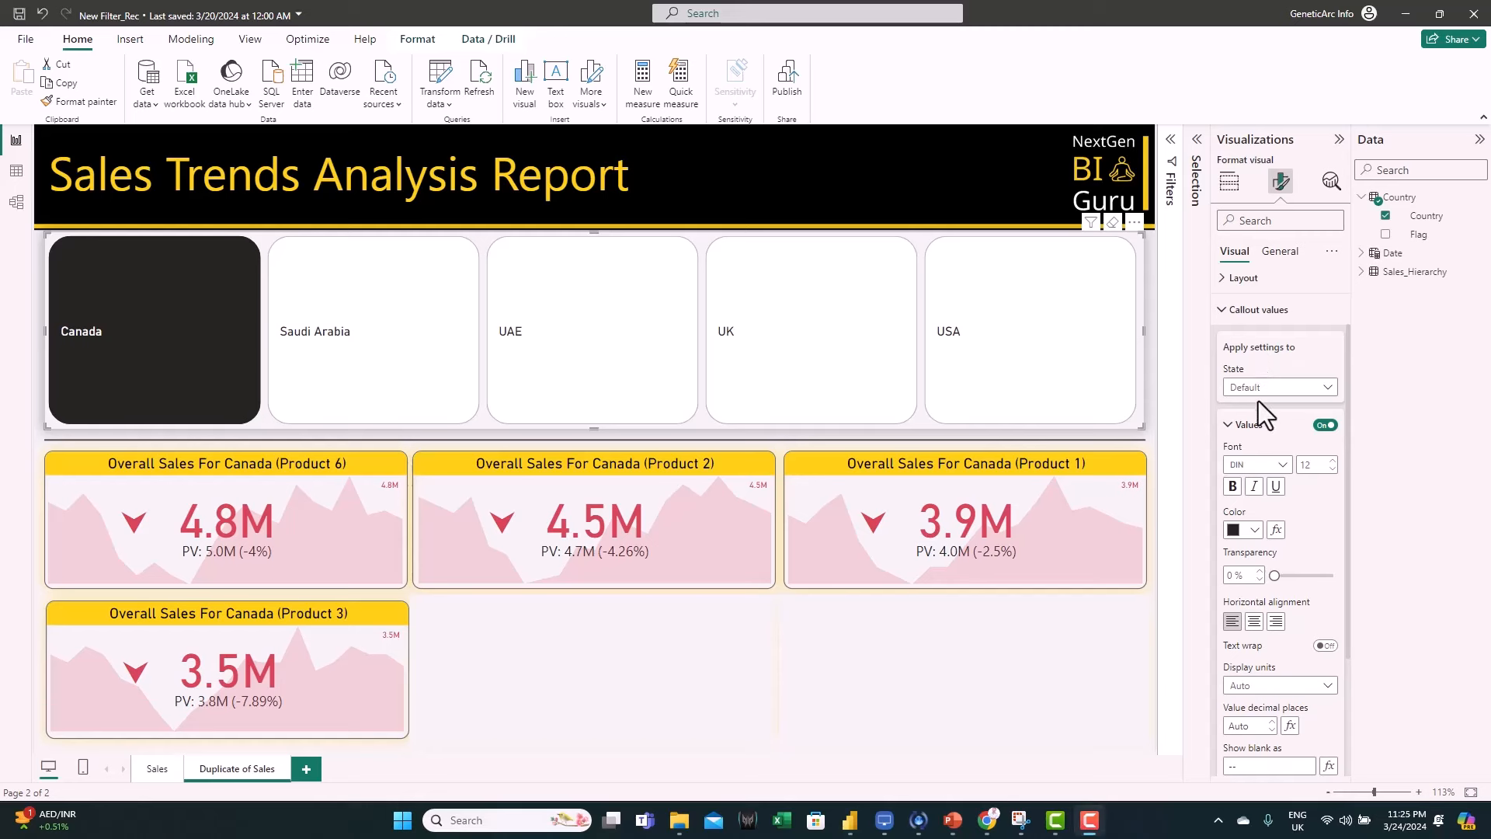
left_click(1266, 466)
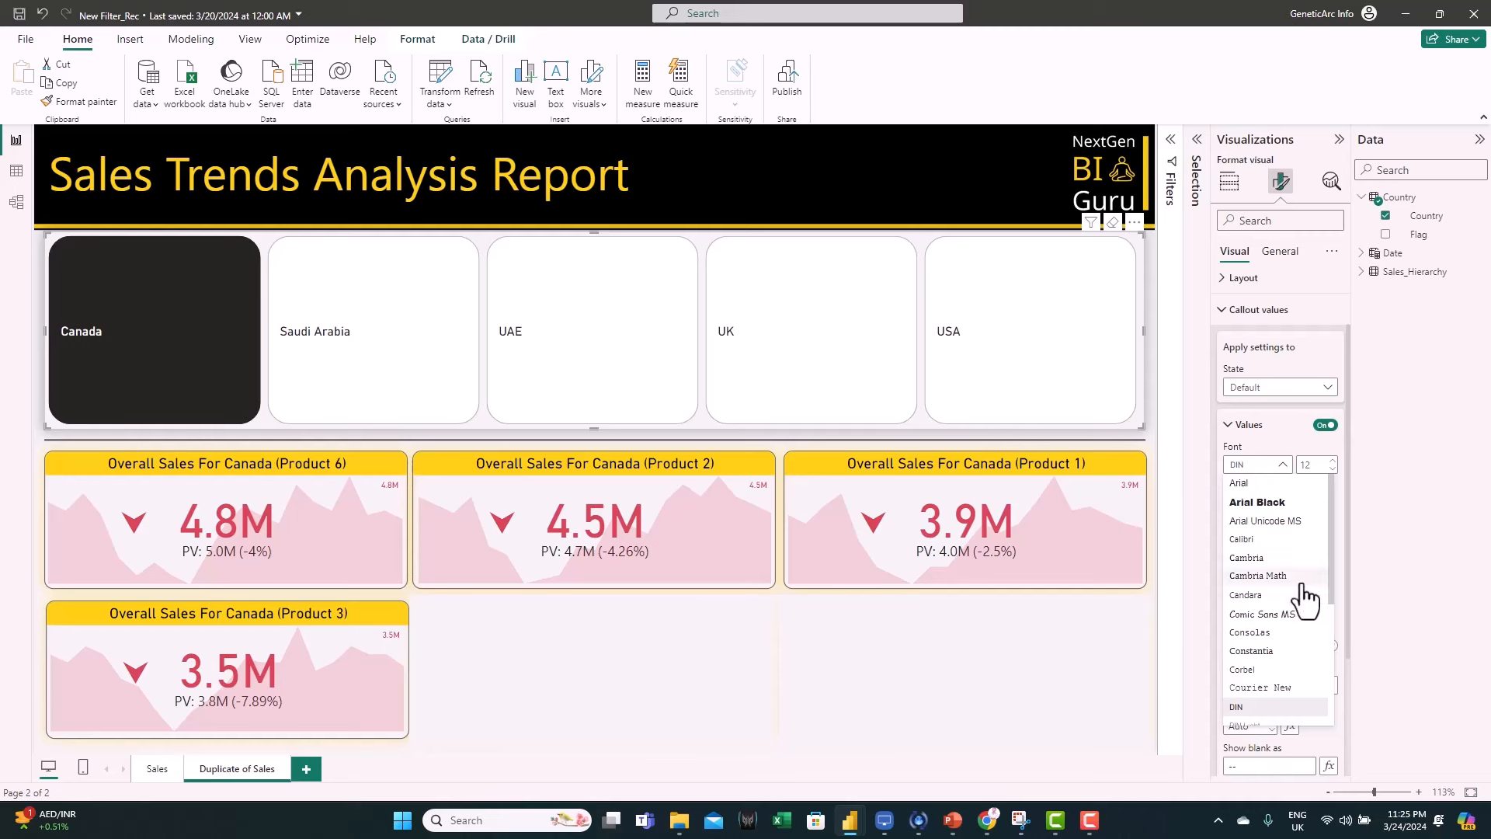
left_click(1239, 706)
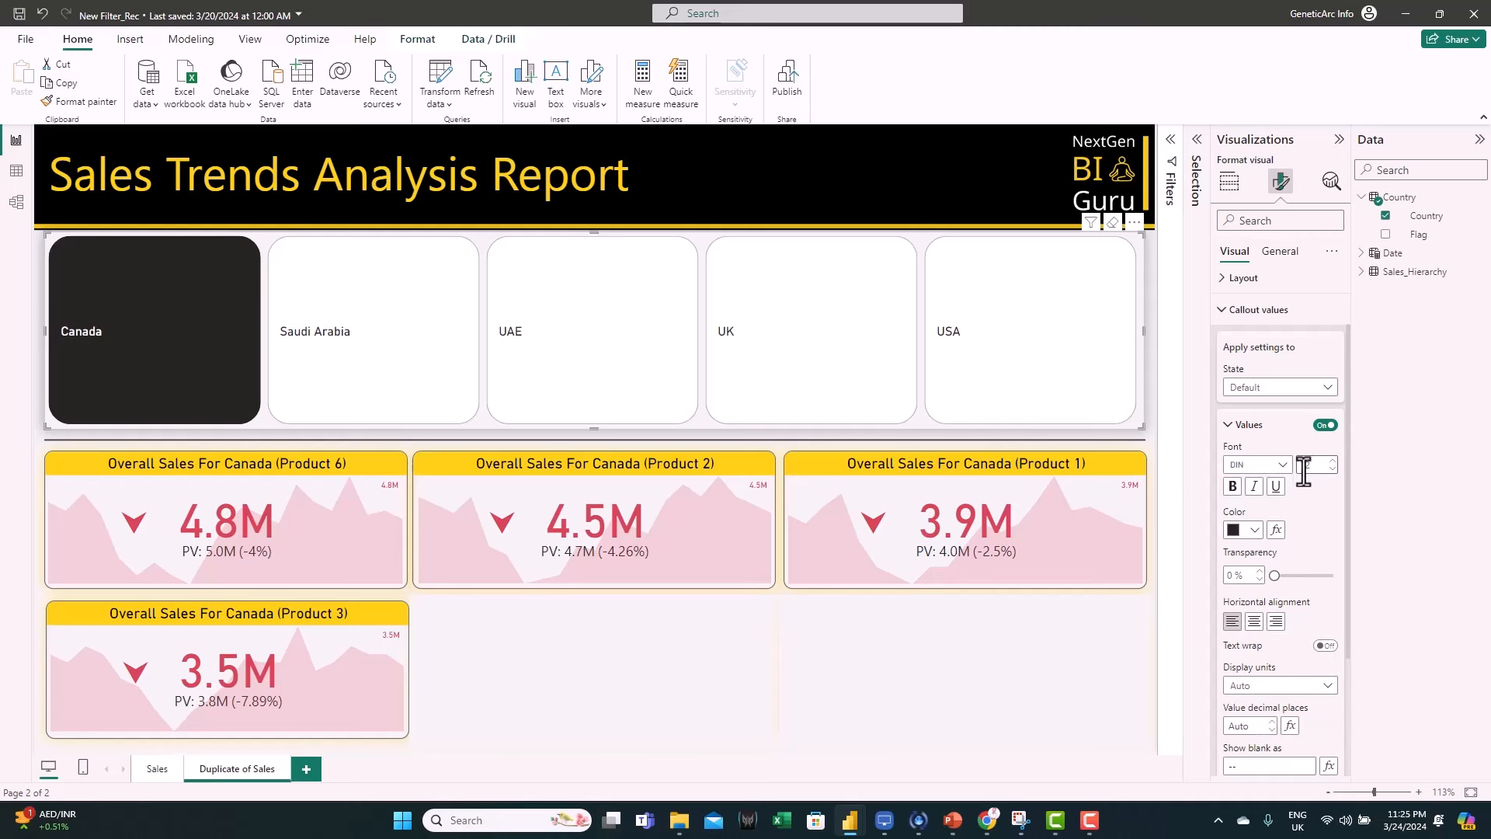
- Set the Default state's callout values to font size 20, center alignment and 70% transparency
left_click(1304, 466)
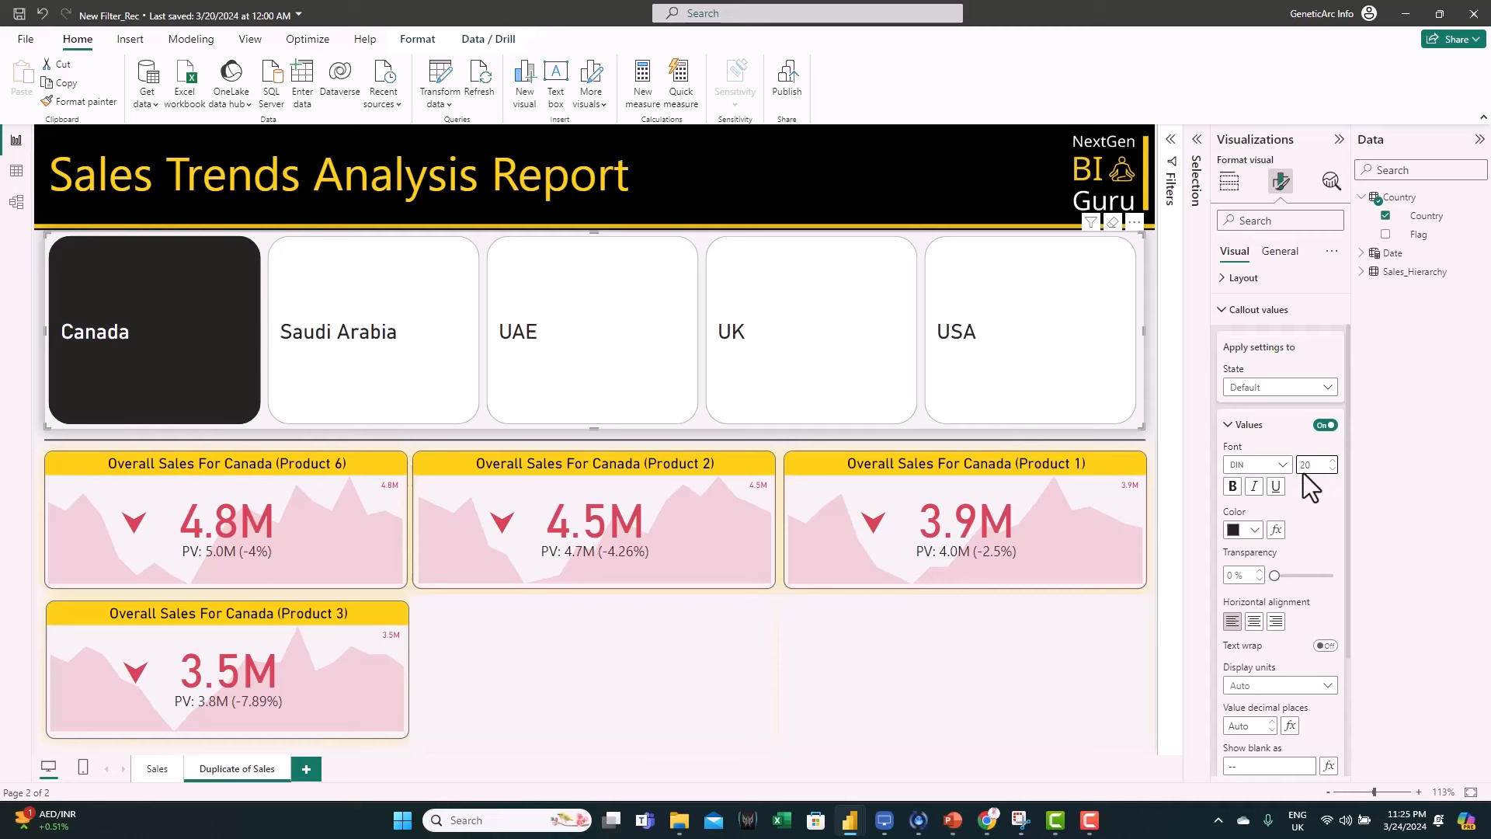
left_click(1253, 621)
left_click(1232, 576)
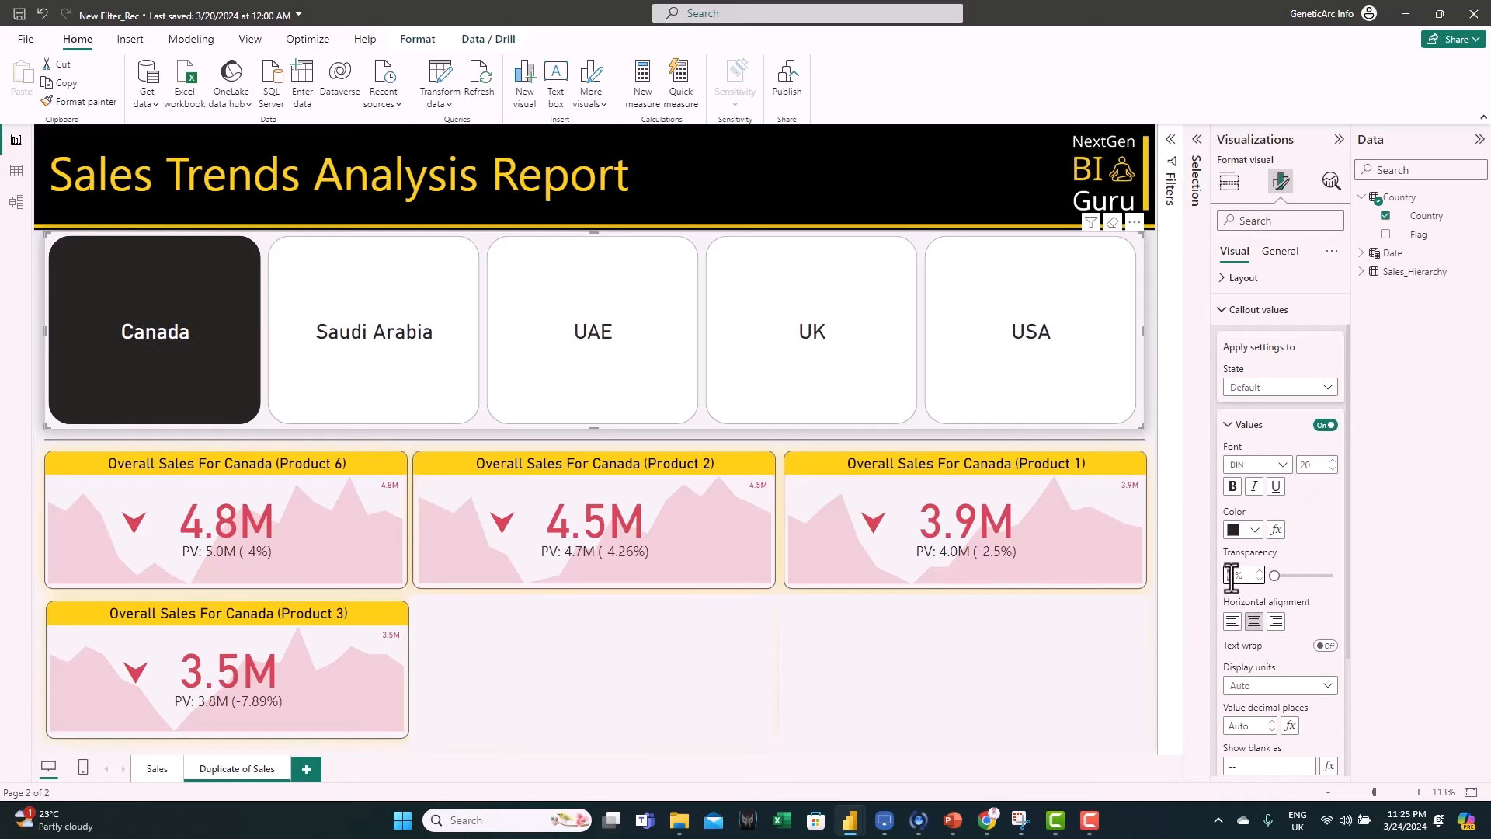
type("70")
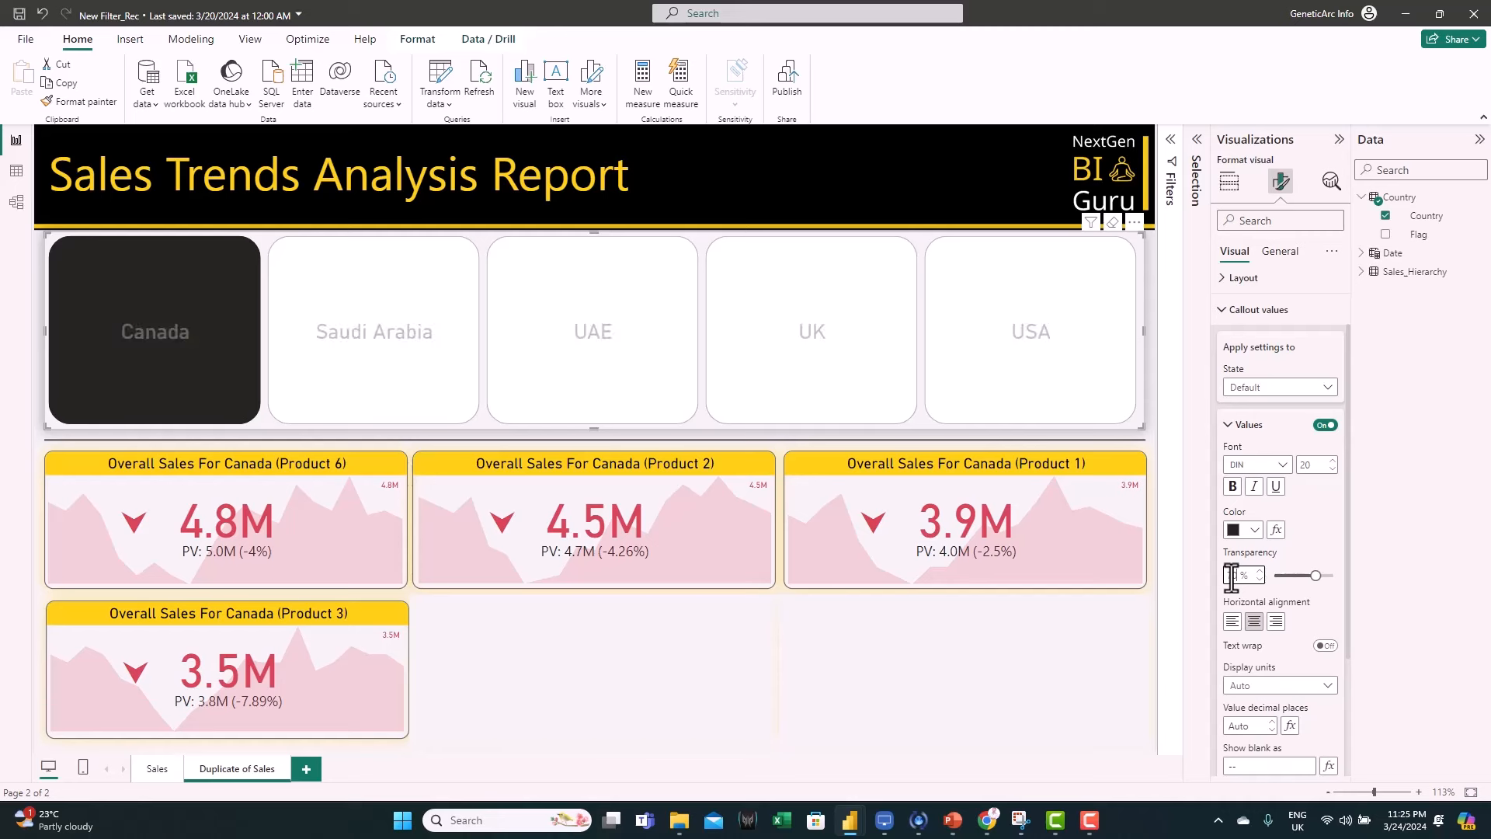
- Turn on the slicer's callout label and assign the Sales field from Sales_Hierarchy as its data
scroll(1315, 571, "down", 3)
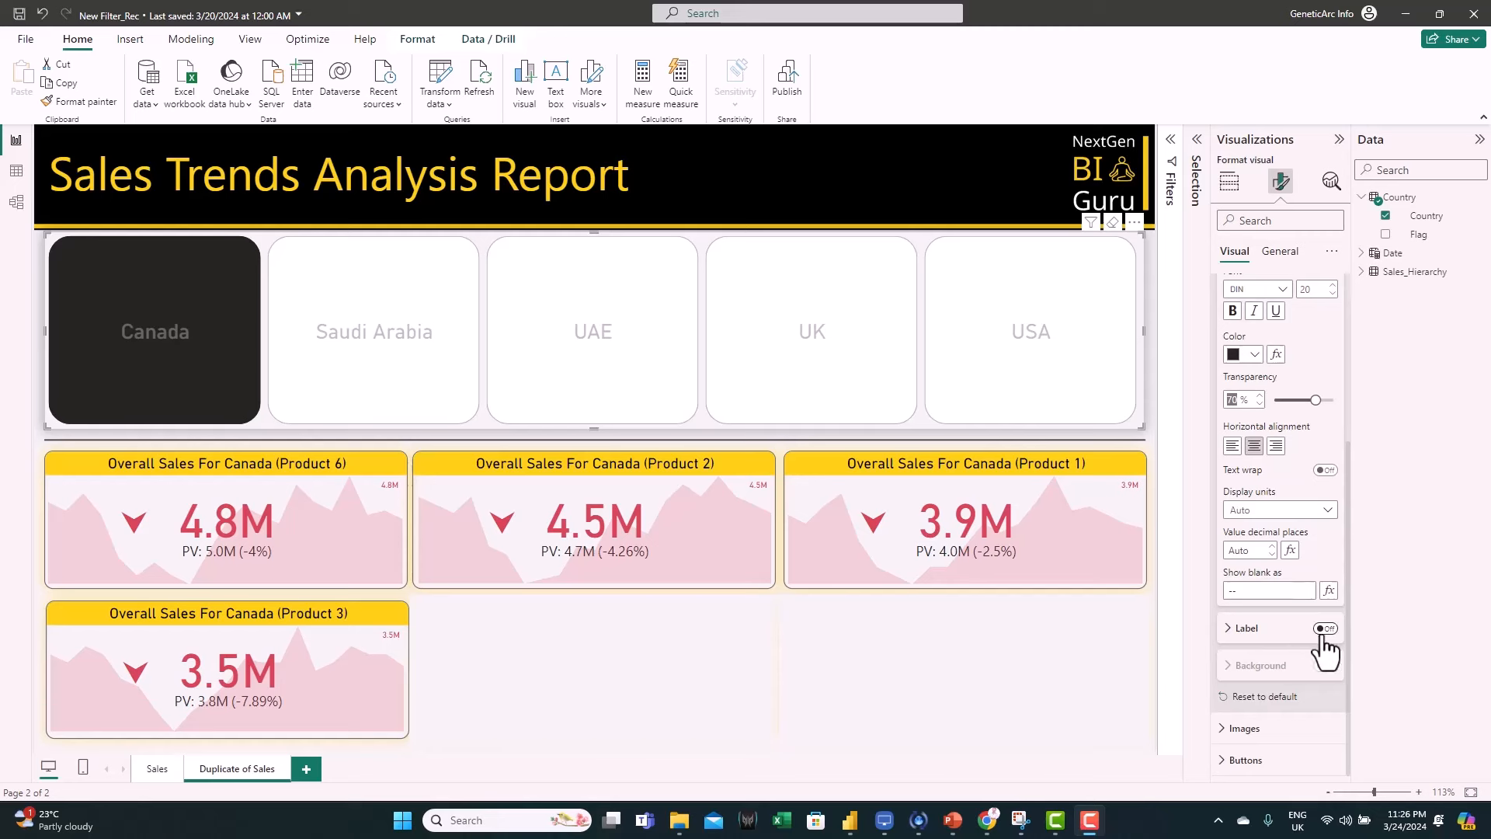
left_click(1323, 629)
left_click(1242, 638)
scroll(1242, 633, "down", 3)
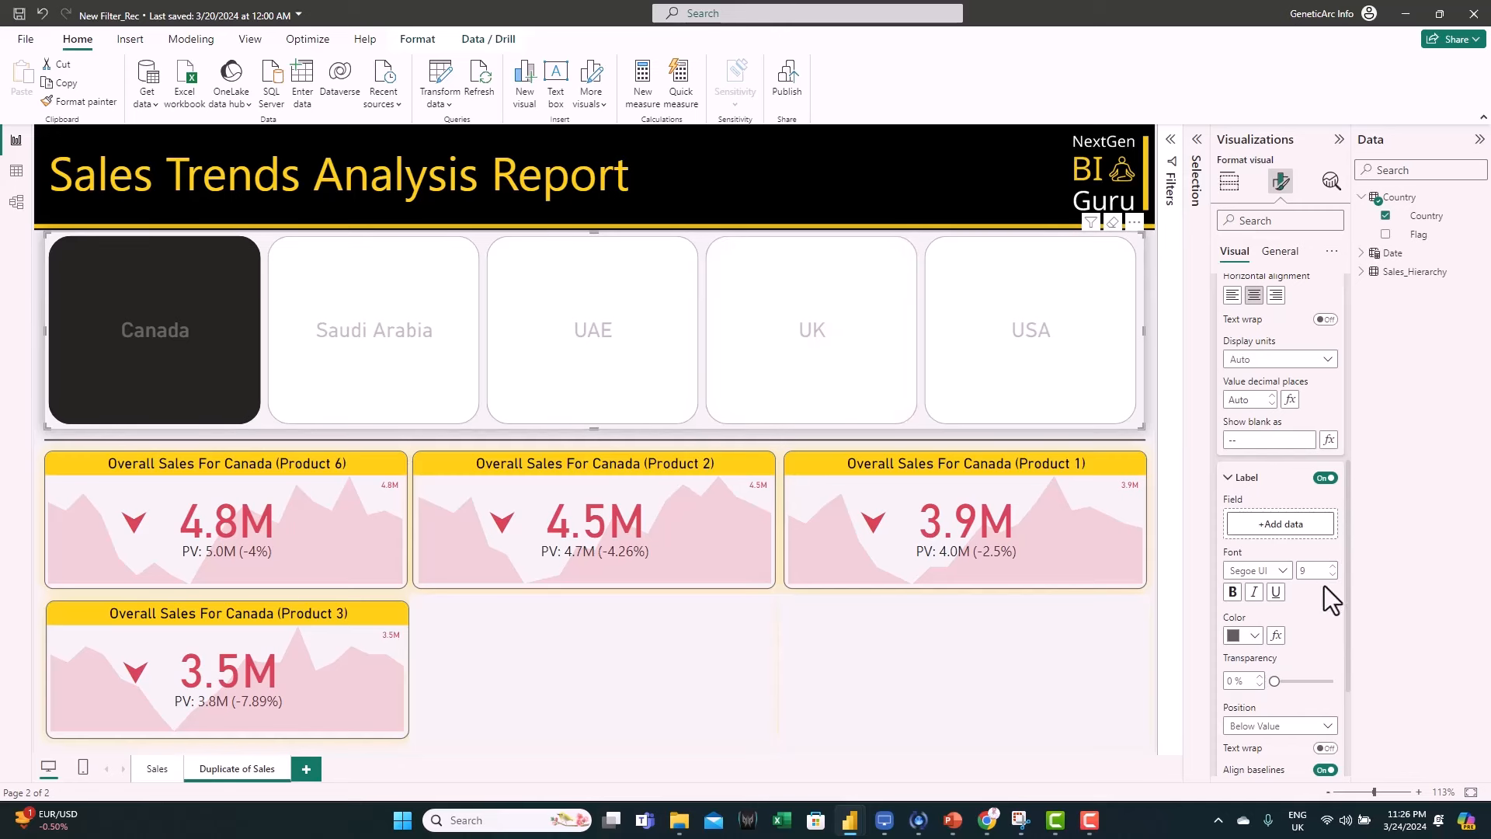
left_click(1365, 272)
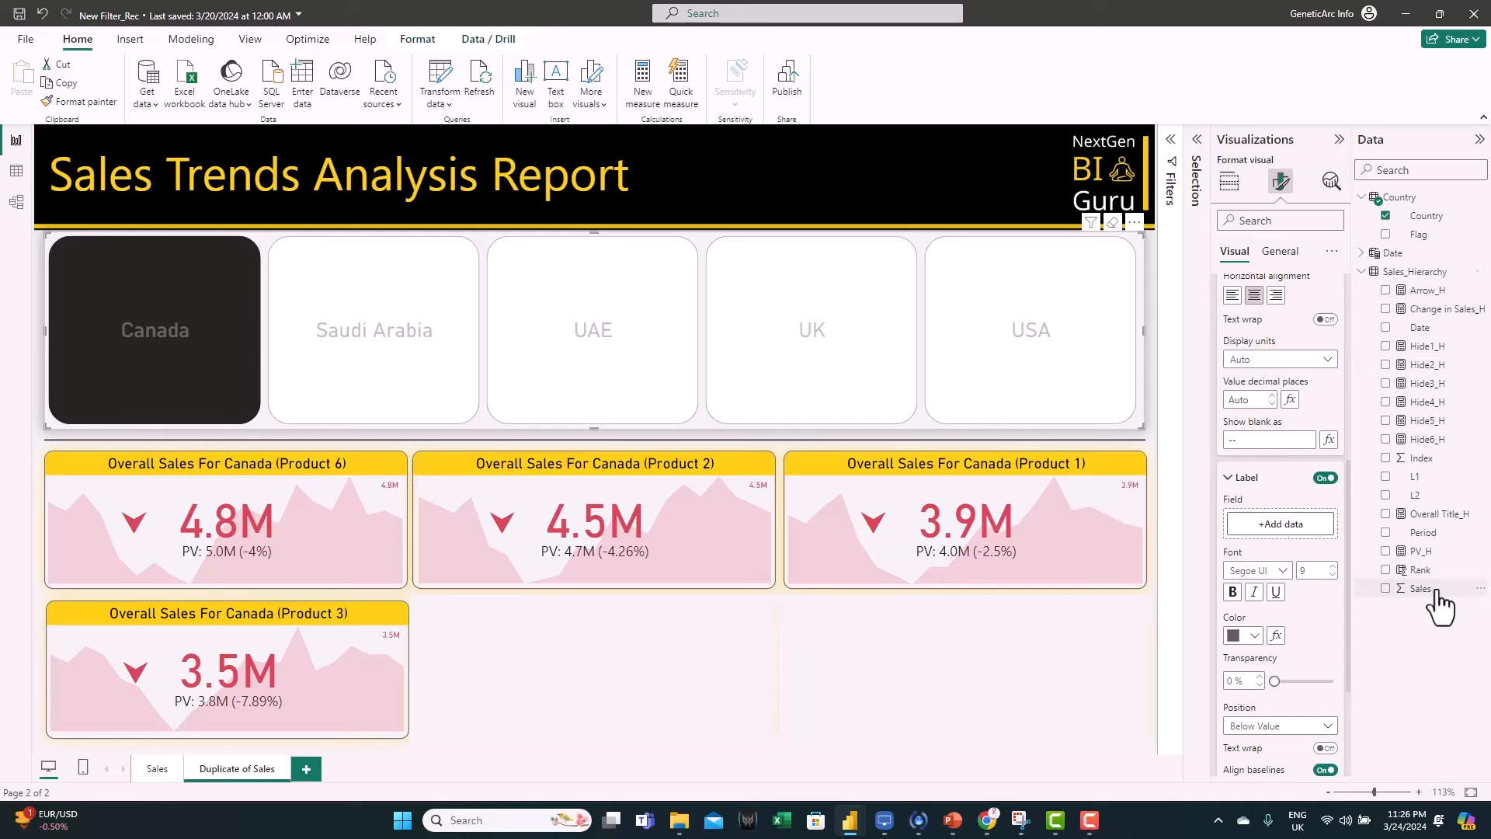
left_click_drag(1437, 590, 1306, 527)
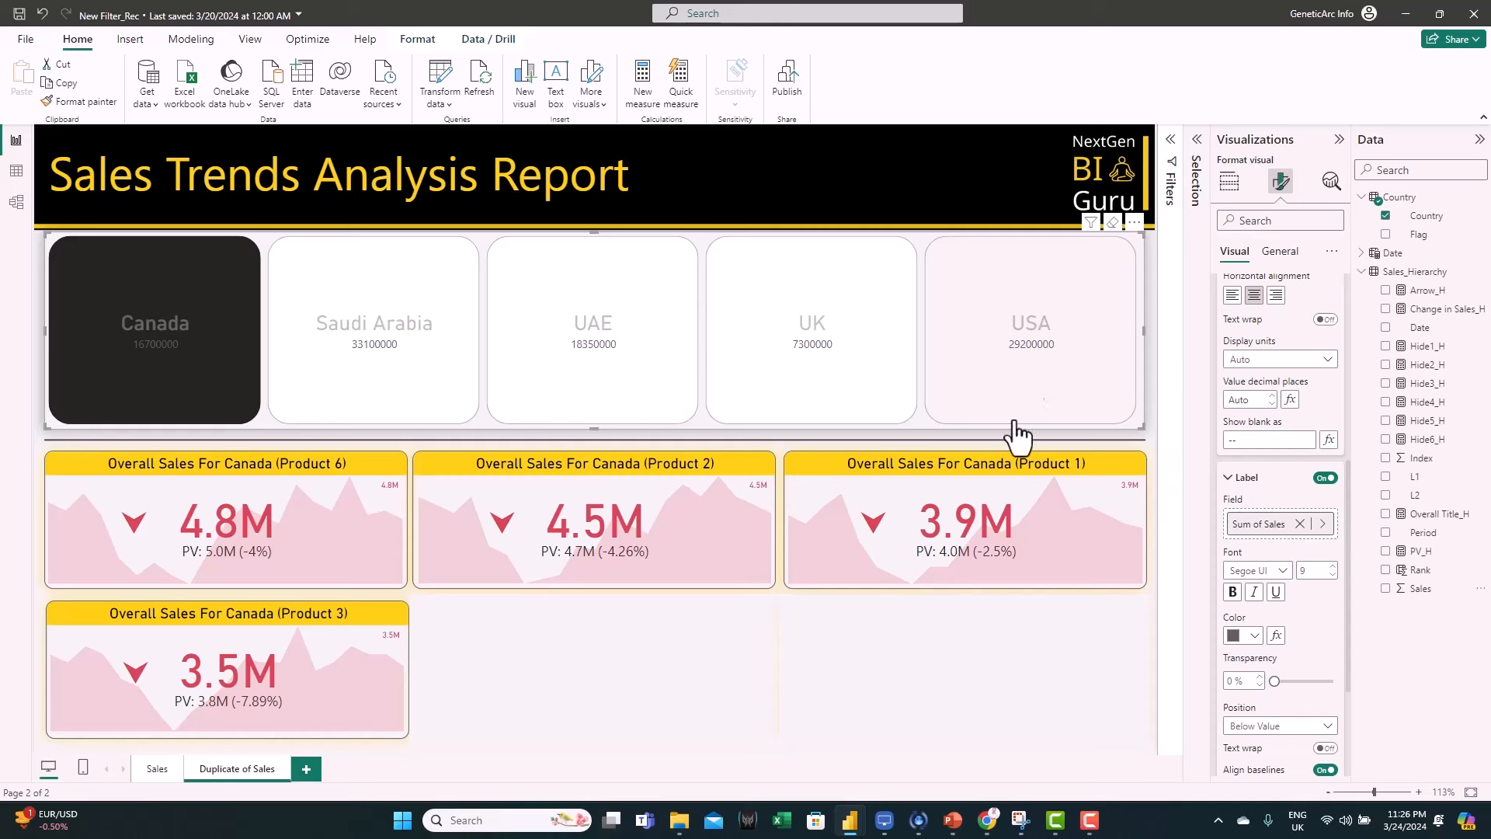
- Create a measure in the Sales_Hierarchy table: Sales_Label = ROUND(sum(Sales_Hierarchy[Sales])/1000000,1) & "M"
right_click(1421, 276)
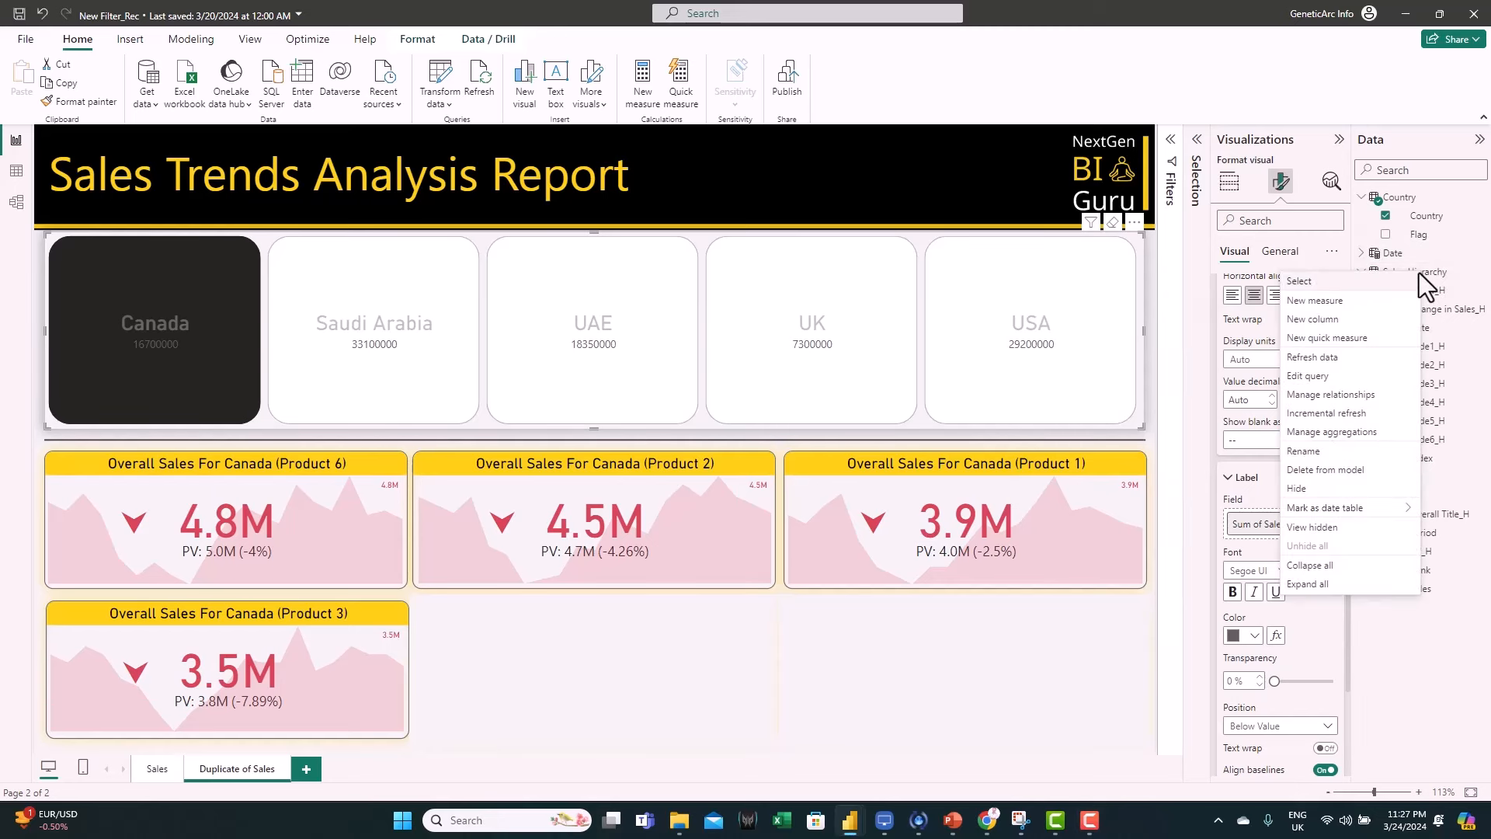
left_click(1350, 303)
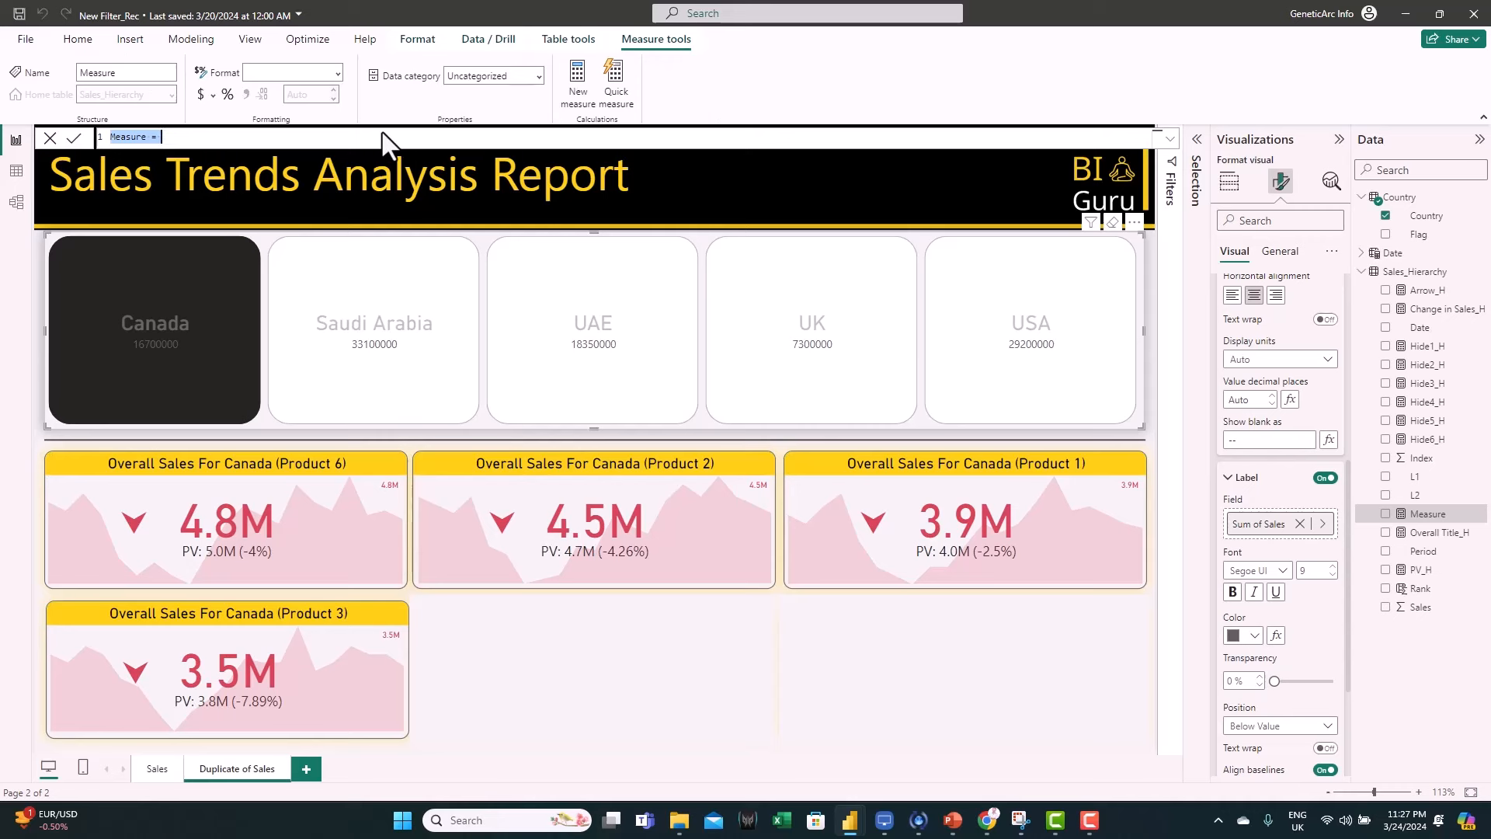
type("Sales_Label = ROUND(sum(Sales_Hierarchy[Sales])/1000000,1) & \"M\"")
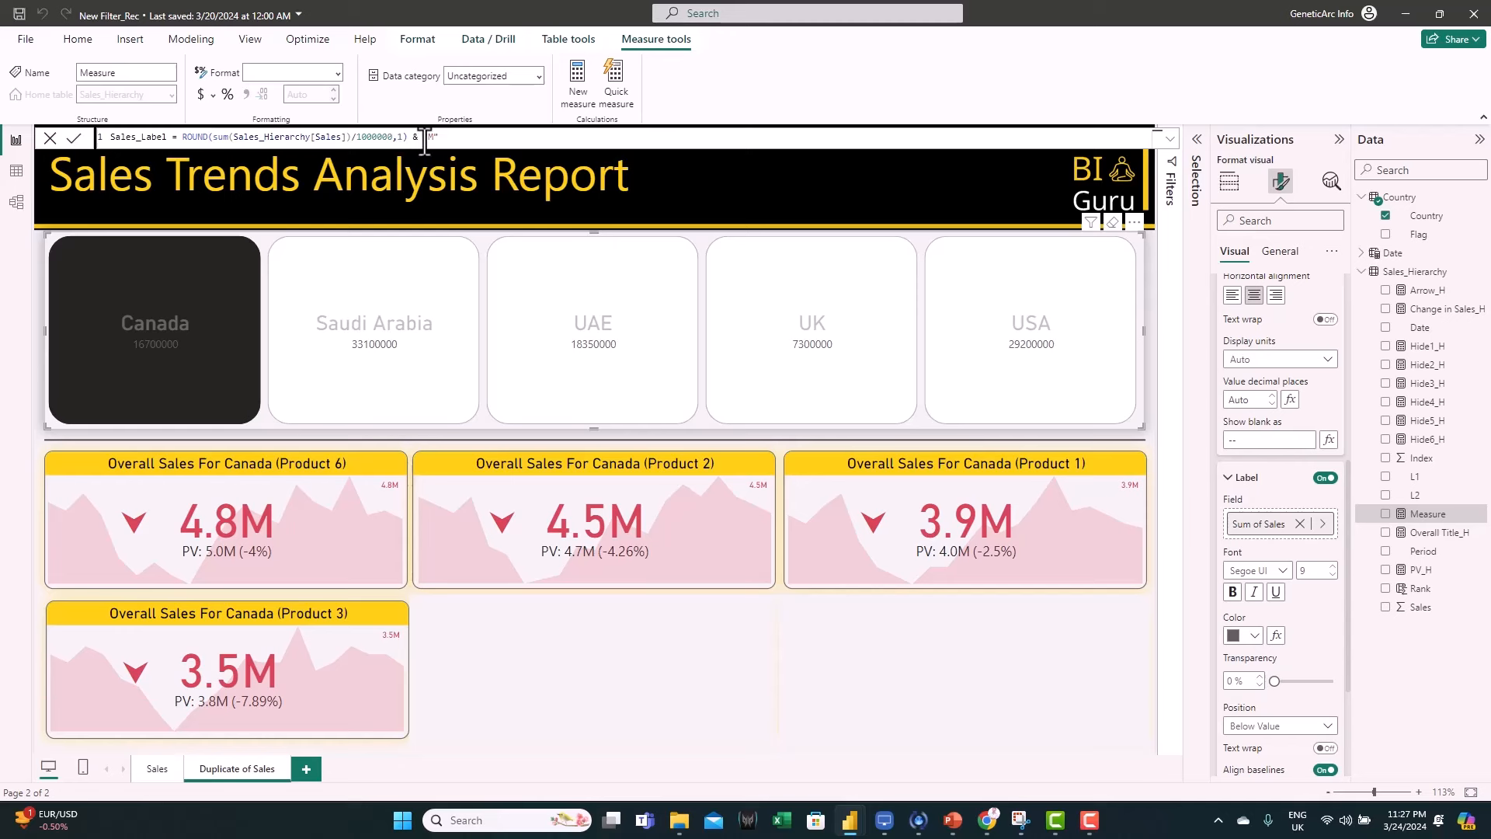
left_click_drag(428, 139, 439, 139)
left_click(75, 139)
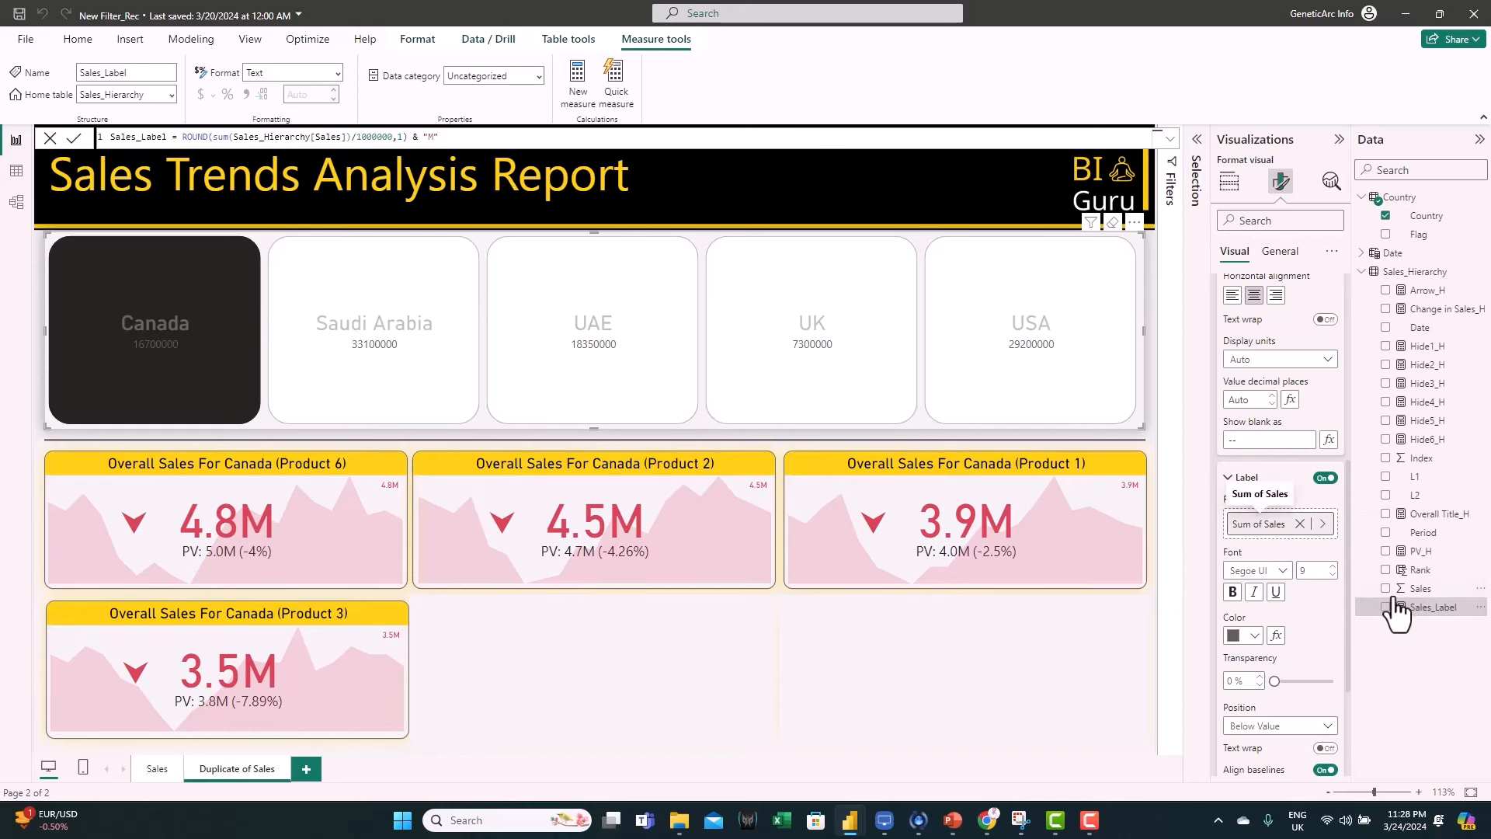
- Replace the callout label's field with the Sales_Label measure and format the label as underlined DIN, size 30
left_click(1300, 525)
left_click_drag(1431, 612, 1297, 530)
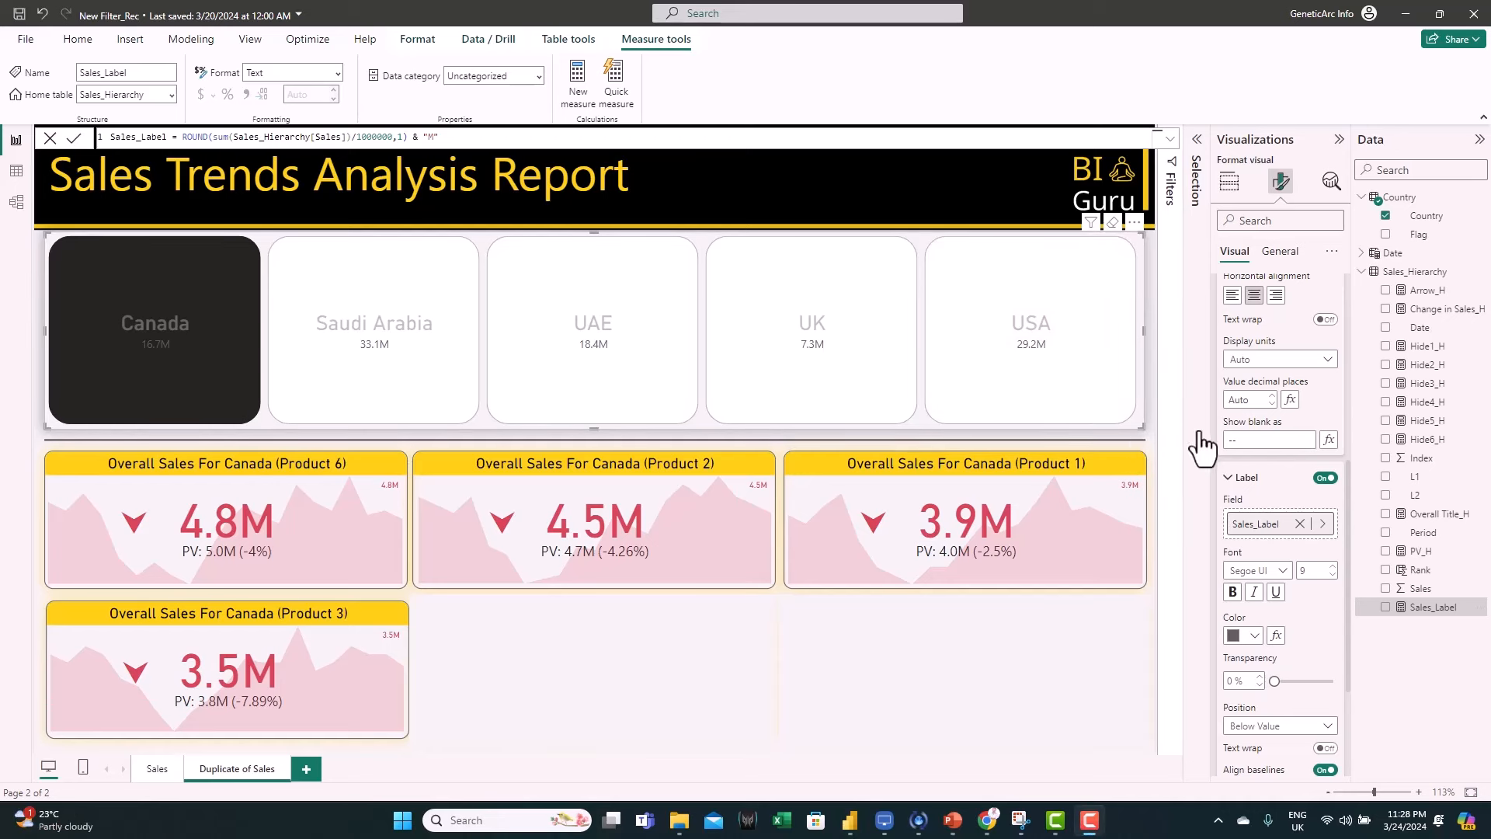
left_click(1272, 569)
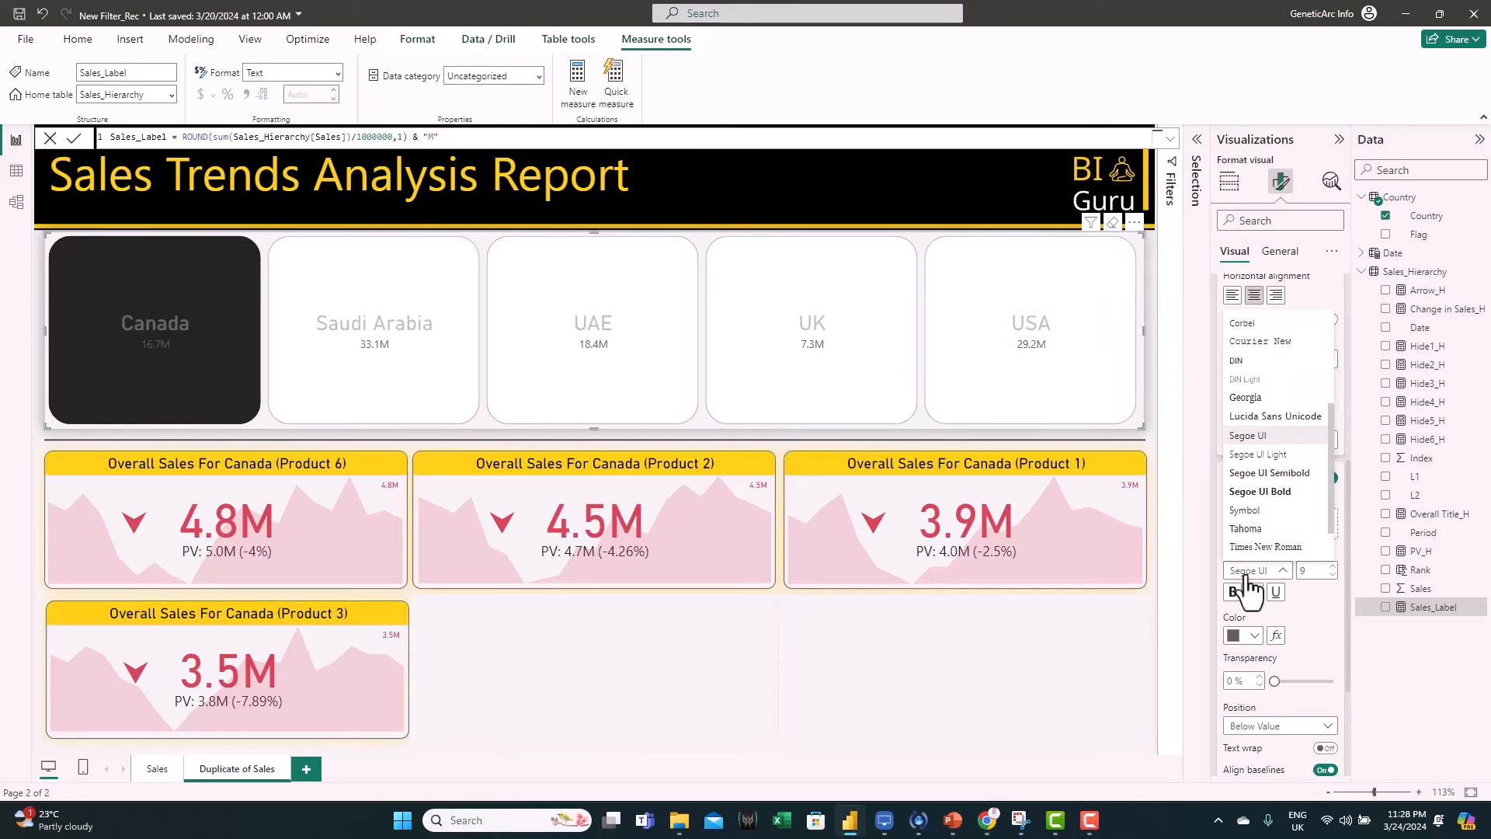
left_click(1280, 361)
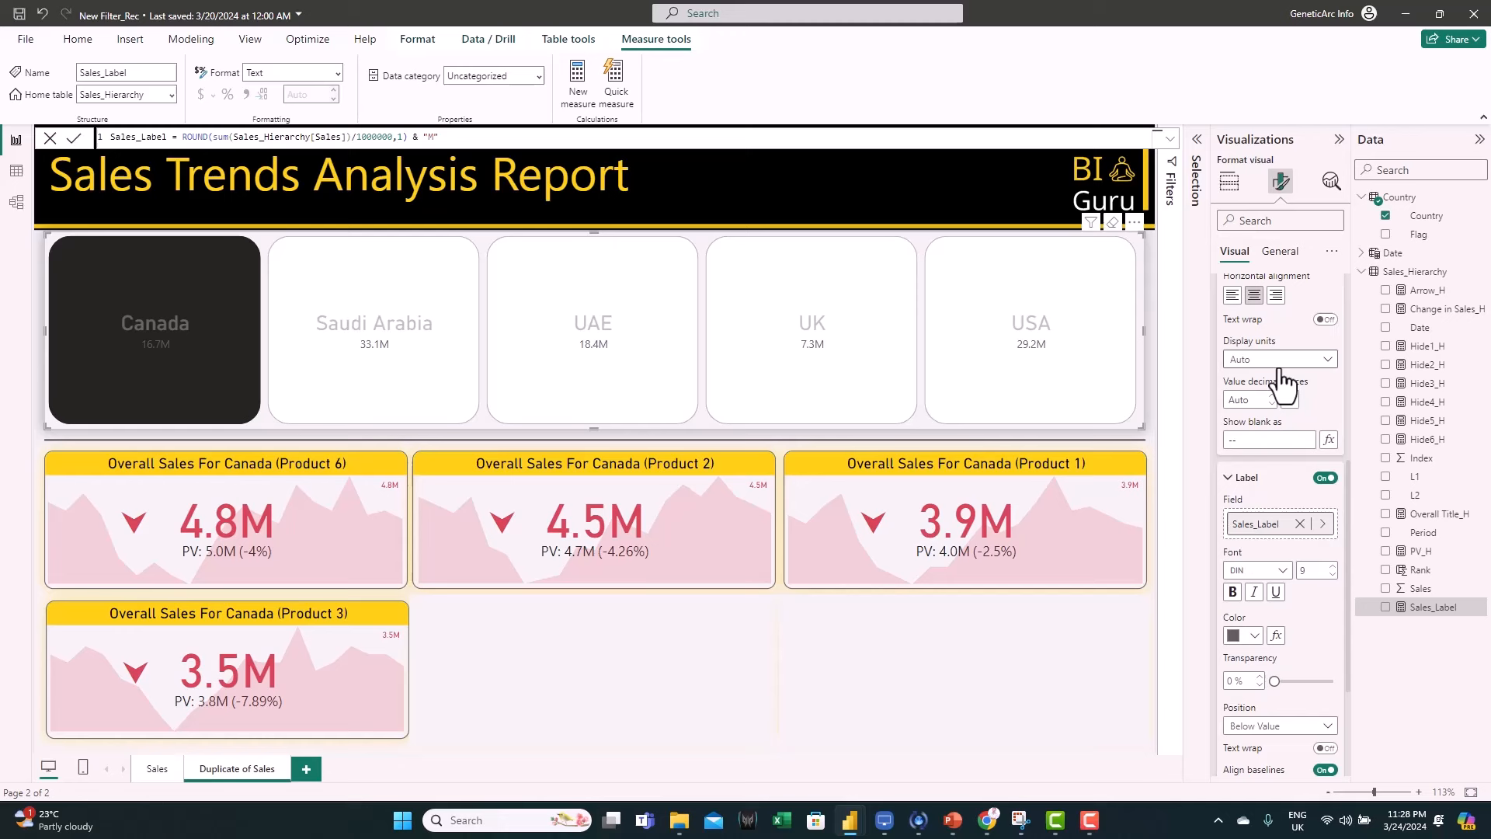
double_click(1307, 569)
type("30")
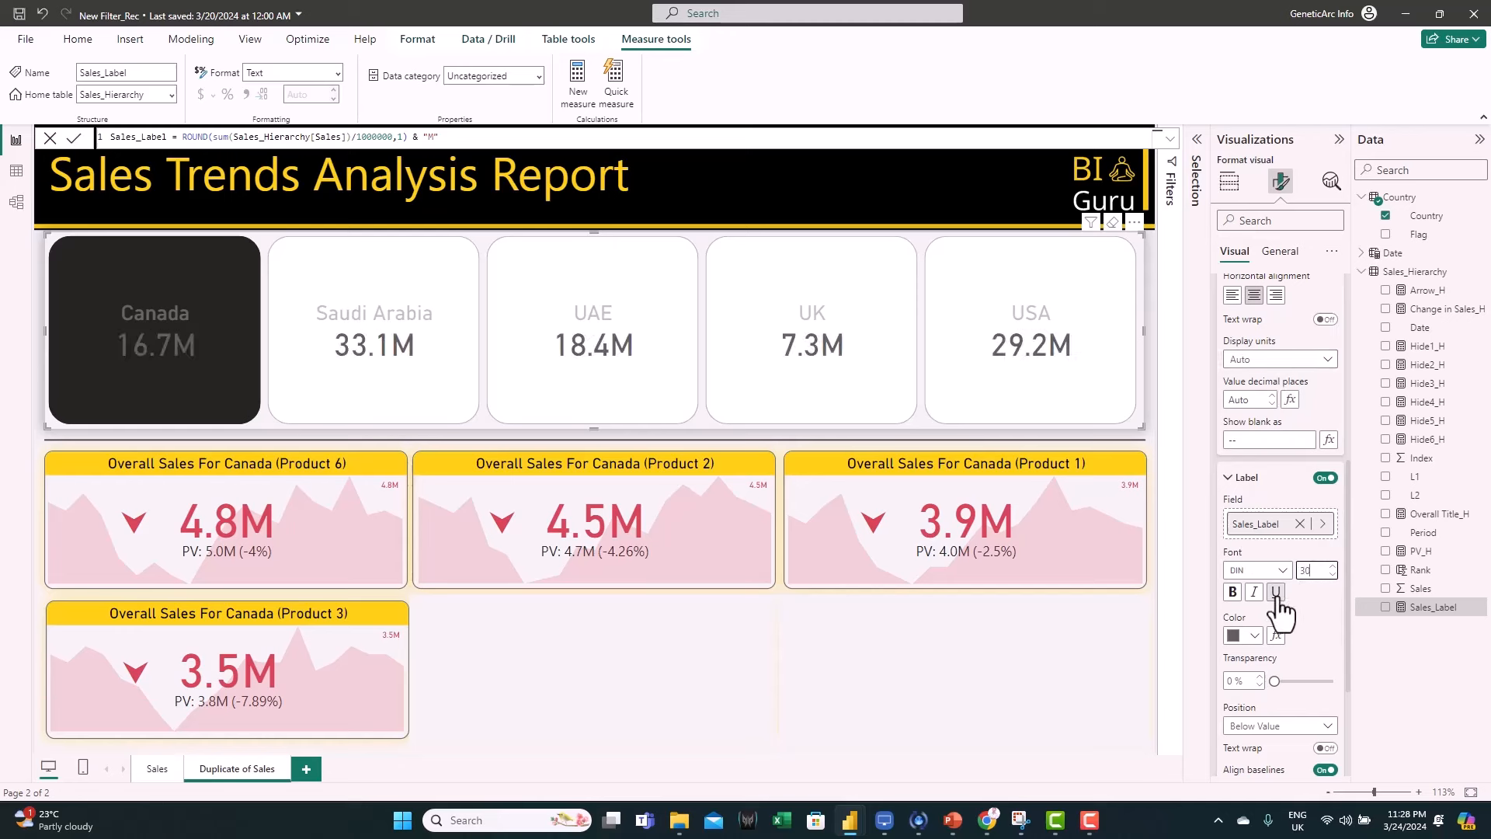
left_click(1276, 593)
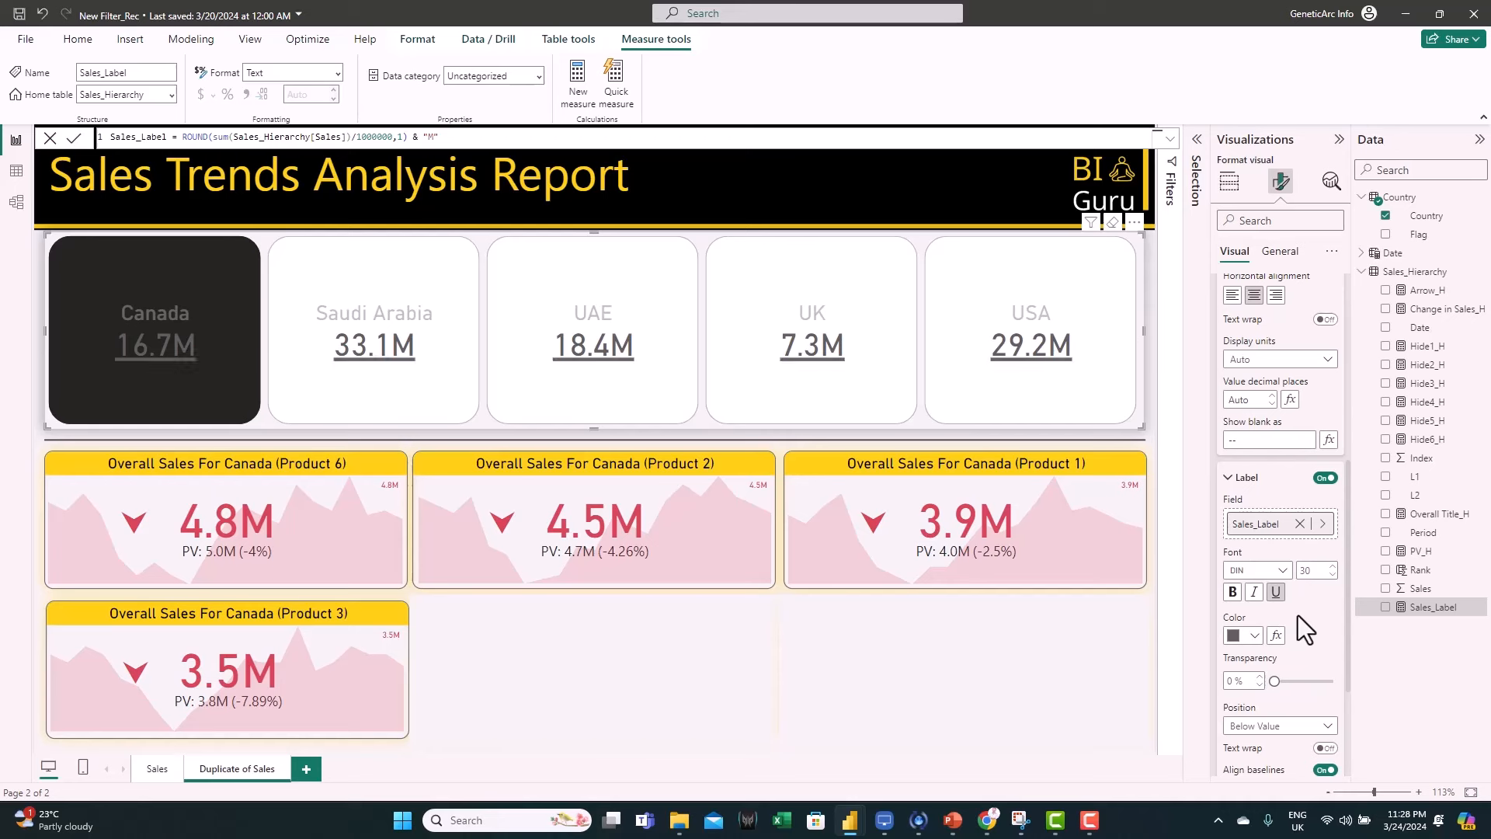
- Set the callout label's transparency to 70% for the Default state
scroll(1292, 615, "down", 2)
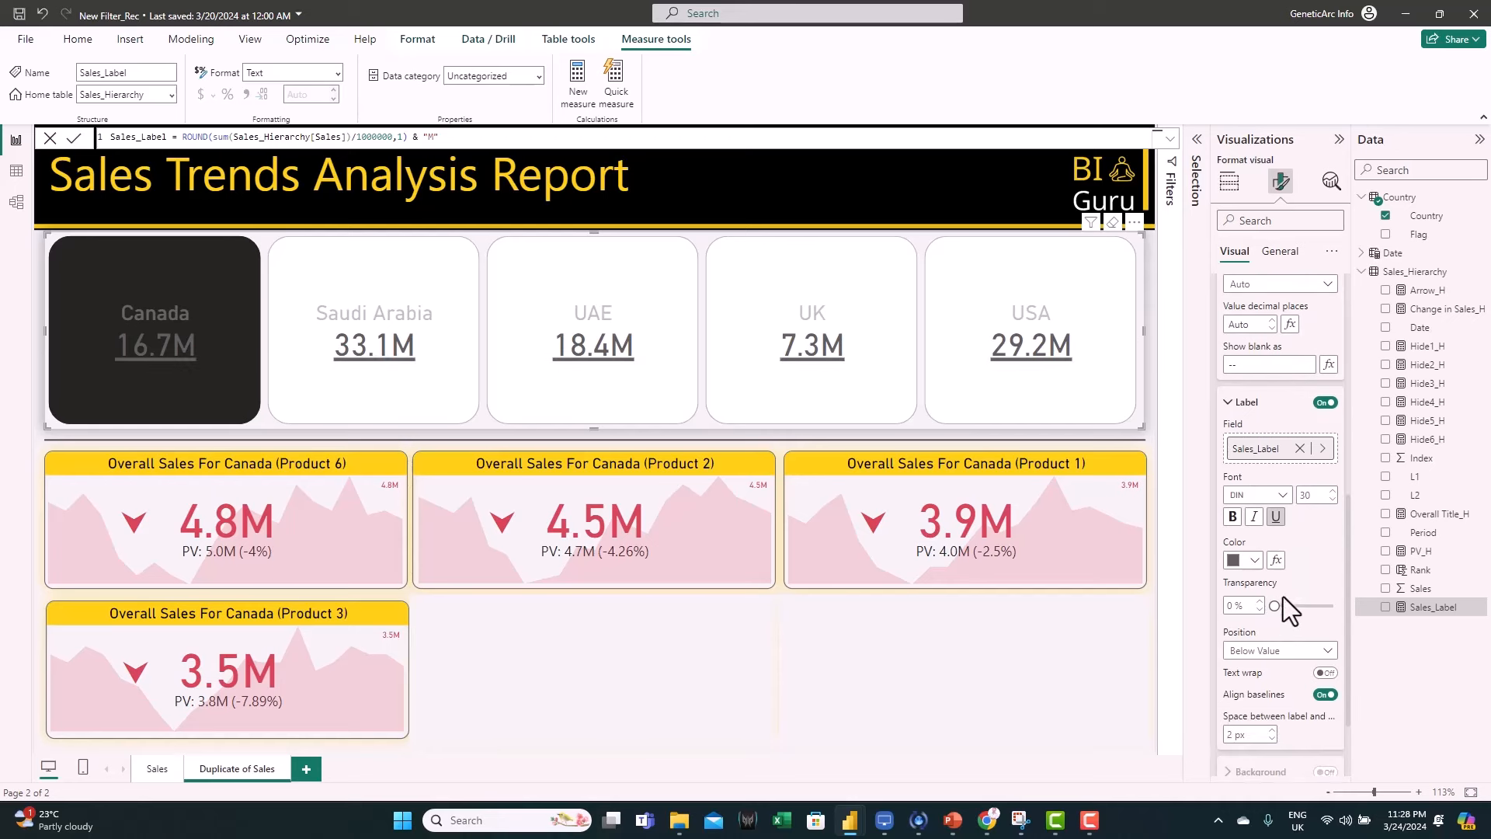
left_click(1231, 606)
type("70")
key("Return")
- Set up conditional formatting of the label's font color with the Gradient style based on Sum of Sales
left_click(1276, 509)
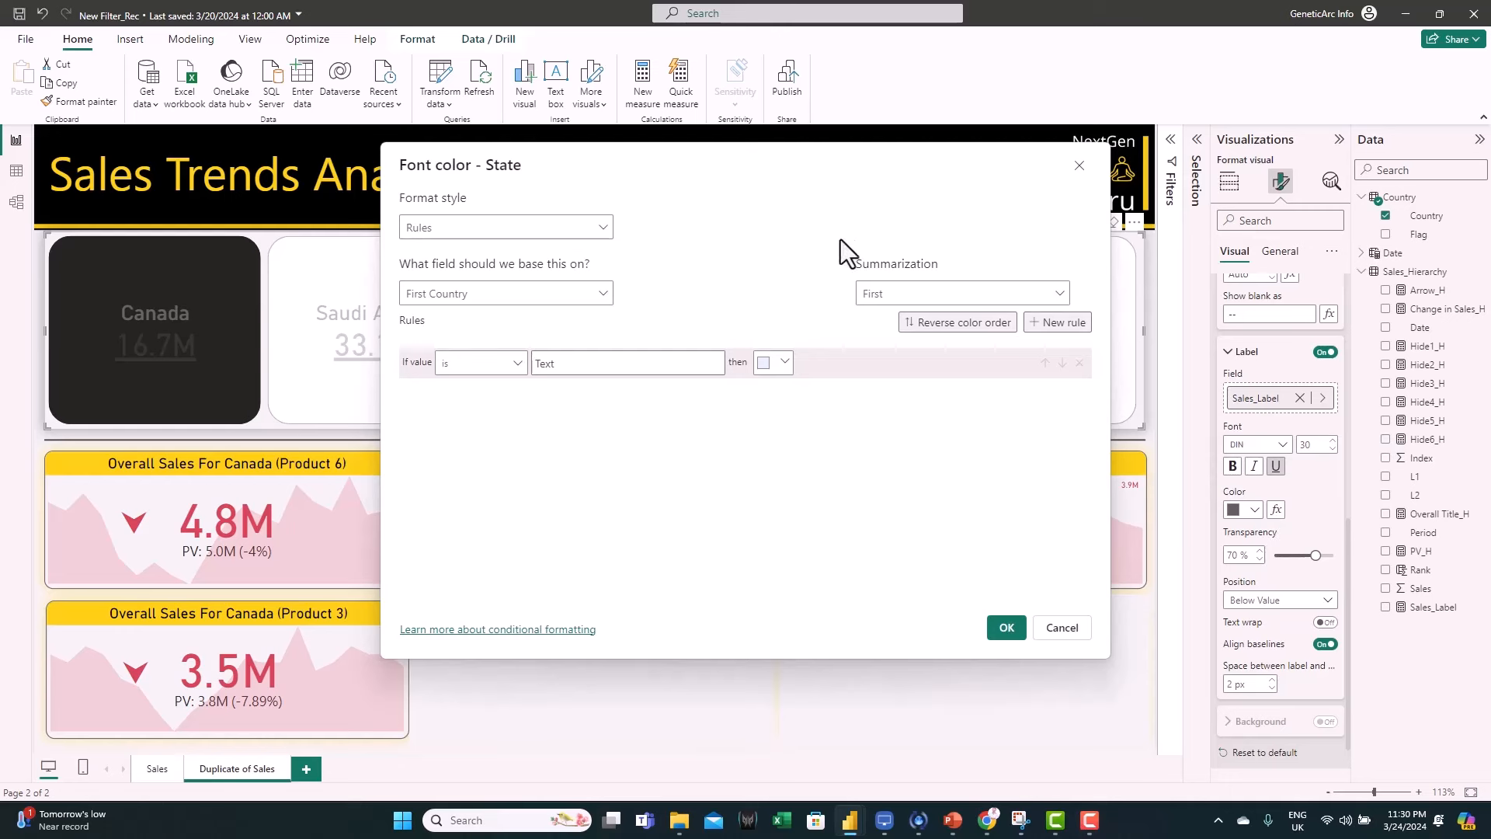
left_click(497, 228)
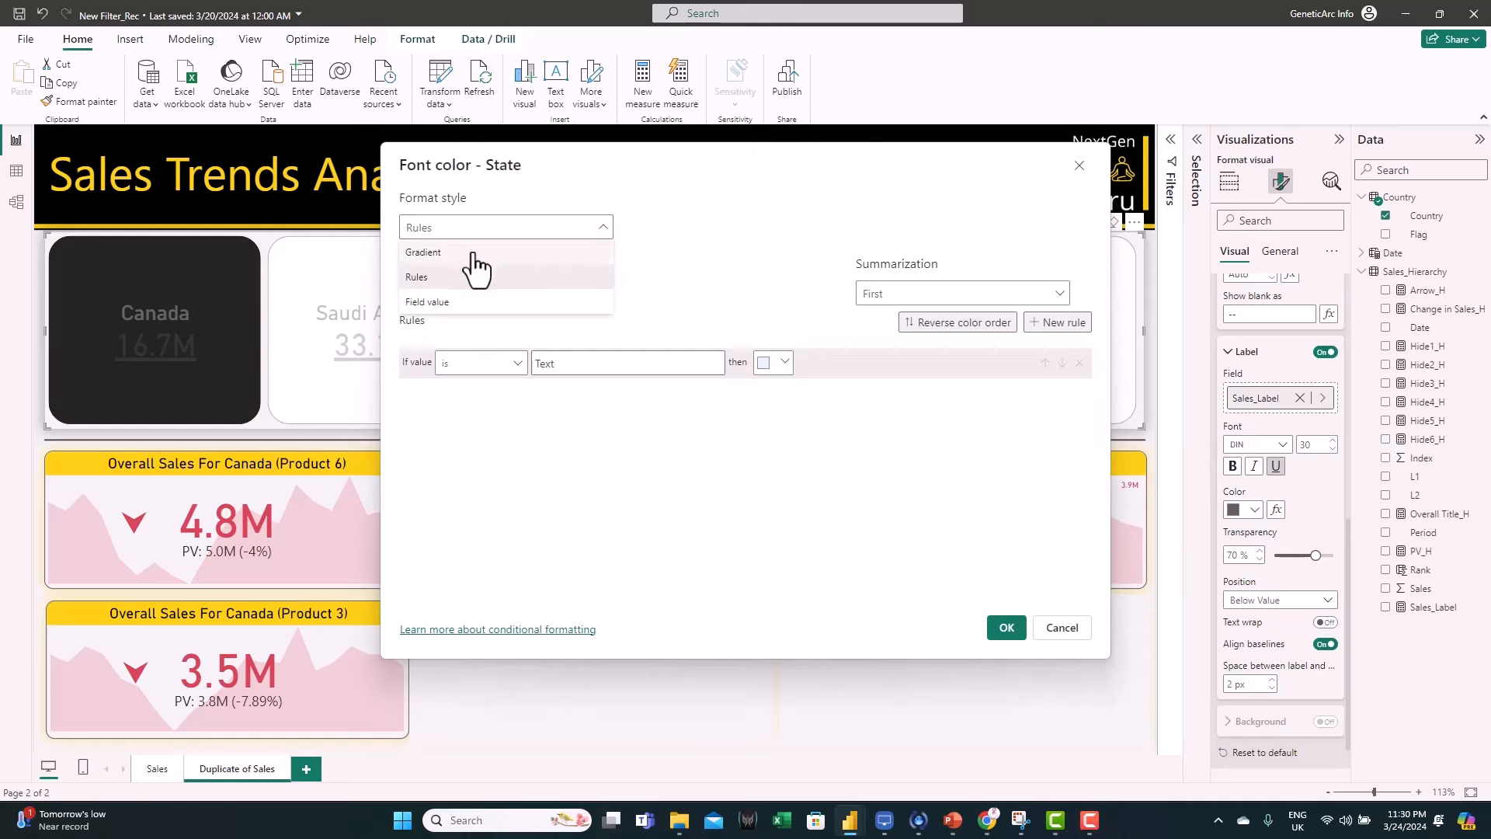
left_click(473, 253)
left_click(495, 294)
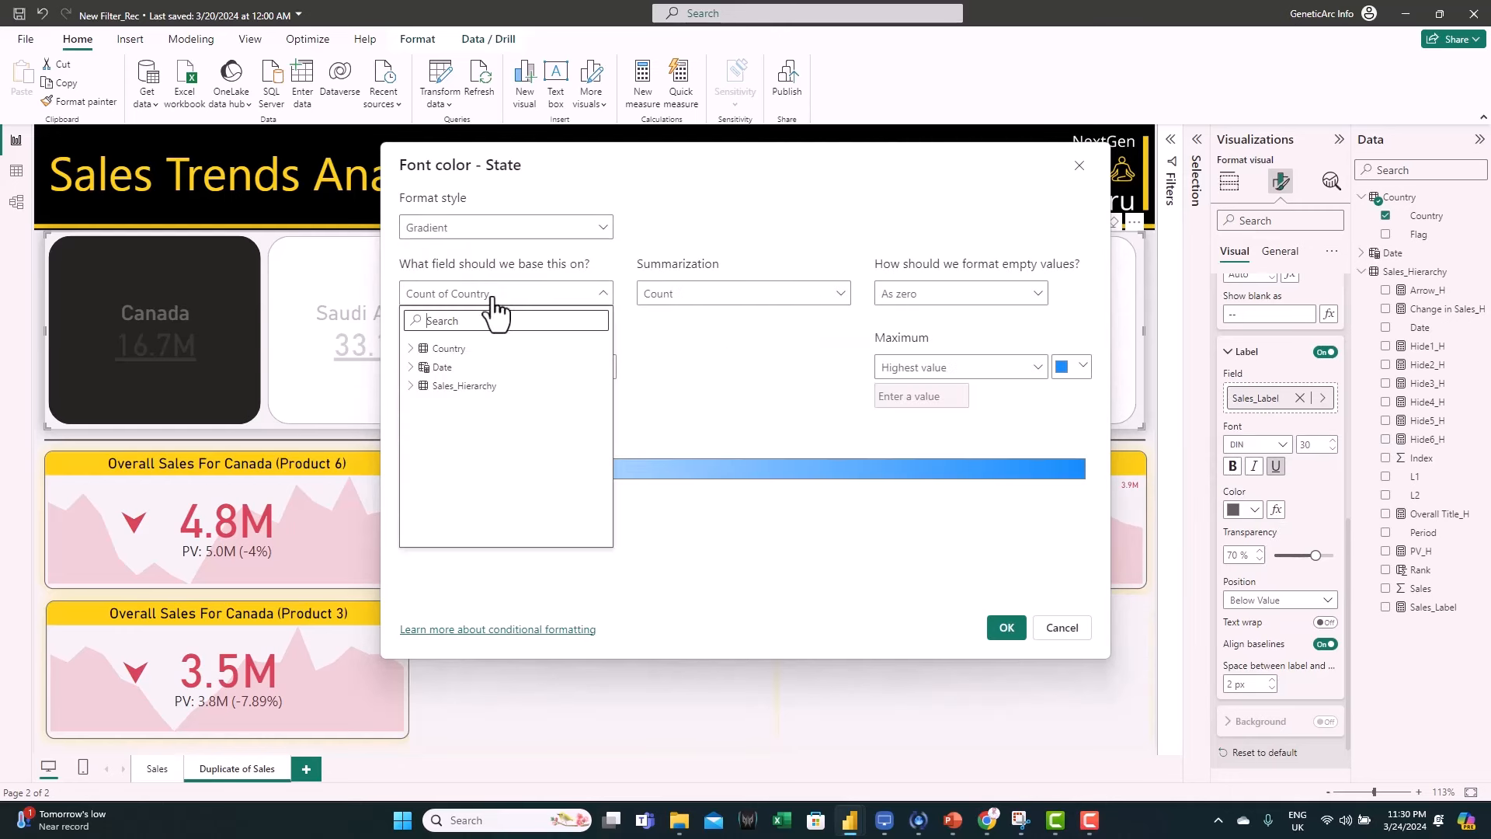
type("sales")
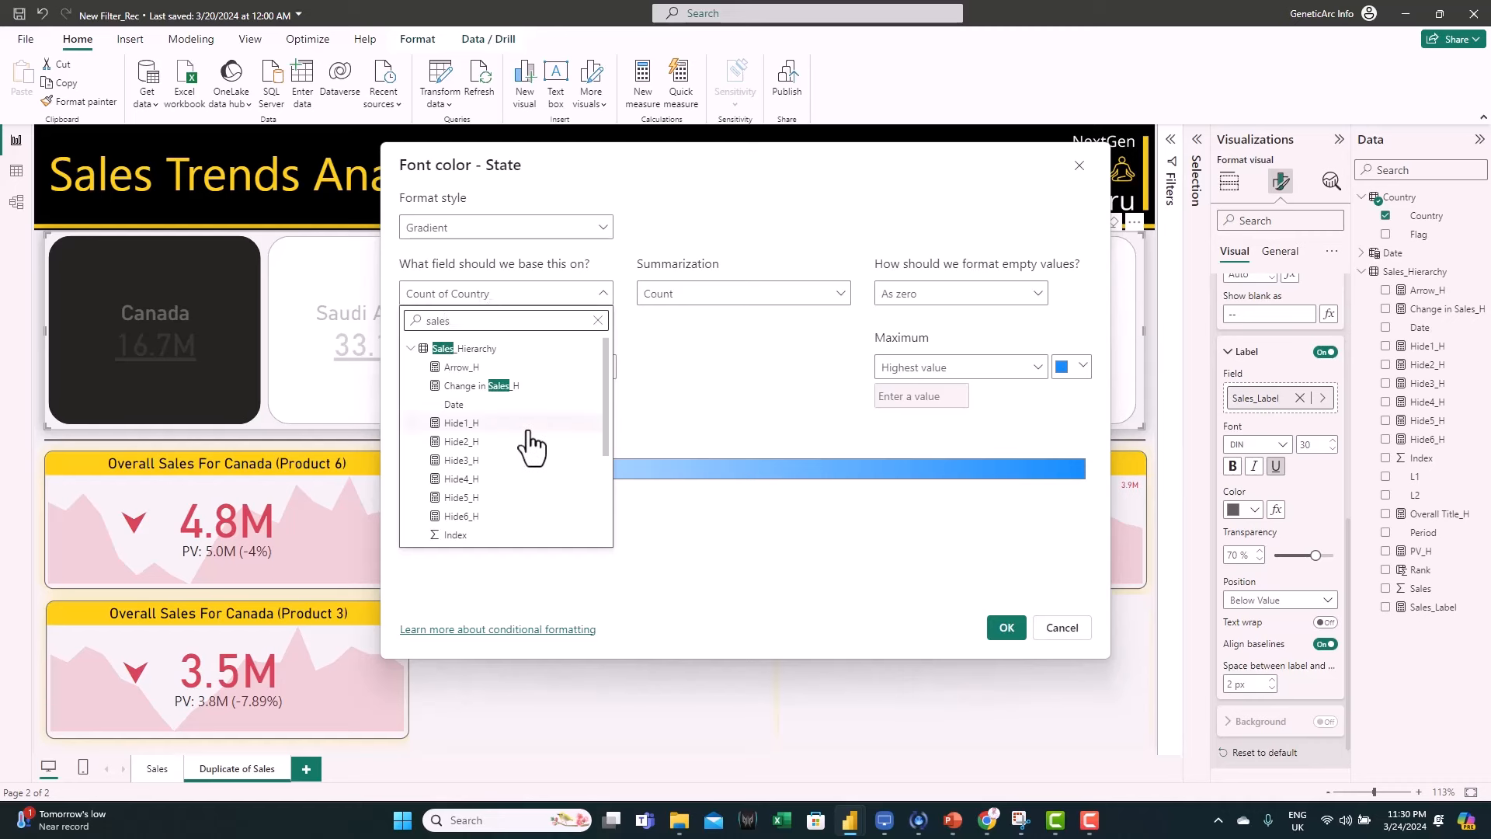
scroll(533, 443, "down", 3)
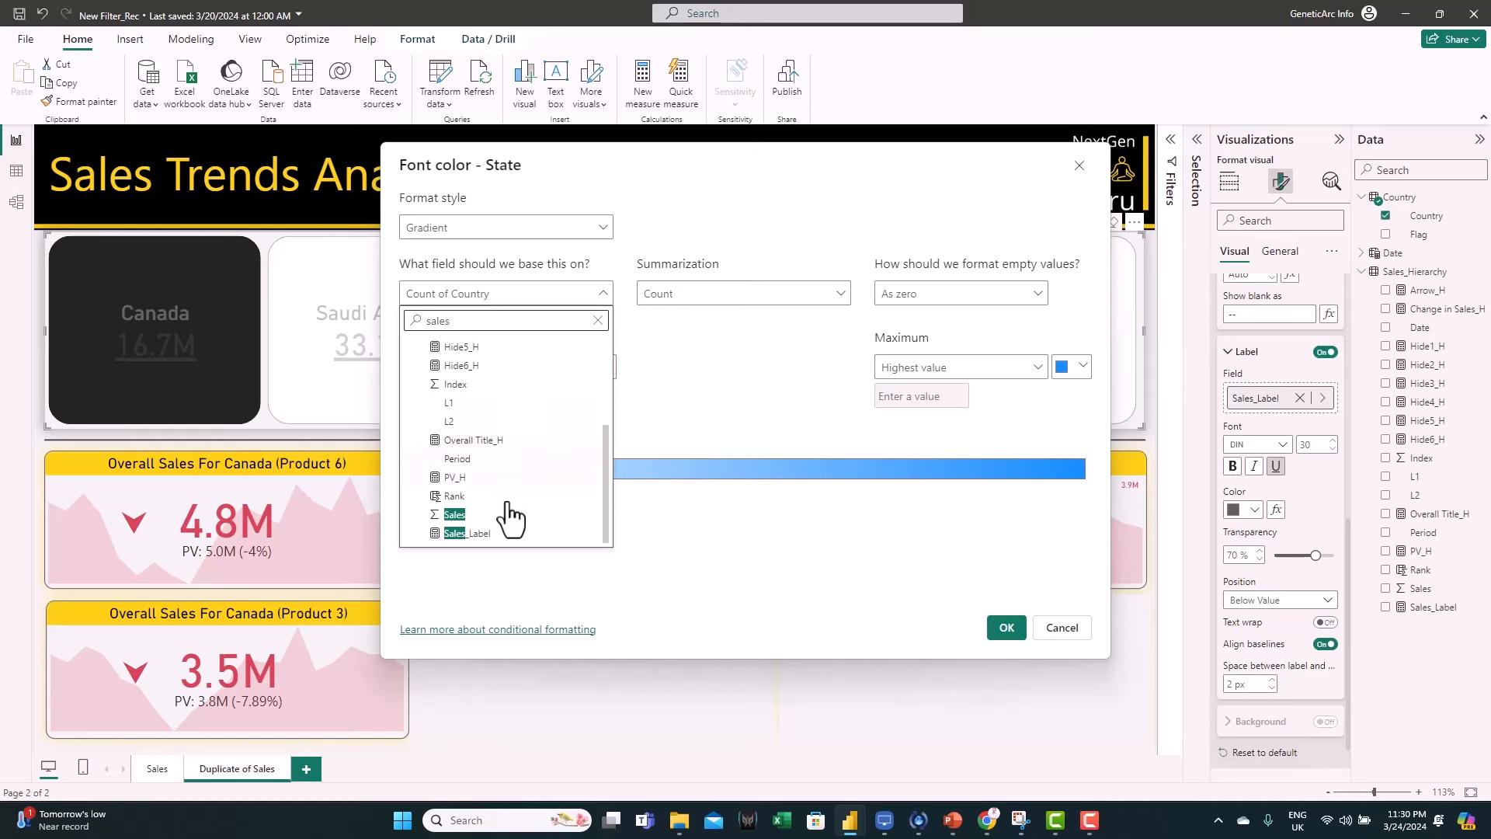
left_click(475, 516)
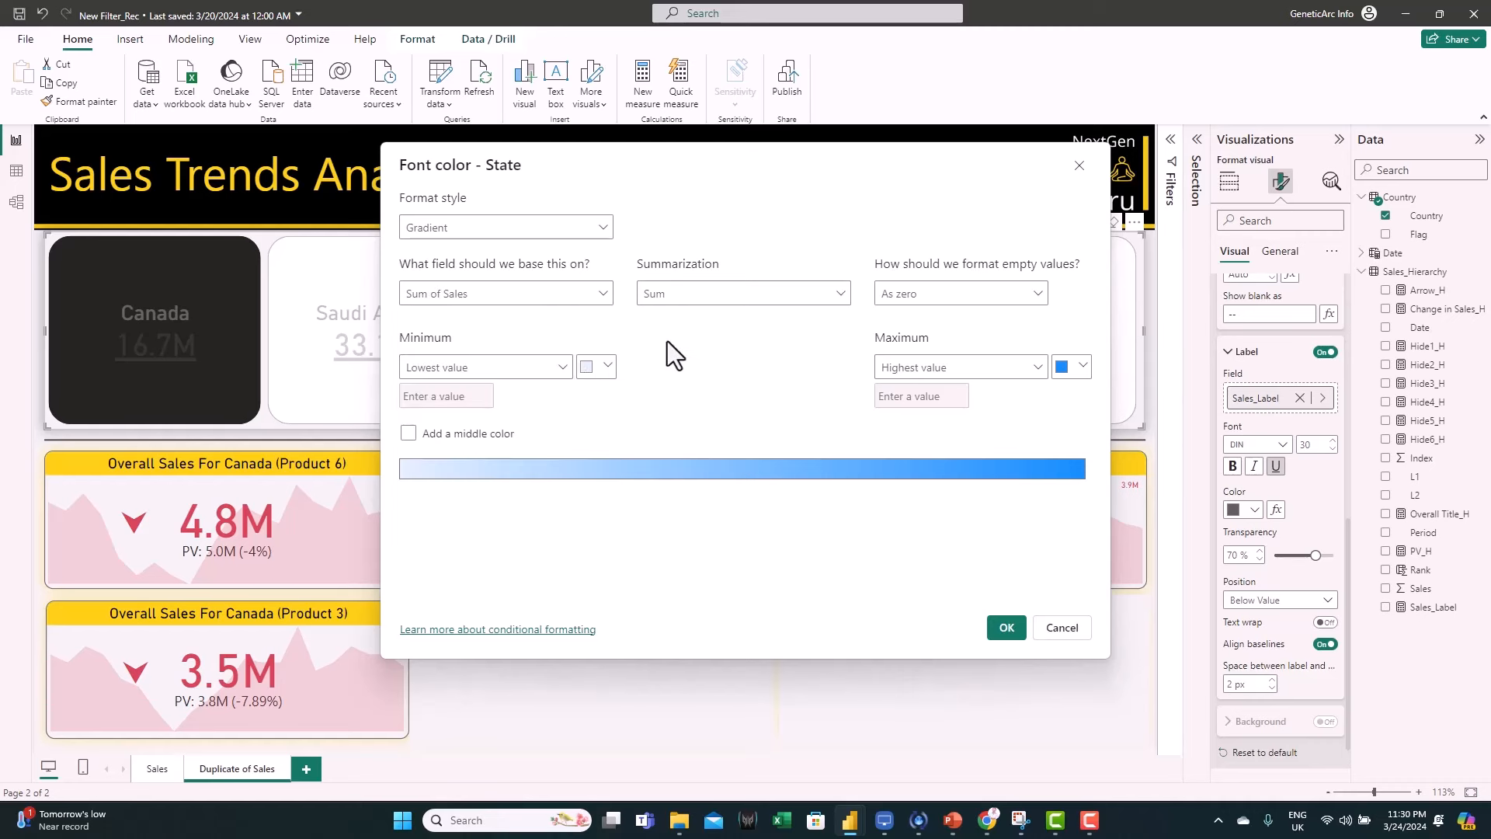